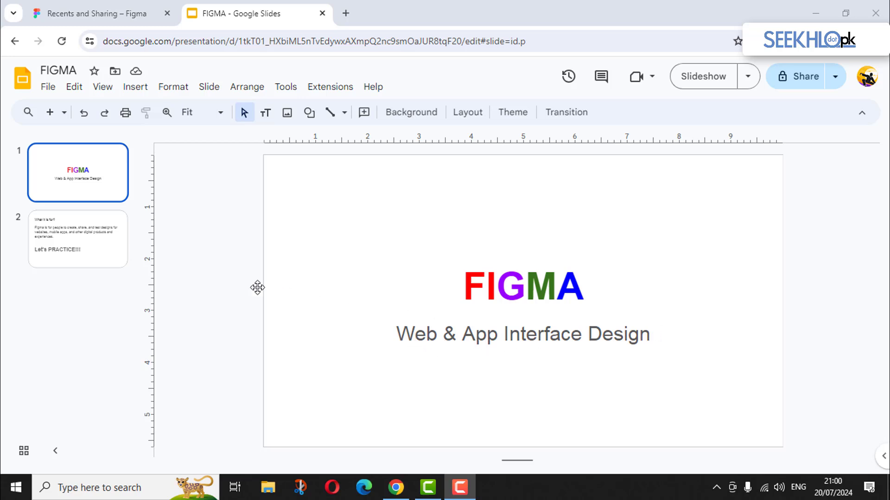
- Read the second slide's description of what Figma is for, highlighting the phrases on testing designs, websites, mobile apps and digital products
left_click(63, 240)
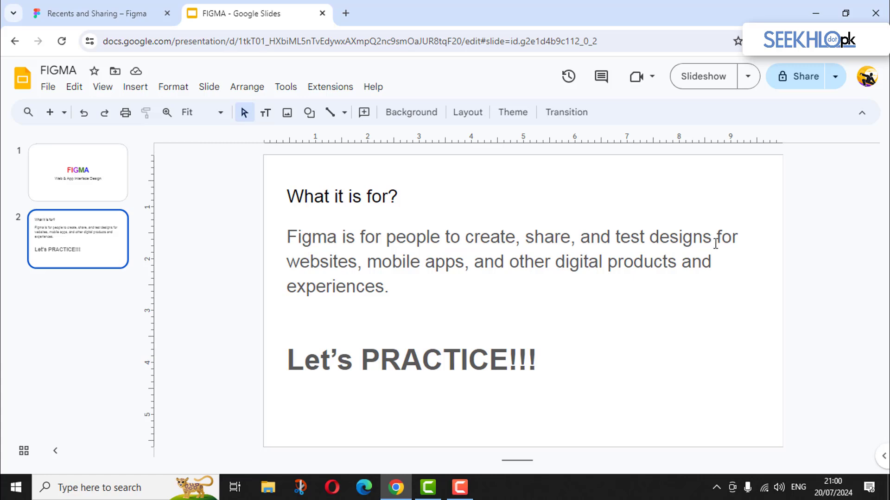
left_click_drag(620, 238, 716, 238)
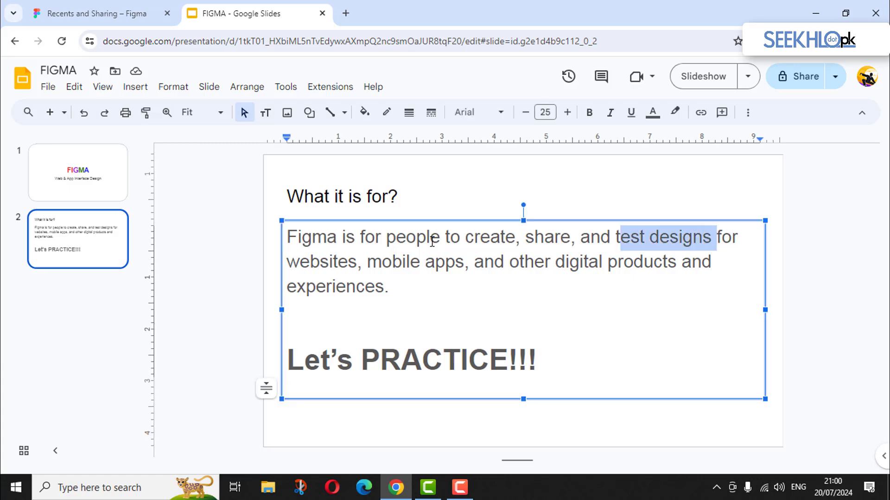
left_click(383, 239)
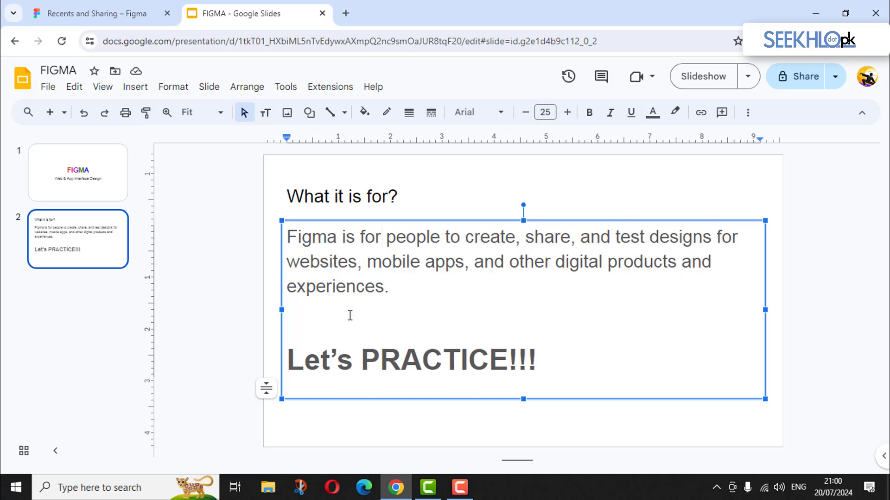
left_click(384, 280)
left_click_drag(617, 238, 702, 237)
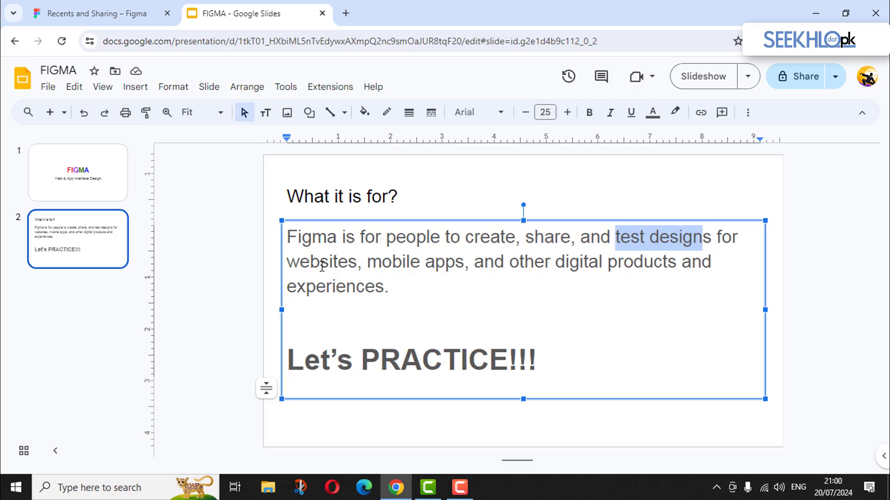
left_click_drag(309, 262, 463, 262)
left_click_drag(534, 262, 674, 261)
left_click(633, 262)
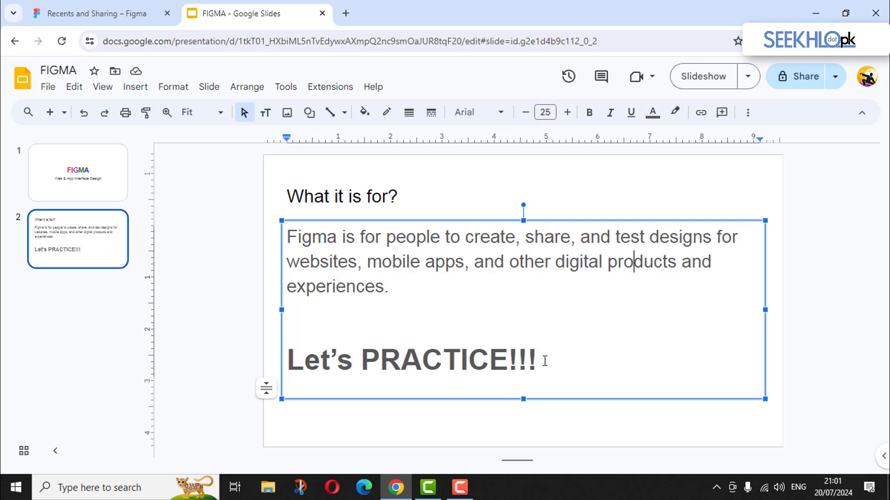
- Switch to Figma by loading figma.com in a new browser tab, and create a new design file
left_click(93, 13)
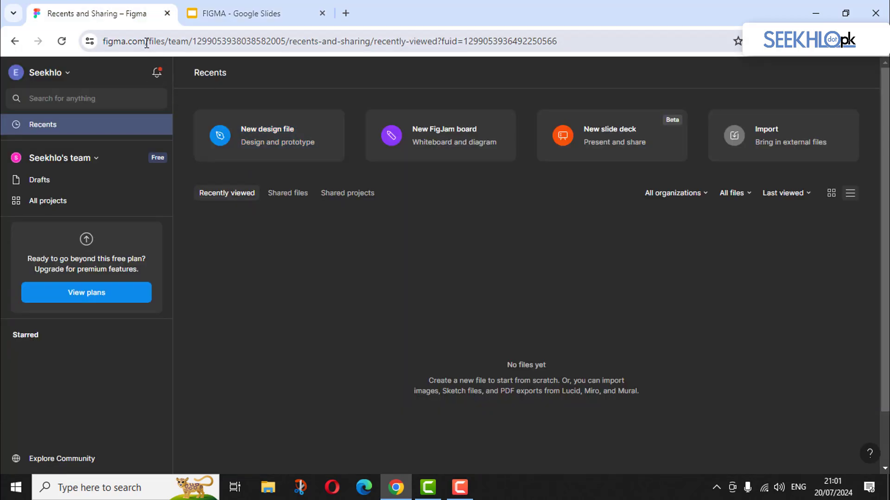
left_click(97, 42)
left_click(345, 13)
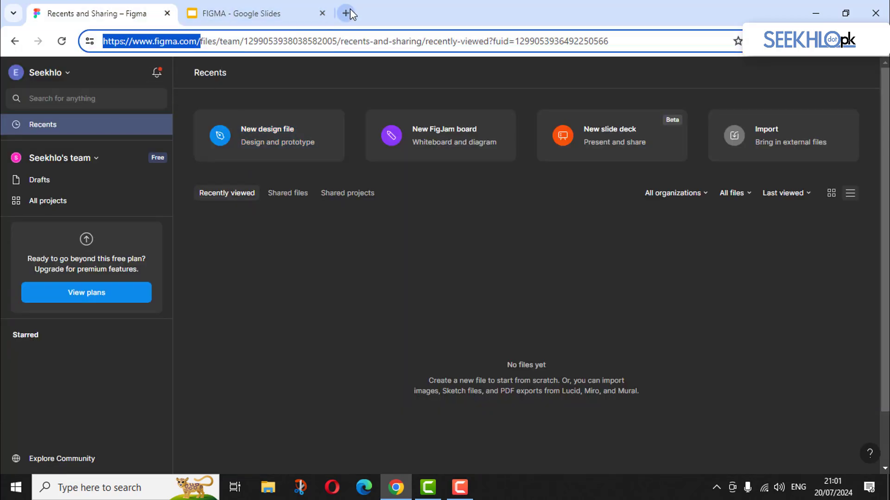
type("figma")
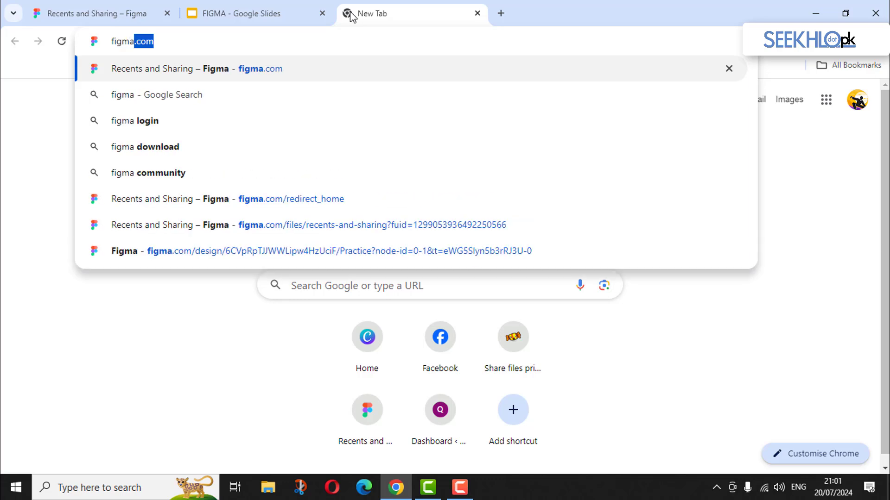
key("Return")
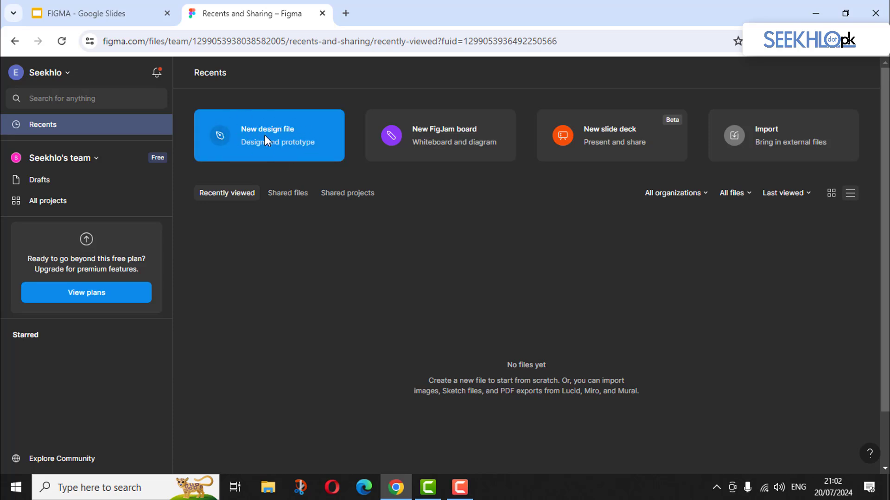
left_click(222, 130)
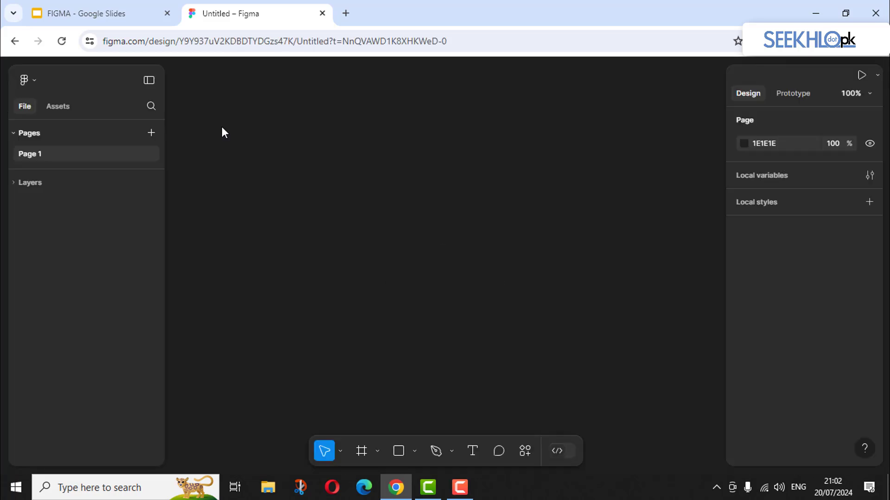
left_click(58, 139)
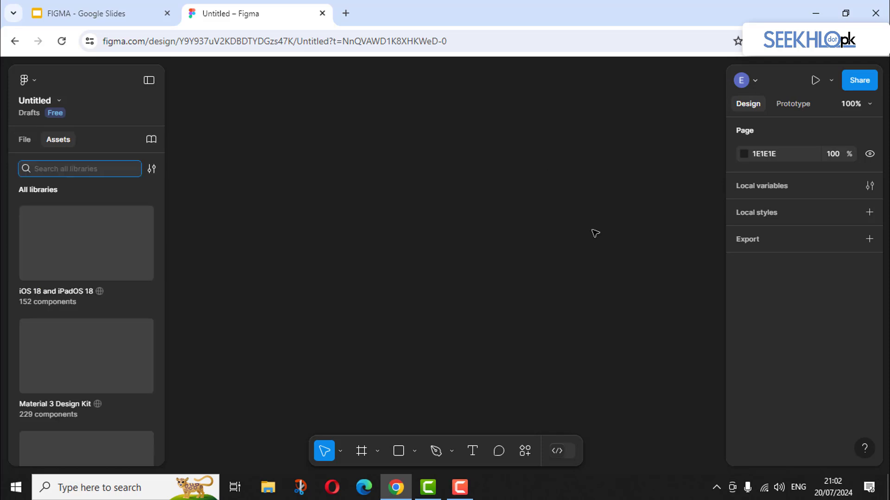
left_click(28, 79)
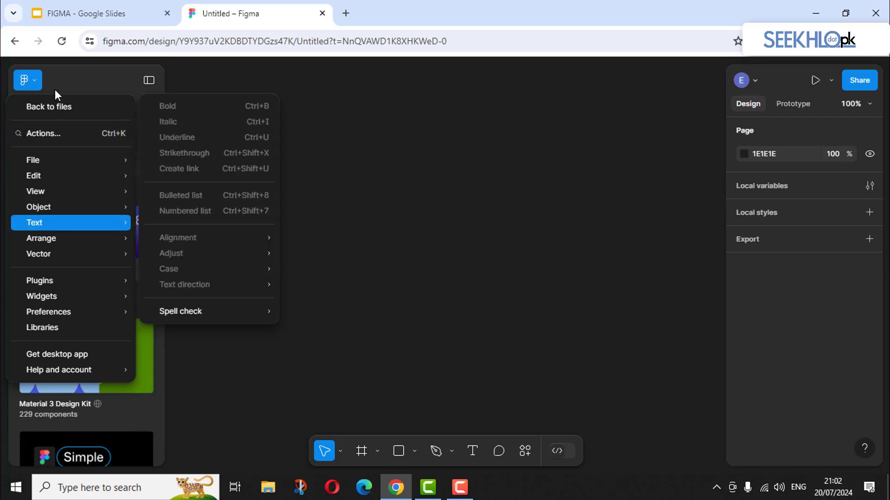
left_click(35, 78)
left_click(33, 76)
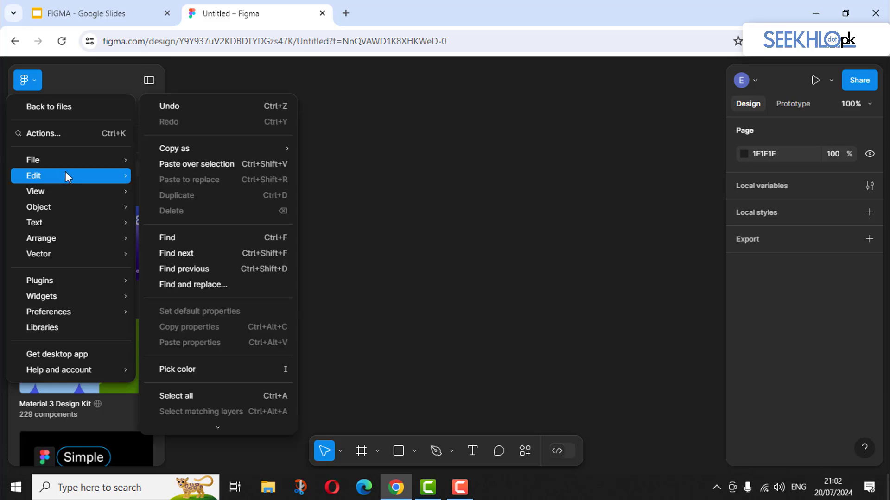
left_click(274, 211)
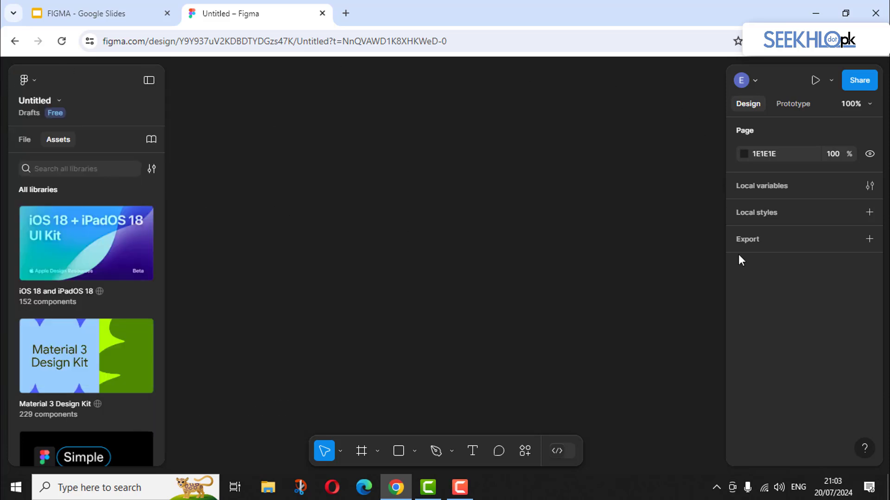
- Change the interface theme to Light in the preferences
left_click(32, 78)
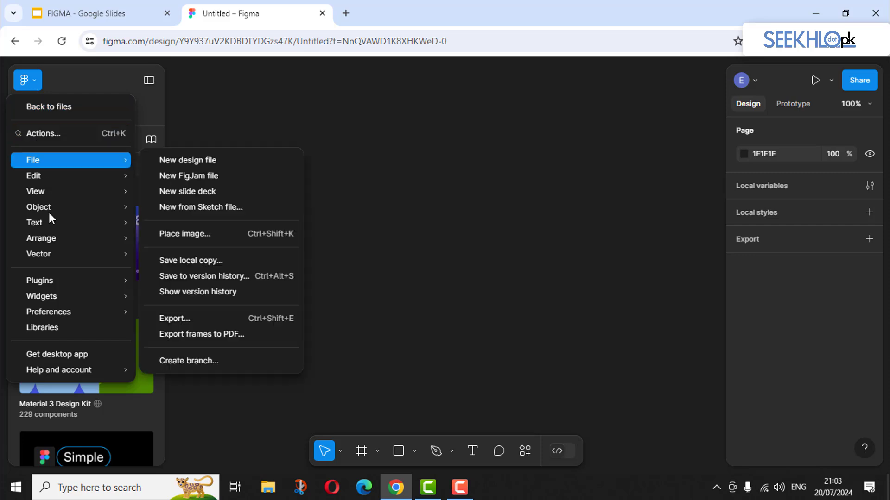
mouse_move(85, 311)
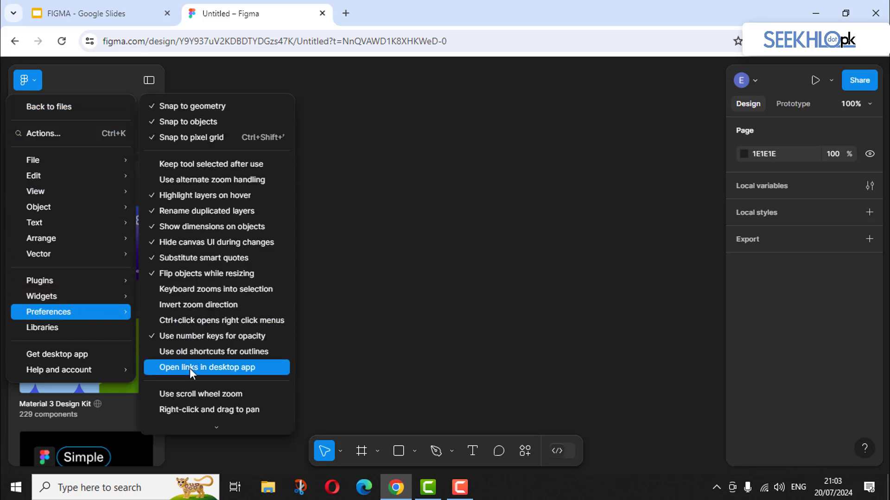
scroll(190, 368, "down", 2)
mouse_move(212, 359)
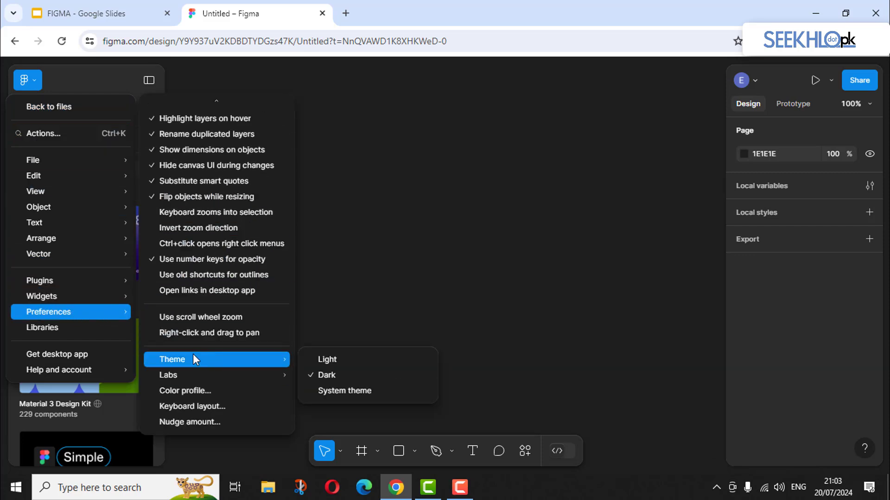
left_click(326, 360)
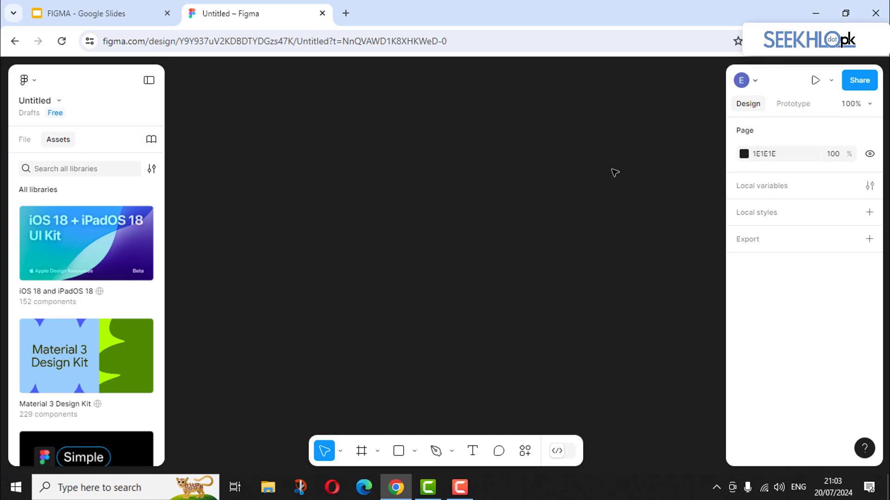
- Set the page's background colour to light grey F2F2F2
left_click(744, 154)
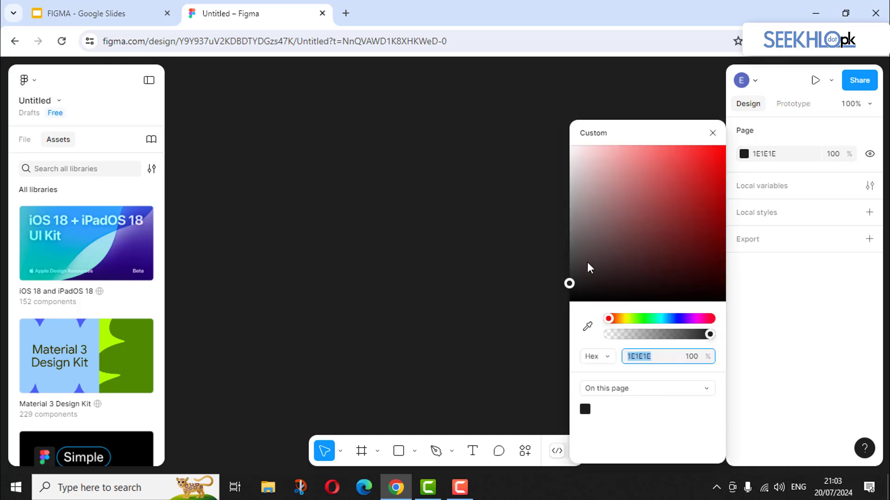
left_click_drag(587, 268, 560, 158)
left_click(417, 210)
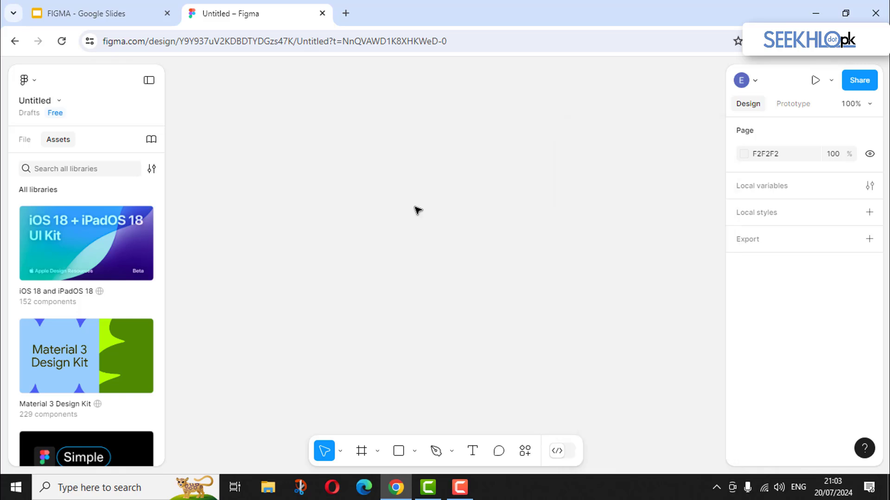
- Show the file's pages and layers instead of the asset libraries
left_click(21, 142)
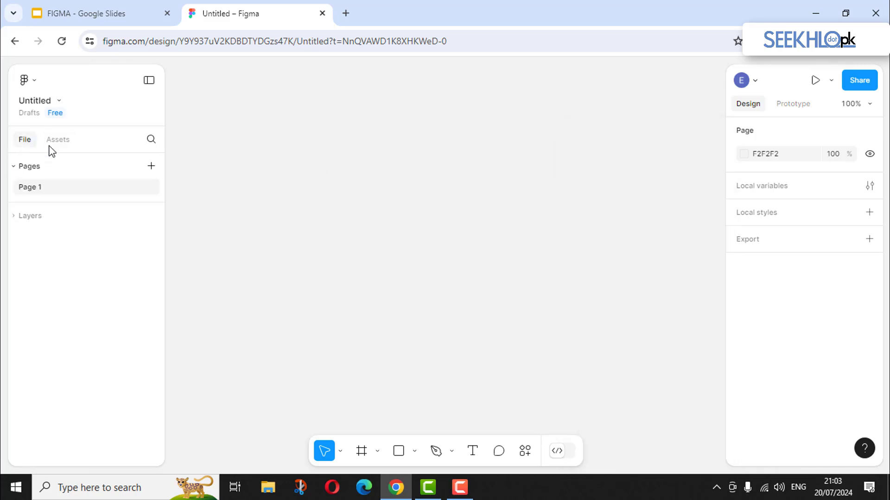
left_click(27, 82)
mouse_move(59, 312)
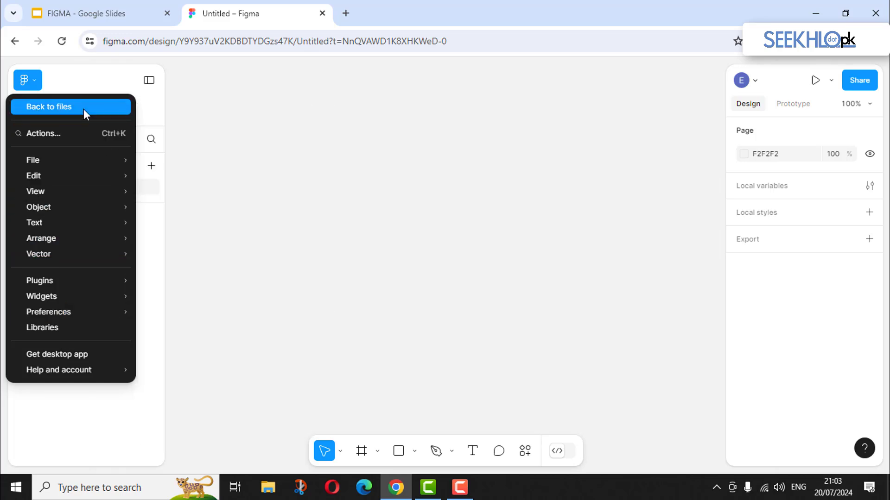
left_click(192, 148)
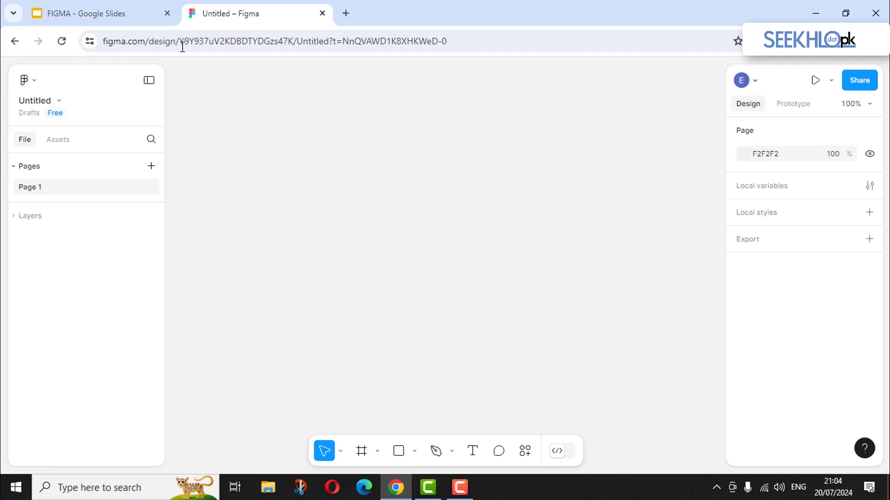
- Rename the untitled design file as Practice
left_click(36, 102)
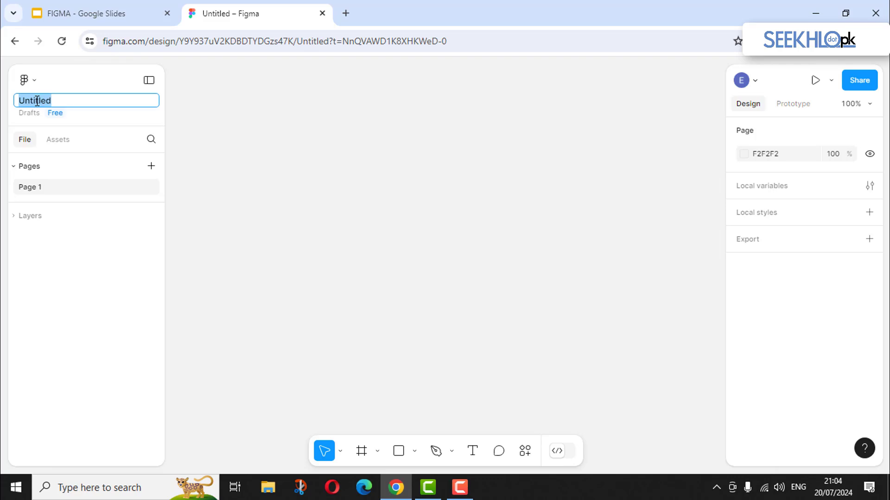
type("Pr")
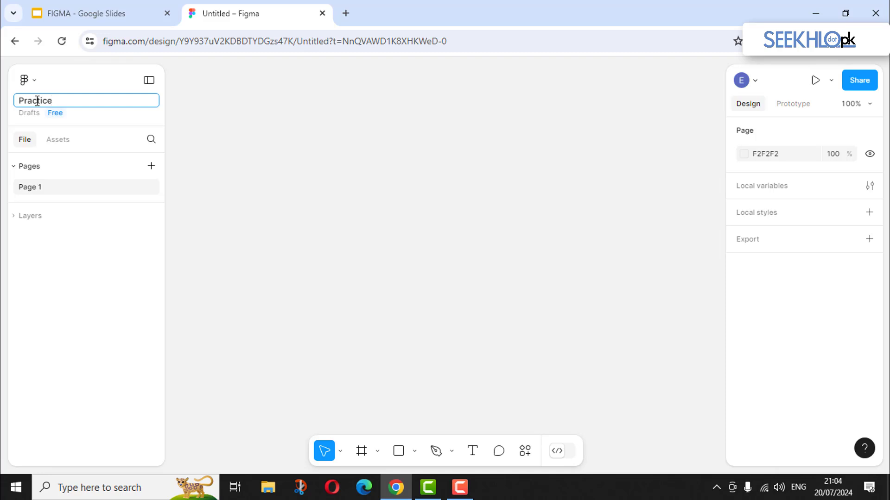
type("actice")
left_click(179, 126)
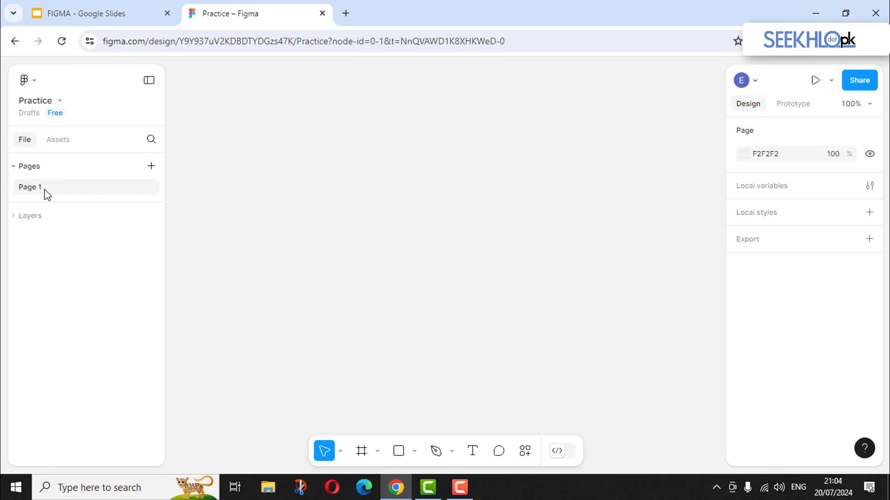
- Add a second page to the Practice file, try switching between the pages, and delete Page 2 again
left_click(151, 166)
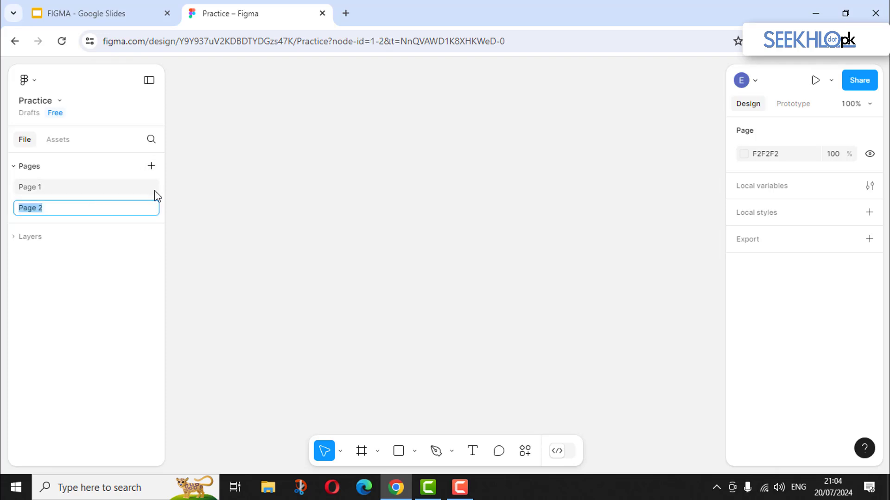
key("Return")
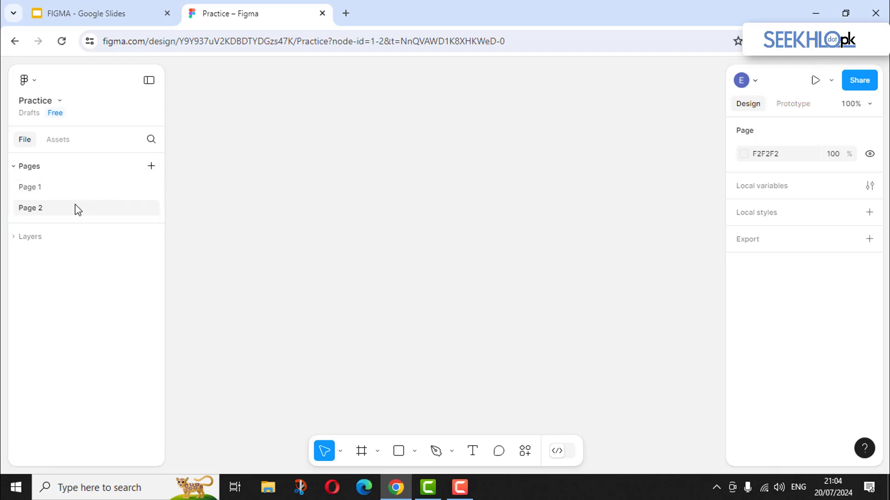
left_click(71, 189)
left_click(39, 212)
right_click(37, 208)
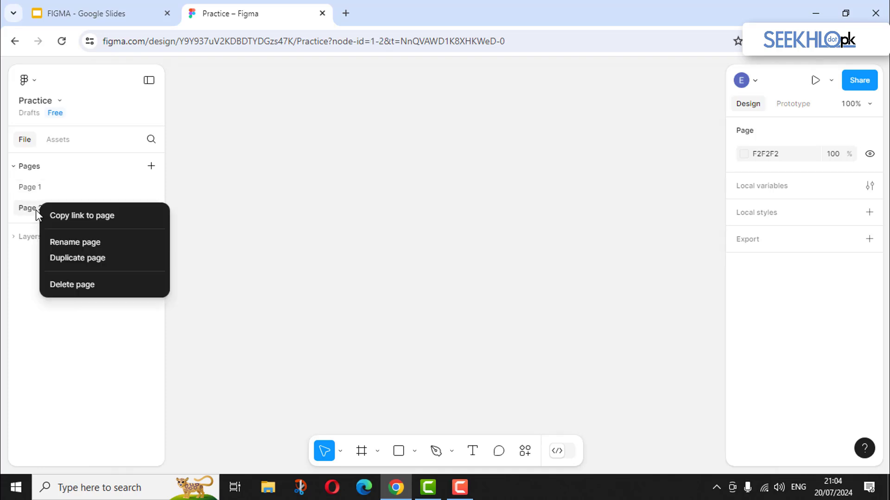
left_click(59, 284)
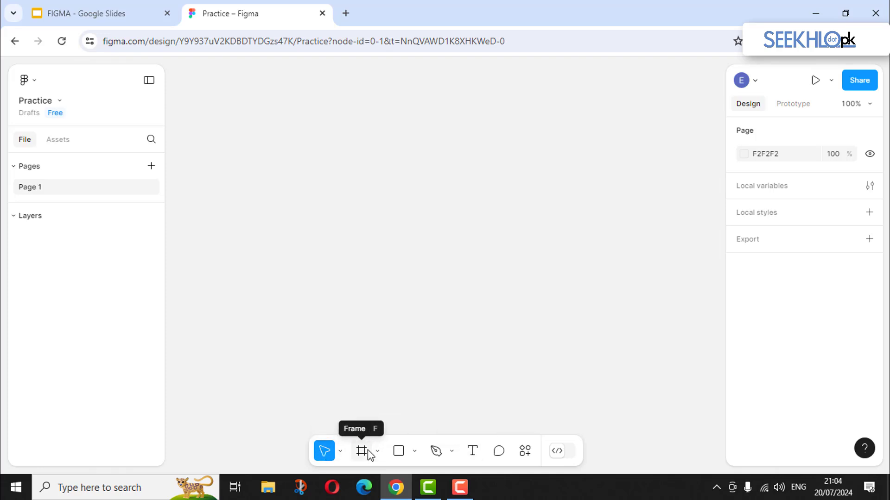
left_click(413, 450)
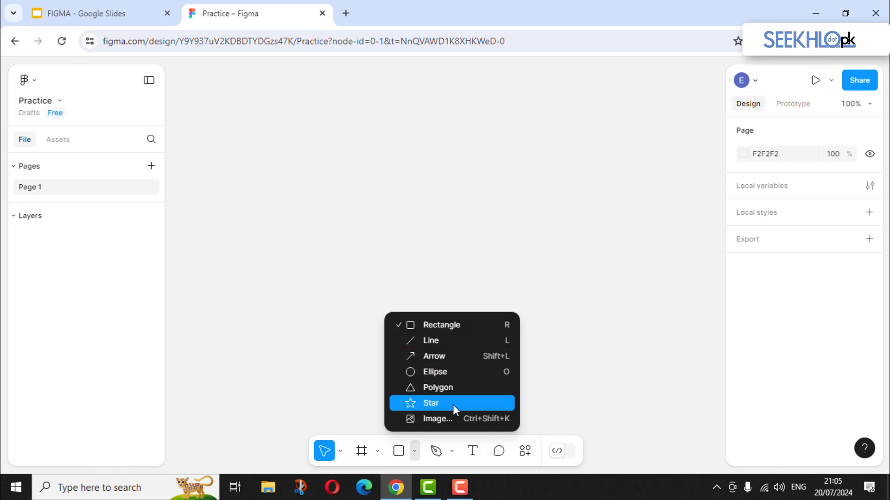
left_click(452, 452)
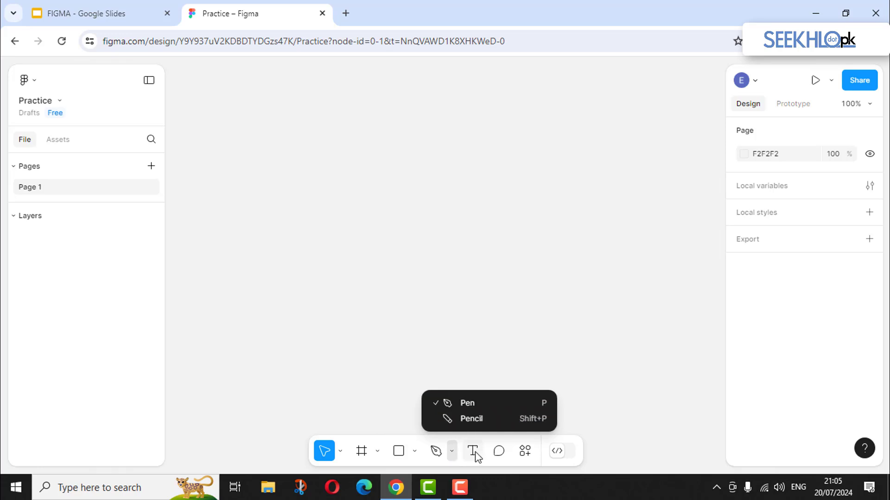
left_click(476, 351)
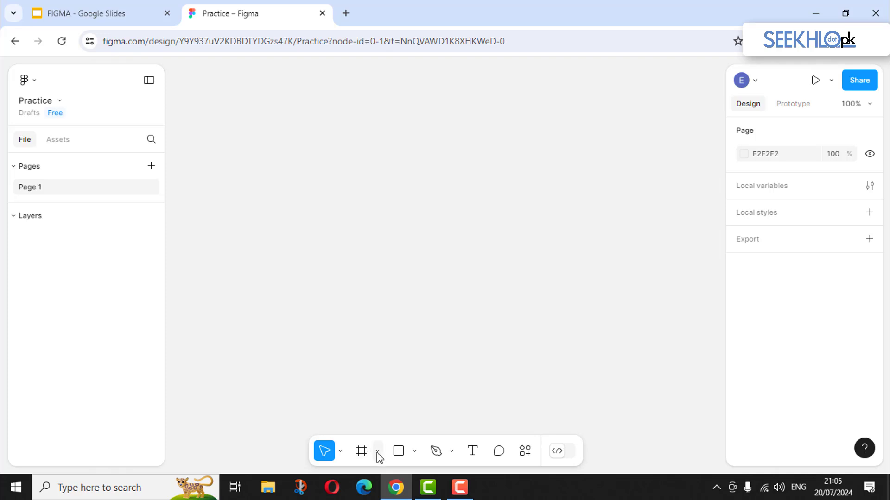
- Draw a rectangle about 177 × 125 near the middle of the empty canvas
left_click(399, 452)
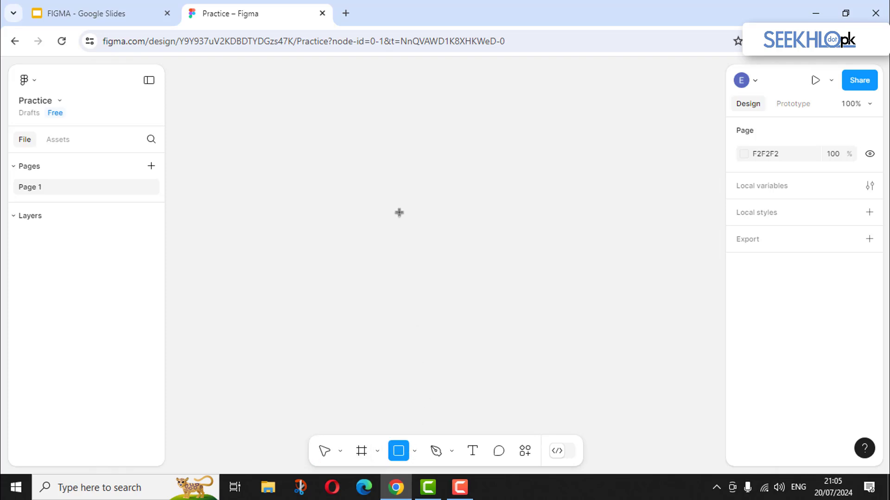
mouse_move(390, 193)
left_mouse_down()
mouse_move(520, 280)
mouse_move(505, 275)
left_mouse_up()
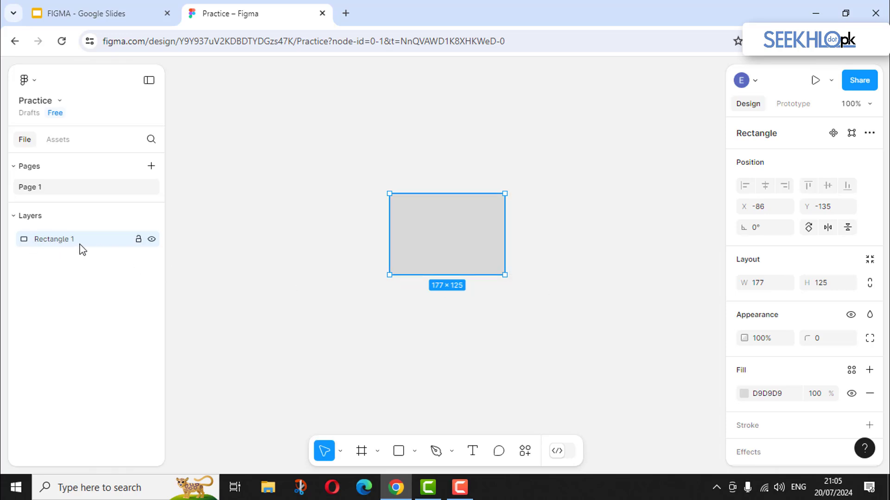
- Move the rectangle slightly left and draw an ellipse about 140 × 138 overlapping its lower-right corner
left_click_drag(399, 237, 359, 243)
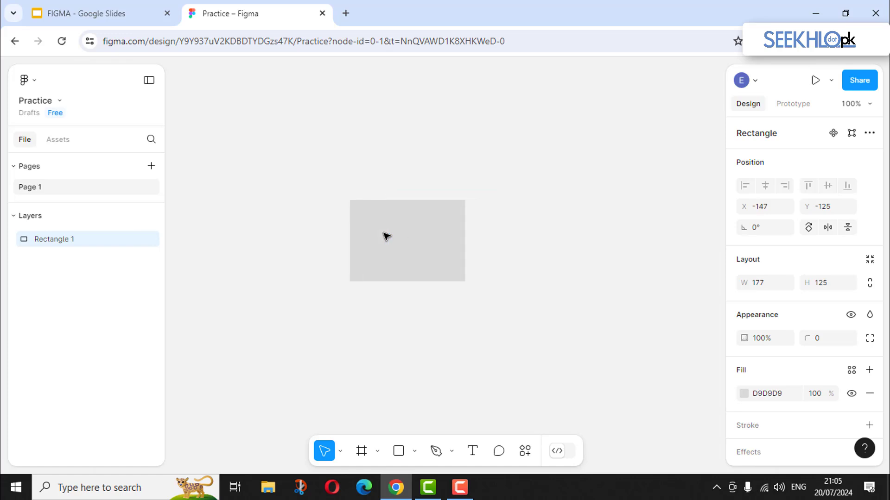
left_click(416, 453)
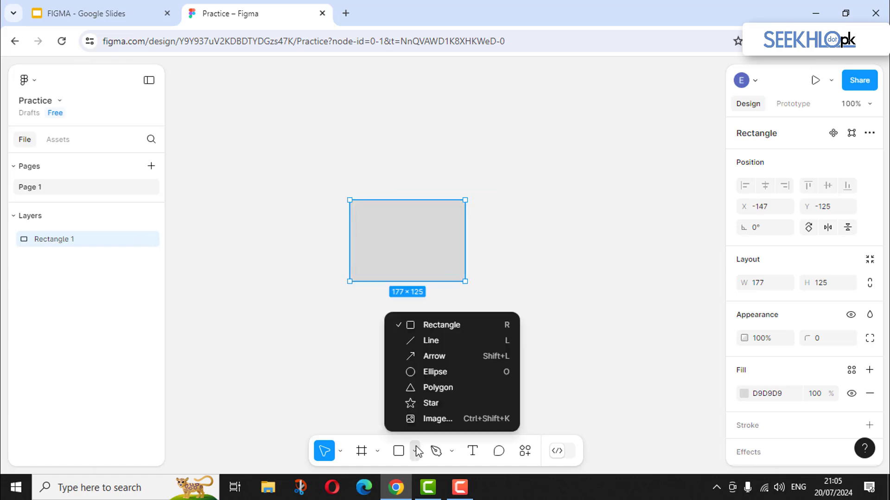
left_click(427, 373)
mouse_move(407, 223)
left_mouse_down()
mouse_move(482, 312)
mouse_move(498, 314)
left_mouse_up()
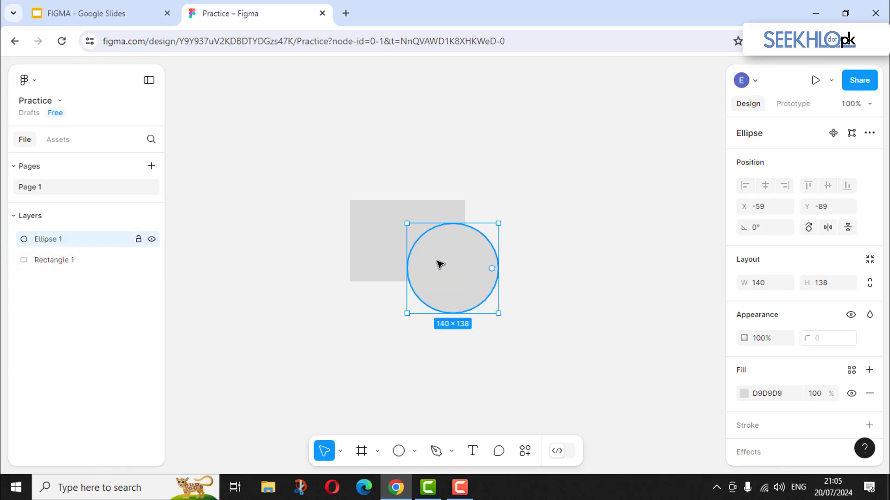
- Move the ellipse clear of the rectangle, to its upper left
left_click(340, 452)
left_click(342, 388)
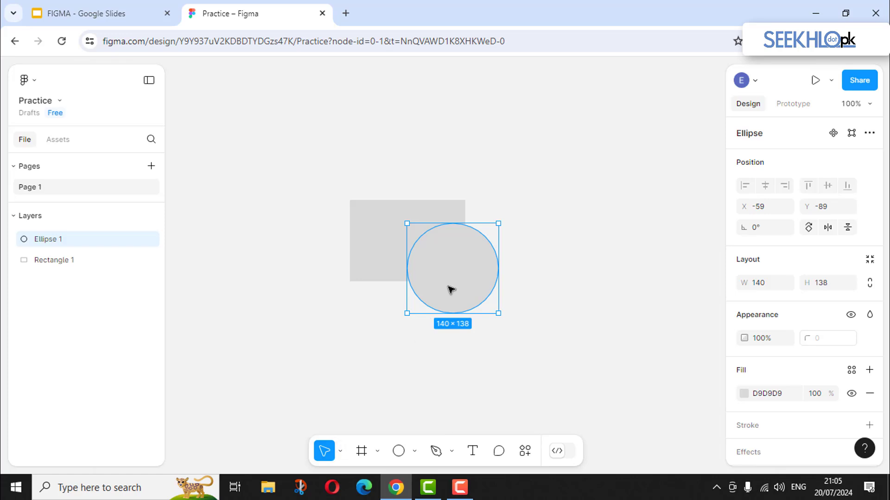
left_click_drag(496, 258, 289, 212)
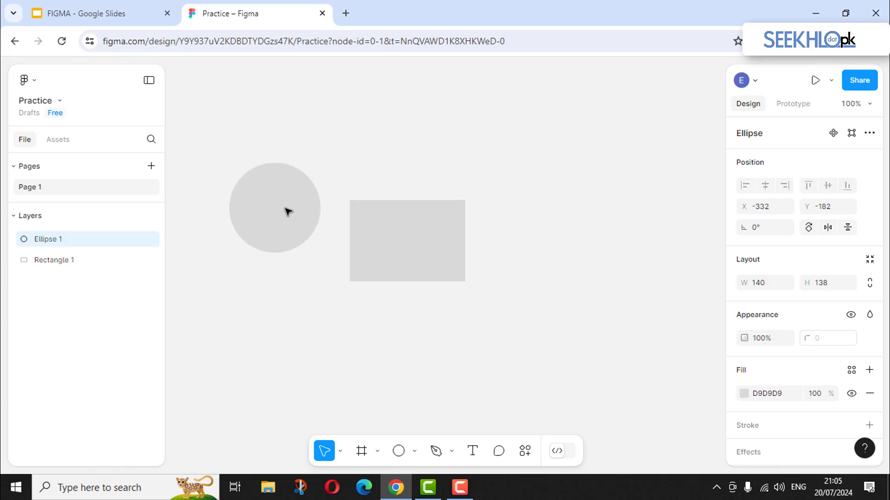
- Draw a three-sided polygon about 162 × 223 overlapping the rectangle
left_click(340, 451)
left_click(350, 403)
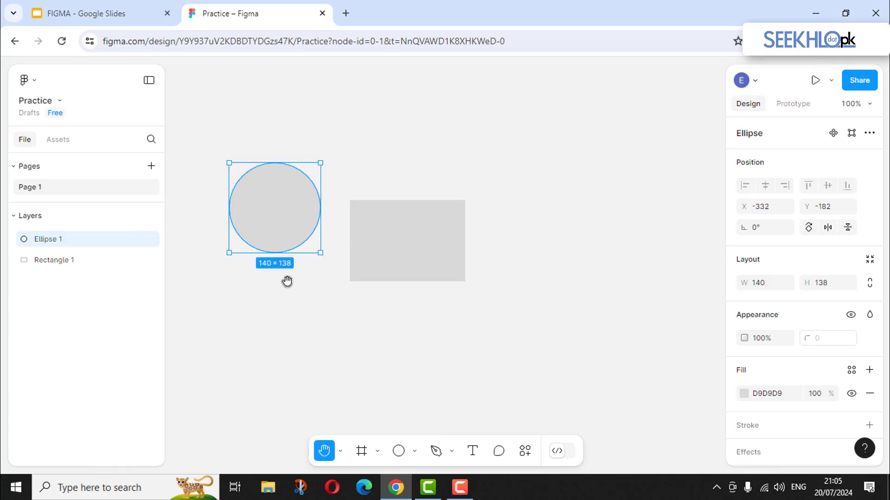
left_click_drag(345, 289, 431, 336)
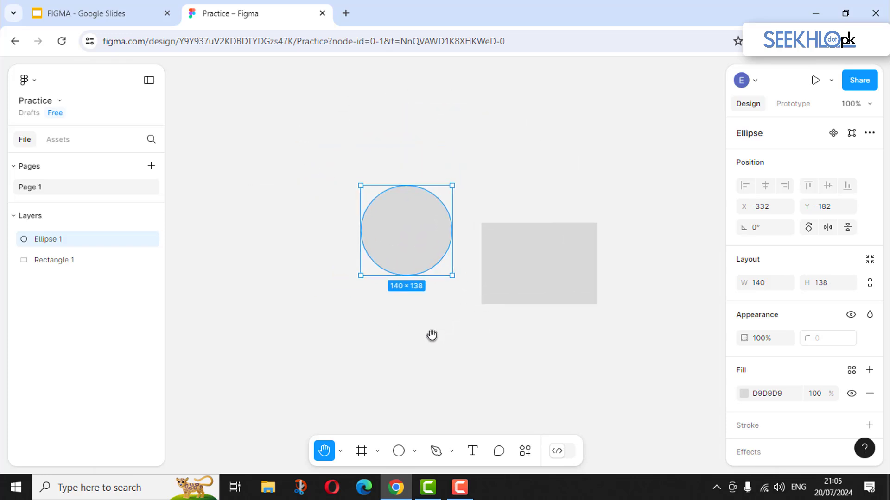
left_click(340, 451)
left_click(347, 388)
left_click(414, 452)
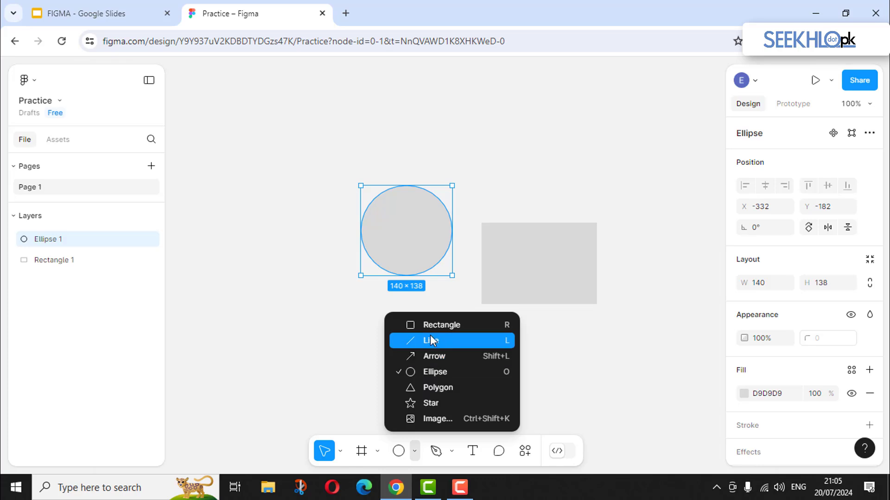
left_click(441, 388)
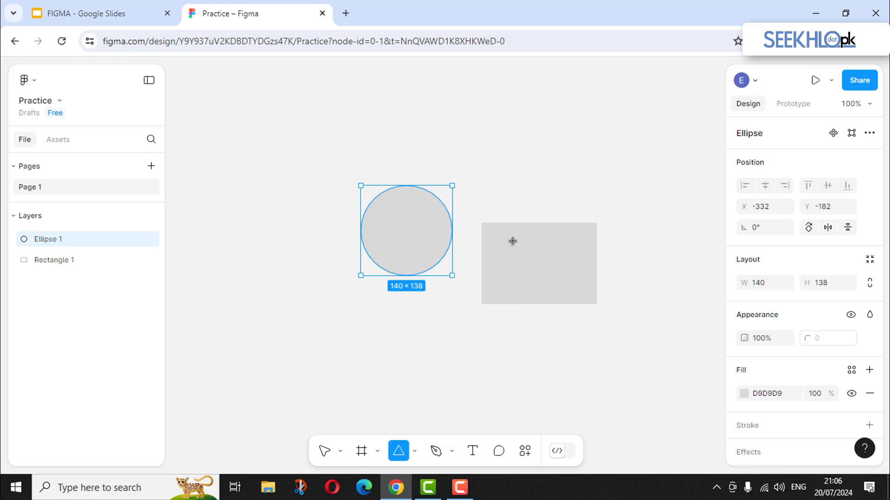
left_click_drag(467, 173, 572, 319)
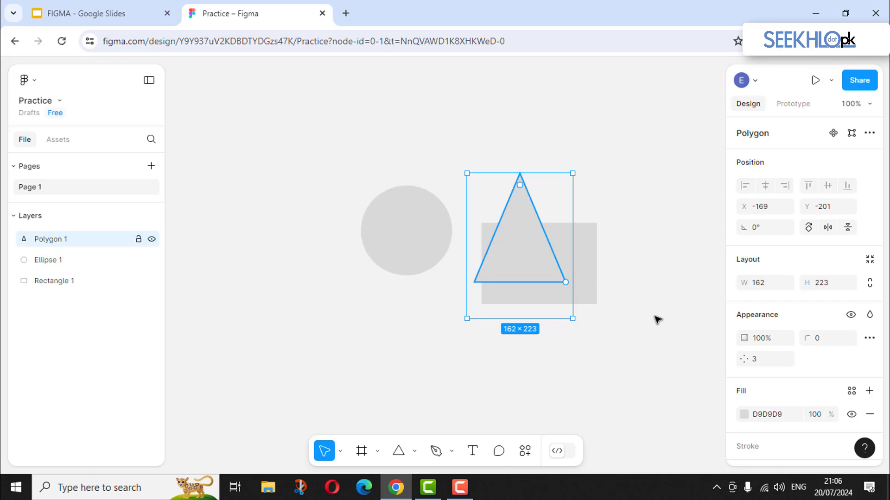
- Rotate the polygon to 4° and flip it both horizontally and vertically
left_click(453, 185)
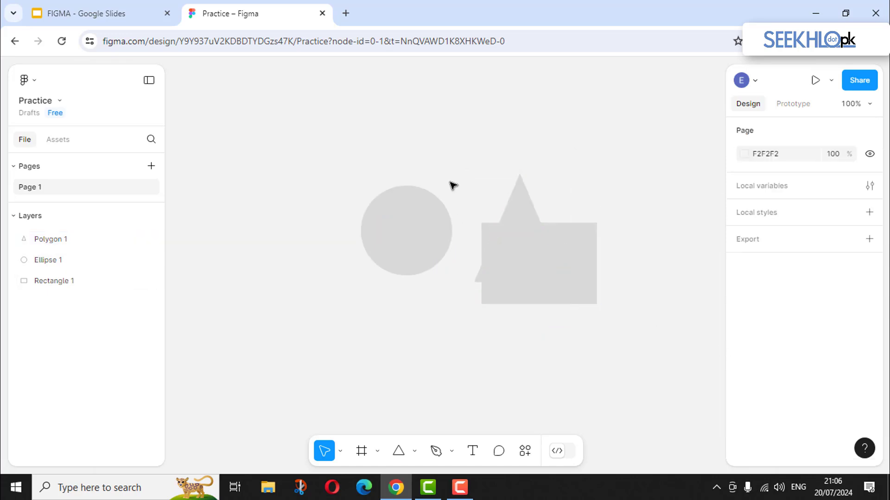
left_click(406, 219)
left_click(631, 138)
left_click(60, 241)
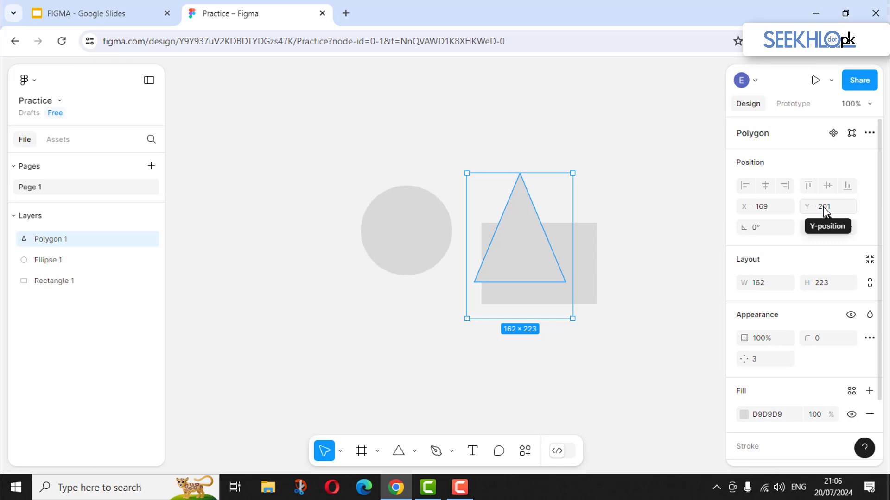
mouse_move(747, 227)
left_mouse_down()
mouse_move(700, 226)
mouse_move(744, 229)
left_mouse_up()
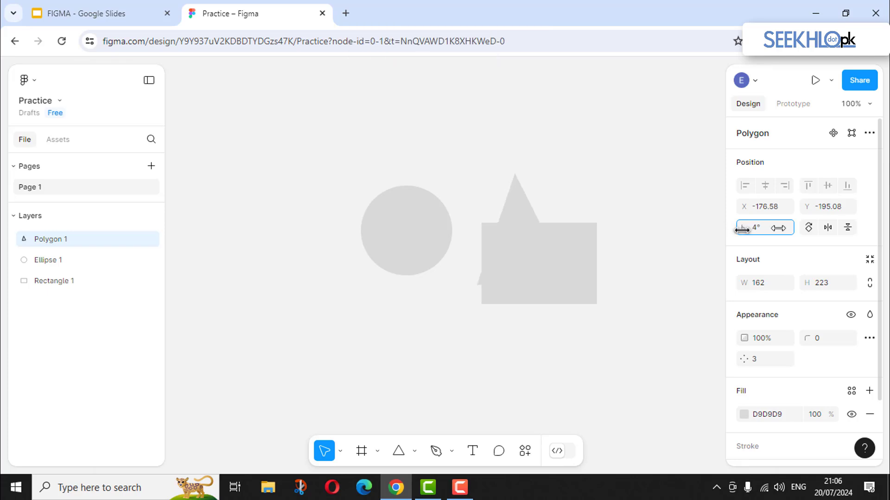
left_click(828, 229)
left_click(849, 229)
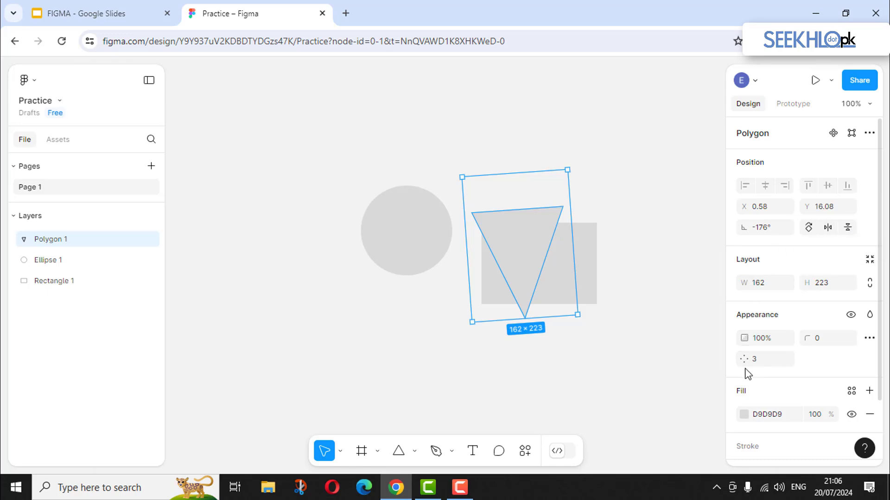
- Change the polygon's fill to a bright red, EF2323
scroll(792, 366, "down", 2)
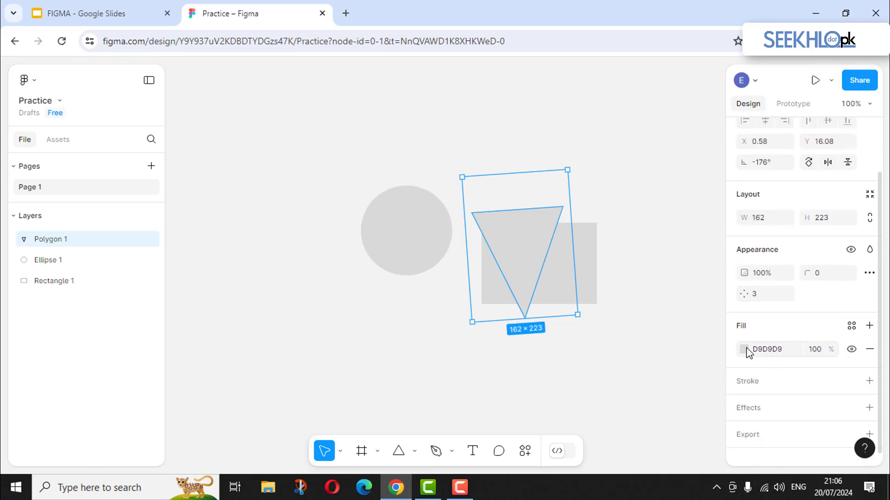
left_click(744, 348)
left_click(667, 244)
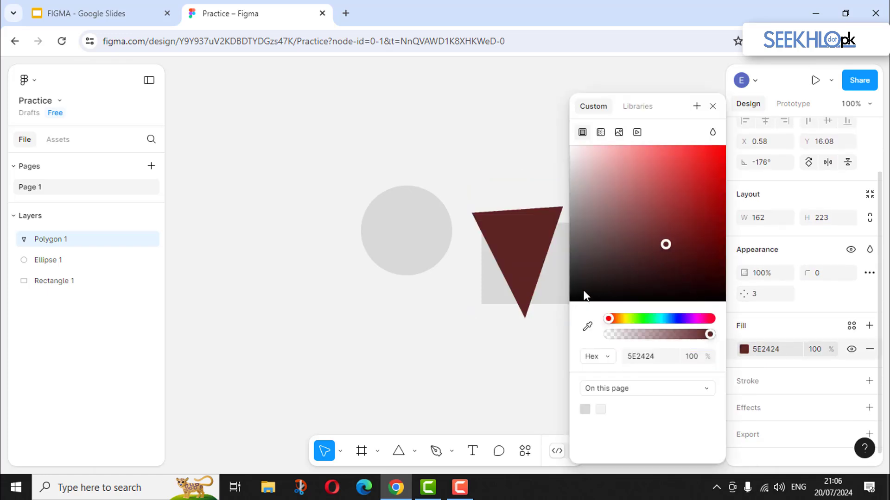
left_click(583, 284)
left_click_drag(667, 178, 702, 155)
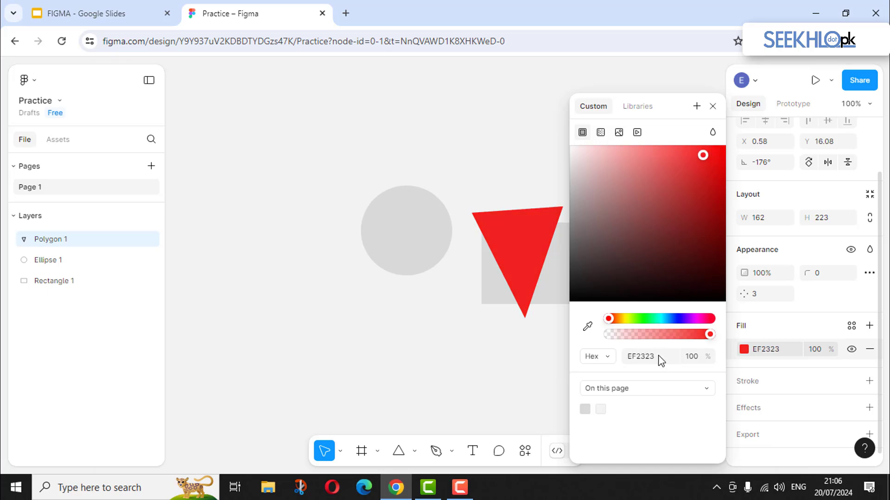
- Set the polygon's fill colour to green by its colour name
left_click(650, 359)
left_click_drag(650, 359, 627, 360)
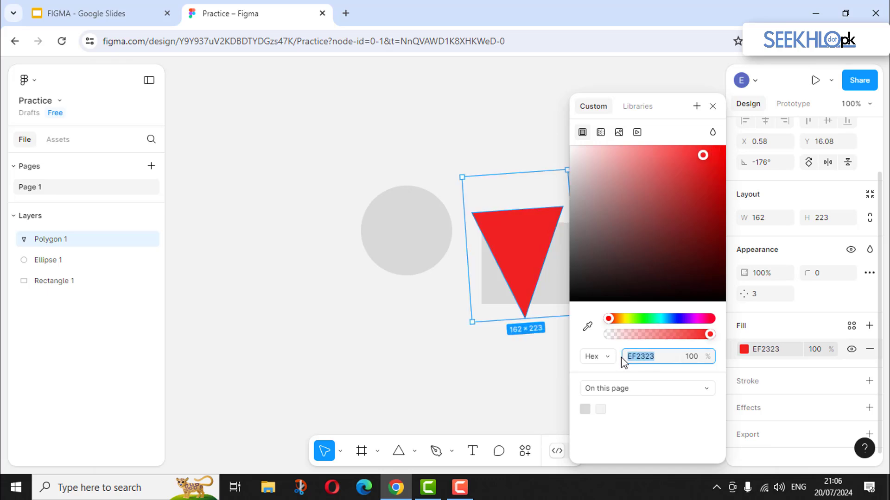
type("green")
key("Return")
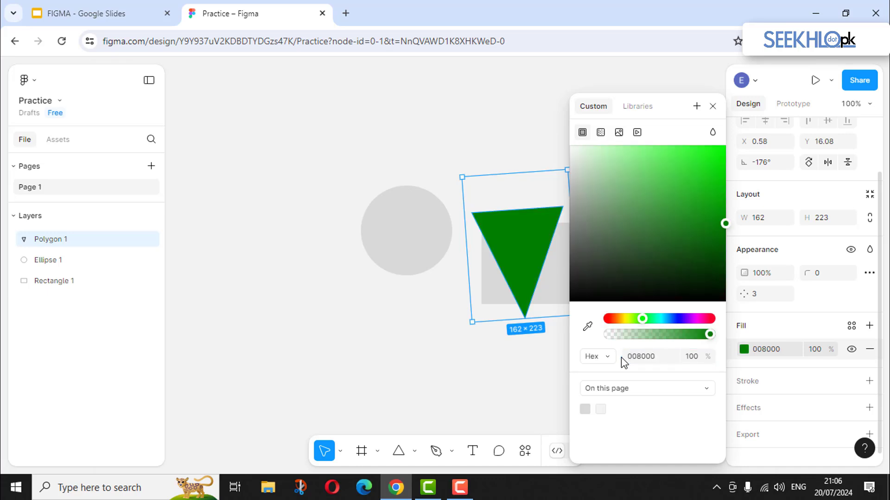
left_click(713, 107)
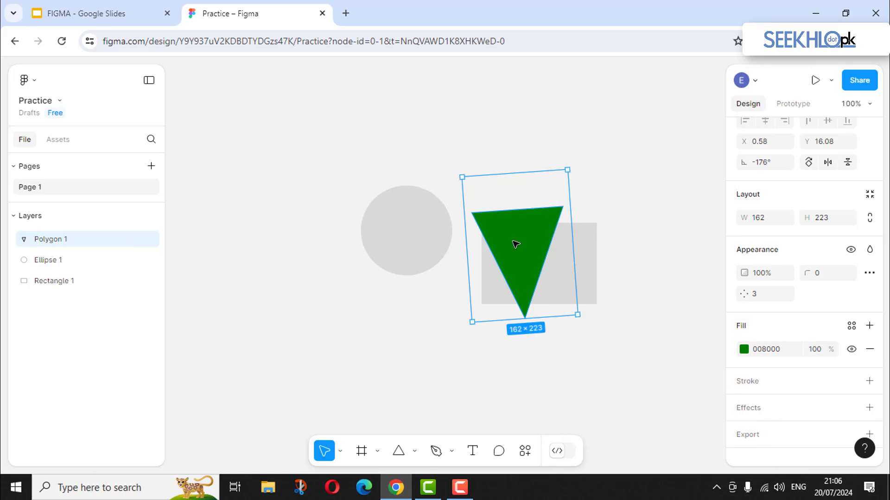
- Move the green polygon upward and rotate it upright to about -0.14°
left_click_drag(516, 242, 533, 192)
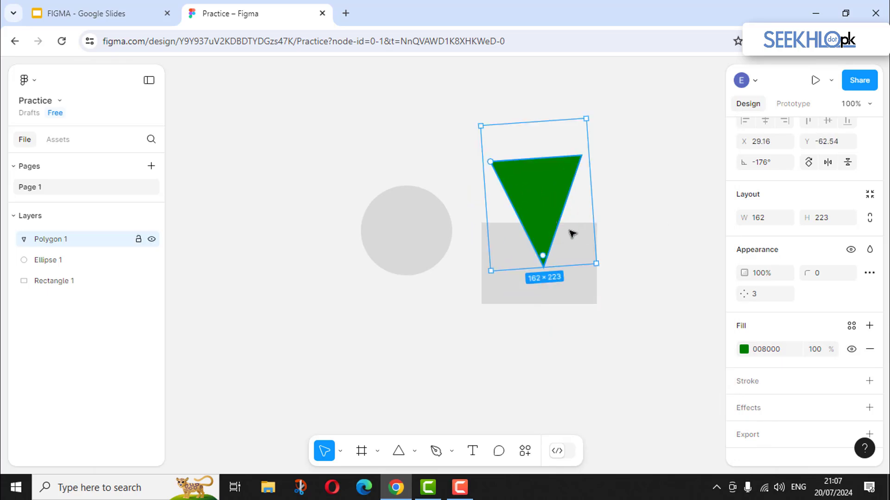
left_click_drag(502, 291, 501, 145)
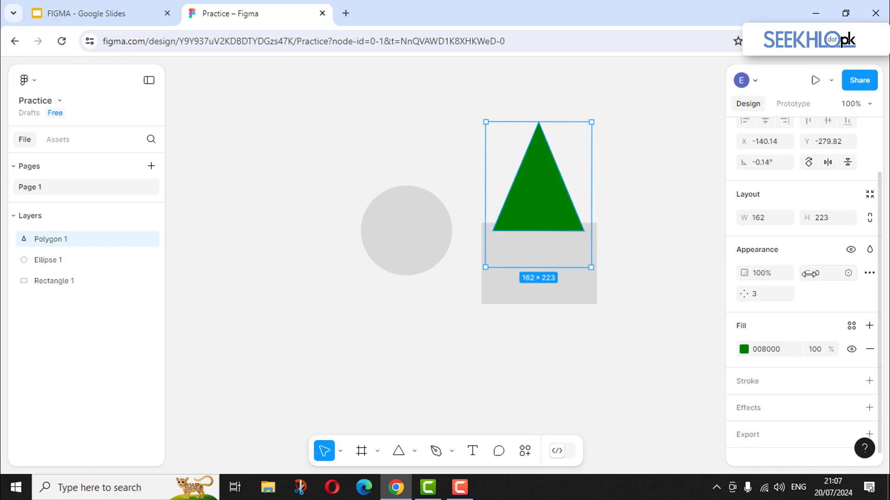
- Round the polygon's corners to a radius of 13 and place it clear above the rectangle
left_click_drag(807, 272, 70, 269)
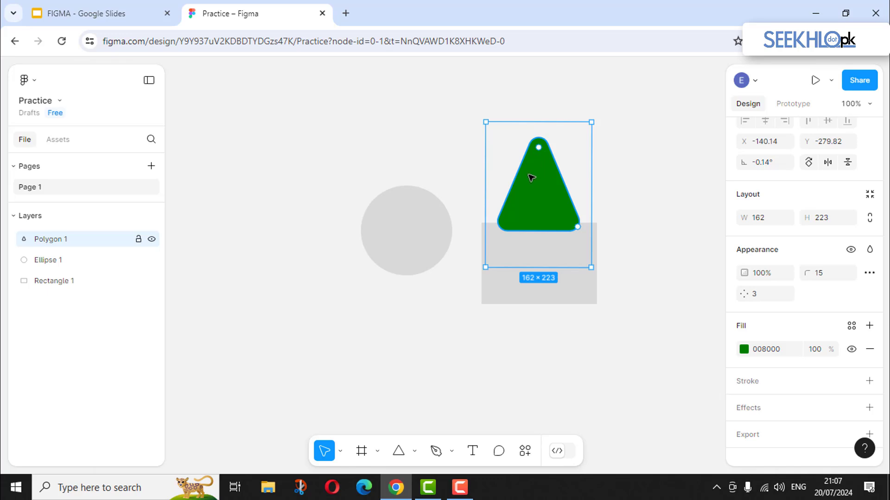
mouse_move(537, 148)
left_mouse_down()
mouse_move(541, 172)
mouse_move(539, 143)
left_mouse_up()
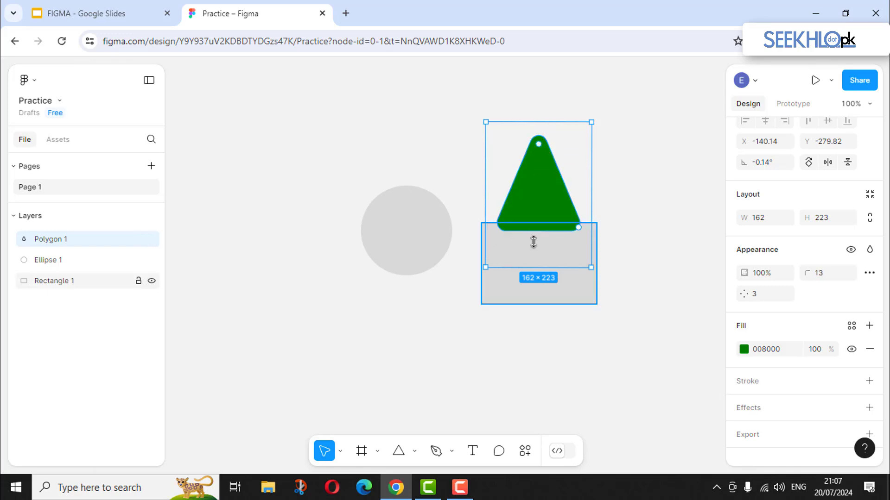
left_click_drag(558, 183, 543, 204)
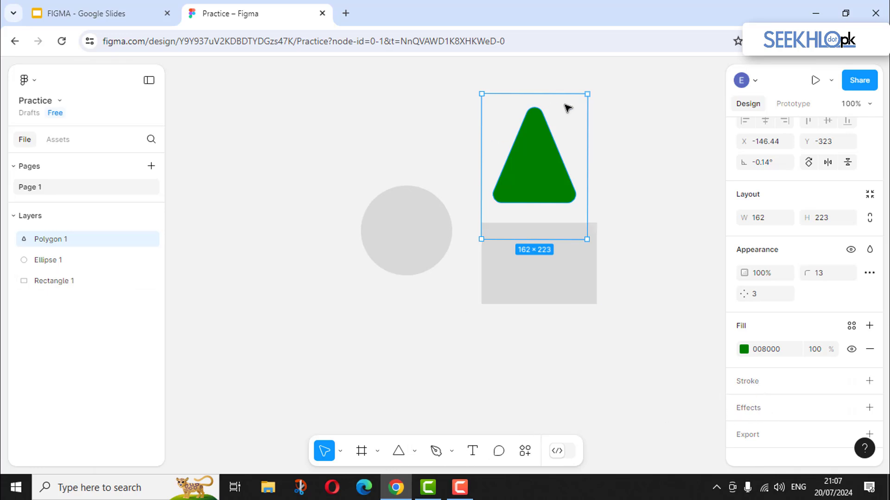
left_click(633, 171)
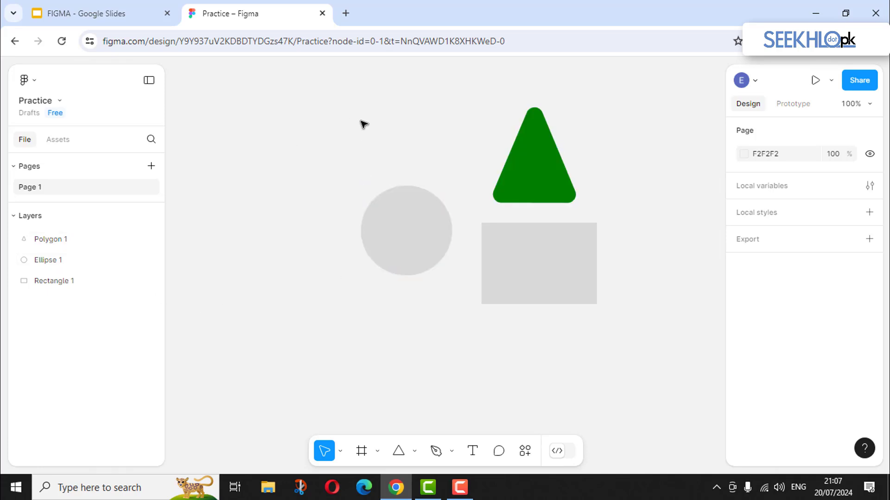
- Select the polygon, ellipse and rectangle together and delete all three from the page
left_click_drag(361, 94, 597, 305)
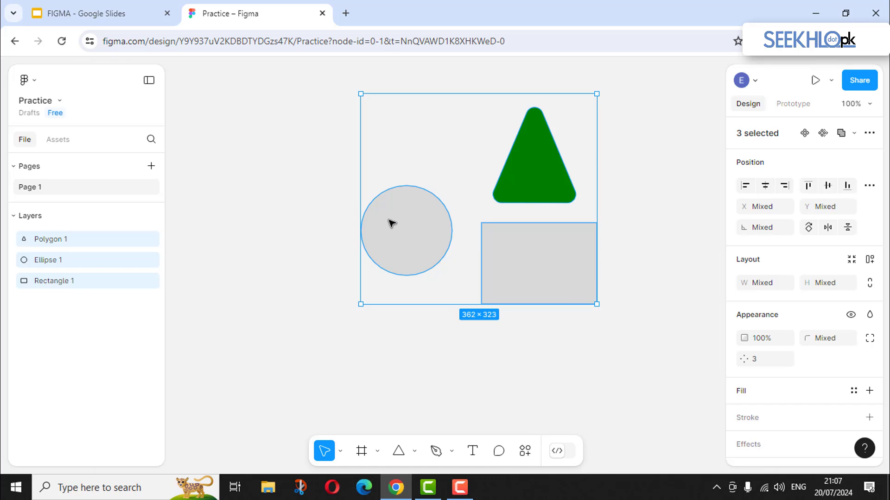
left_click(447, 160)
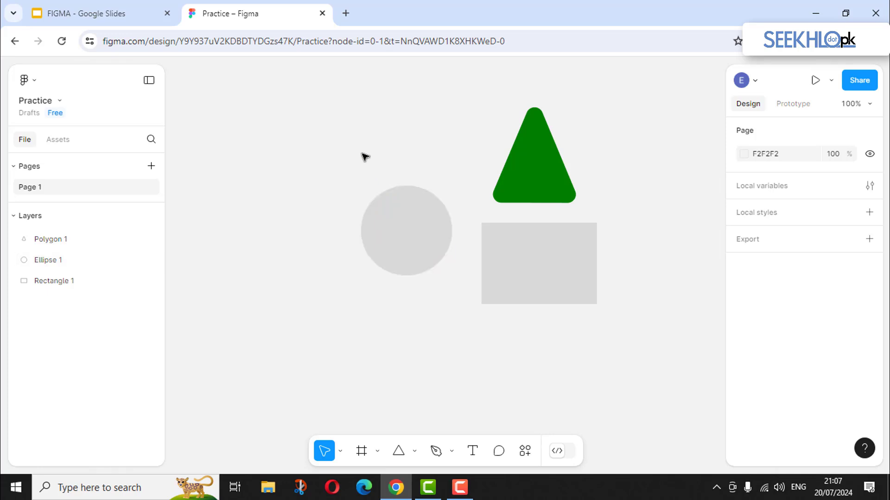
left_click_drag(344, 102, 410, 181)
left_click_drag(537, 296, 609, 353)
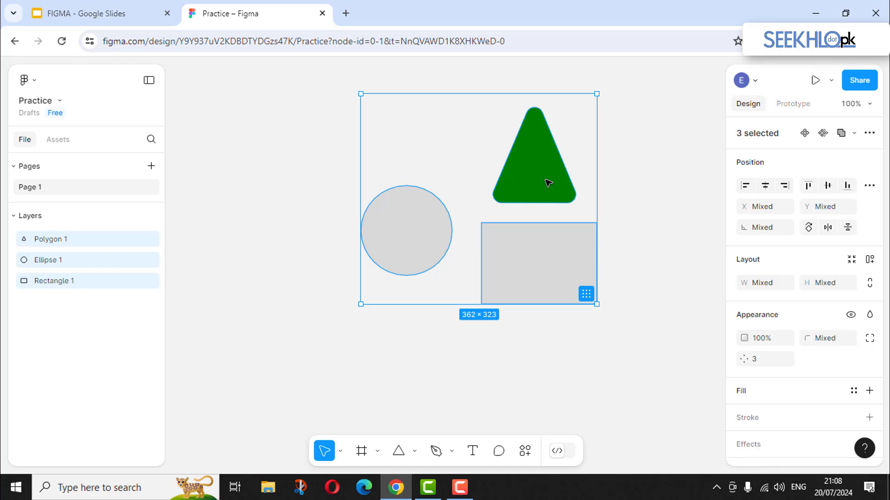
key("Delete")
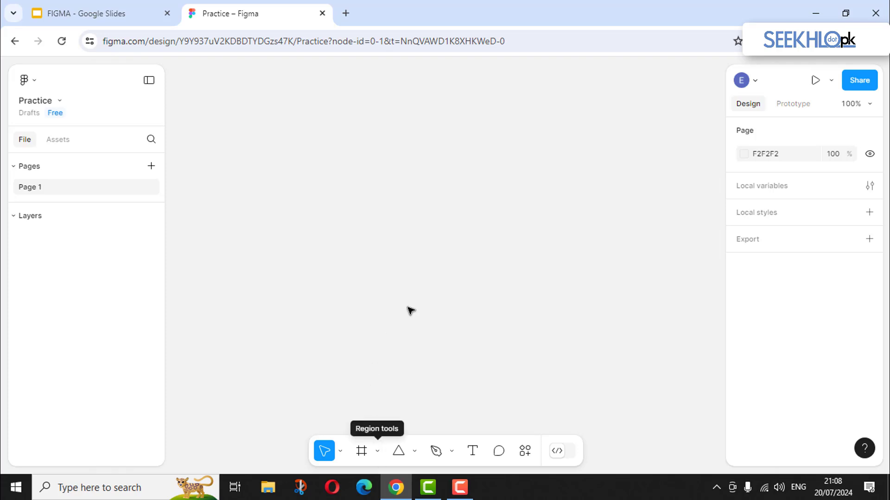
- Examine the frame size presets for phone, tablet, desktop, presentation, watch, paper and social media
left_click(365, 454)
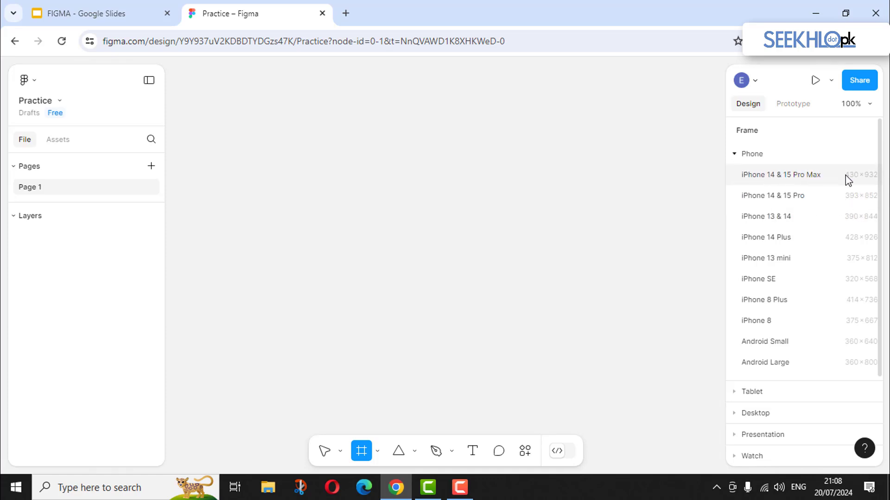
left_click(752, 391)
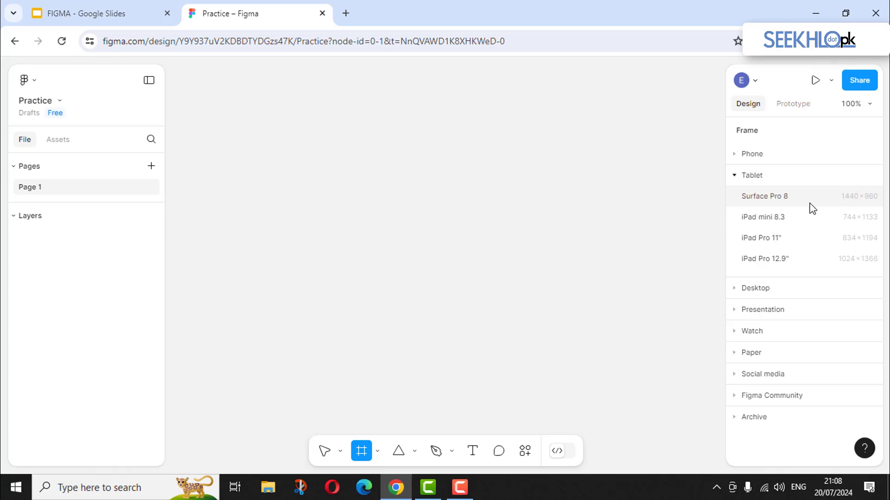
left_click(762, 289)
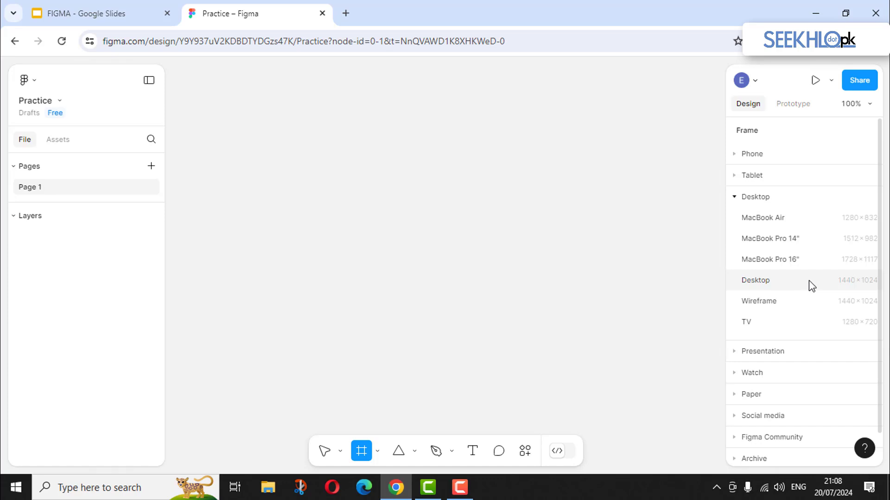
left_click(763, 352)
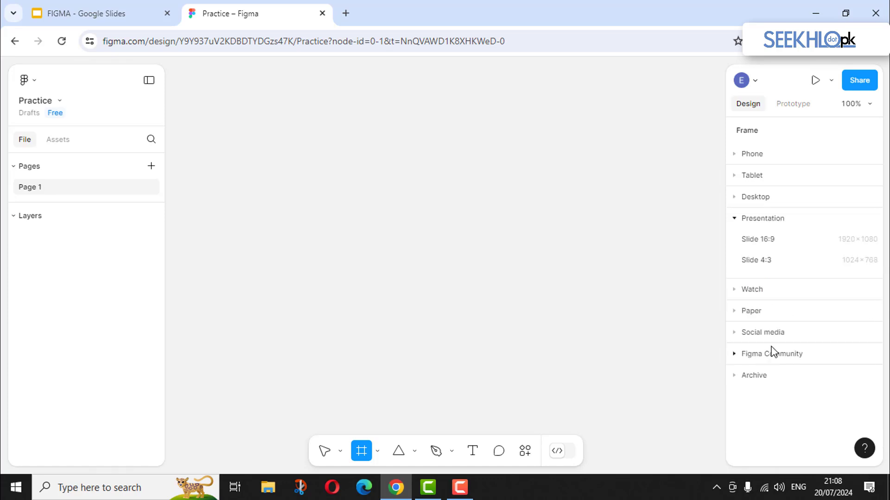
left_click(763, 290)
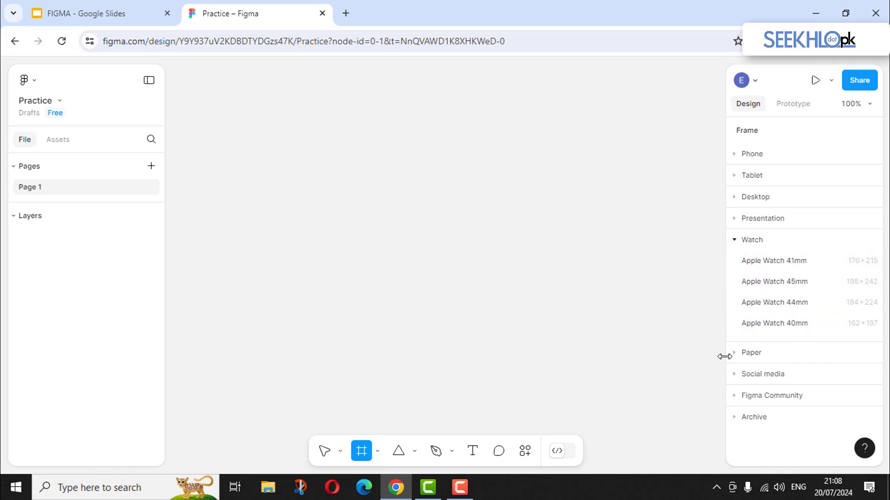
left_click(750, 356)
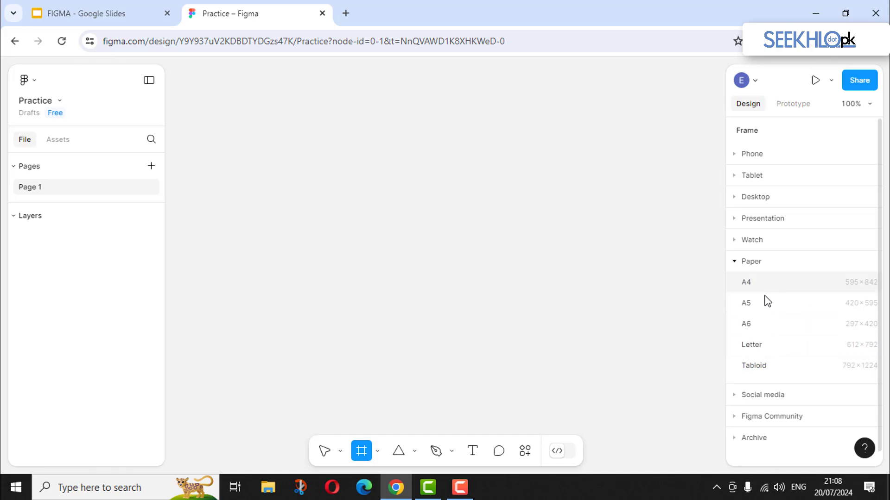
left_click(764, 395)
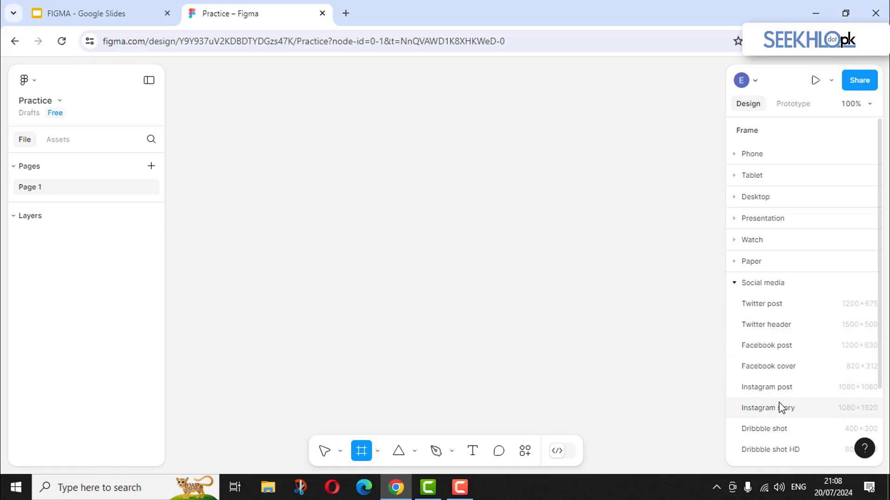
left_click(741, 285)
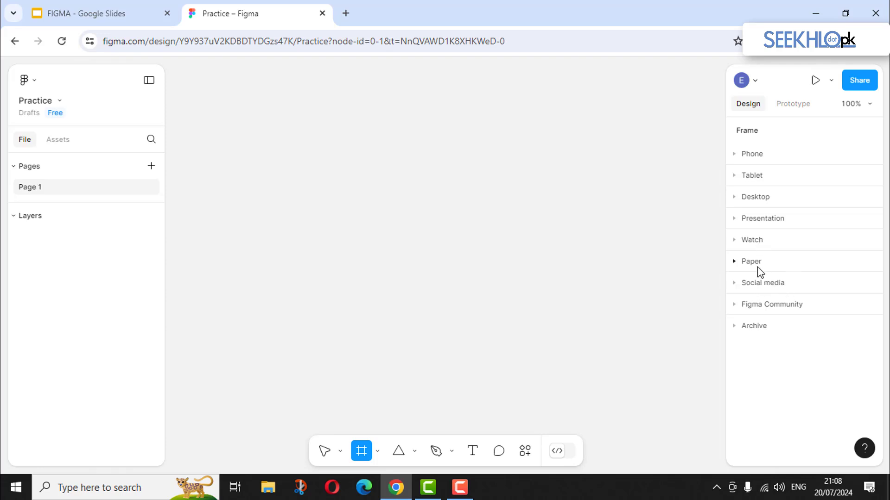
- Create a 1200 × 630 frame from the Facebook post preset among the social media sizes and deselect it
left_click(764, 280)
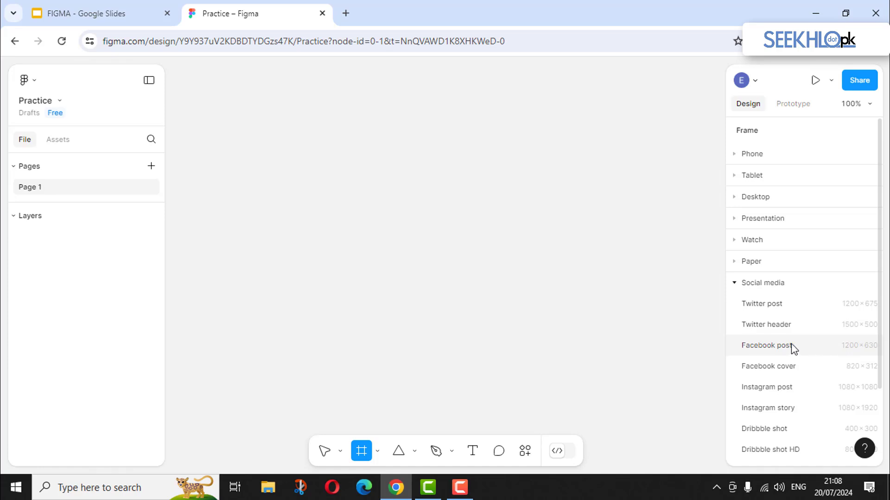
left_click(773, 346)
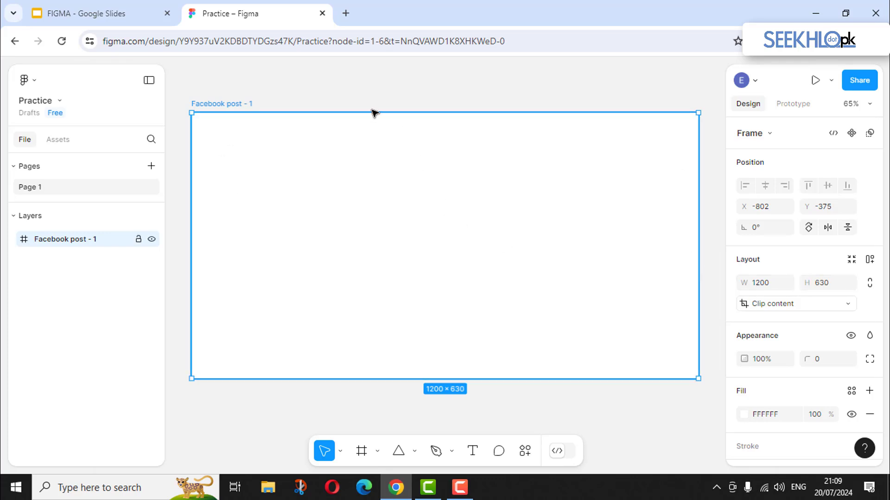
left_click(365, 90)
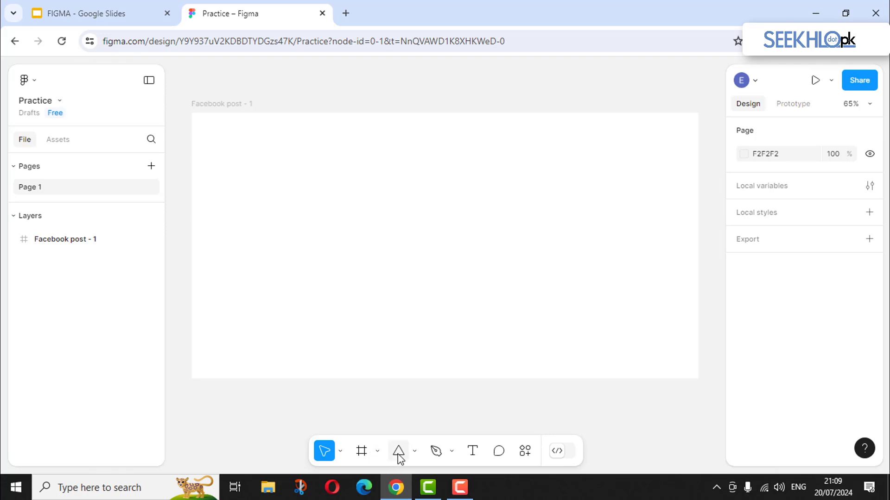
- Draw a rectangle about 1047 × 433 inside the Facebook post frame and move it close to the frame's centre
left_click(414, 450)
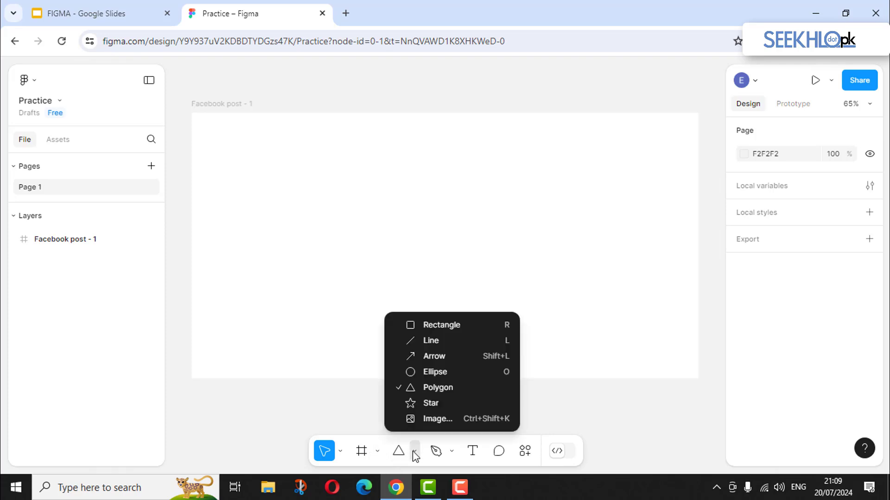
left_click(425, 325)
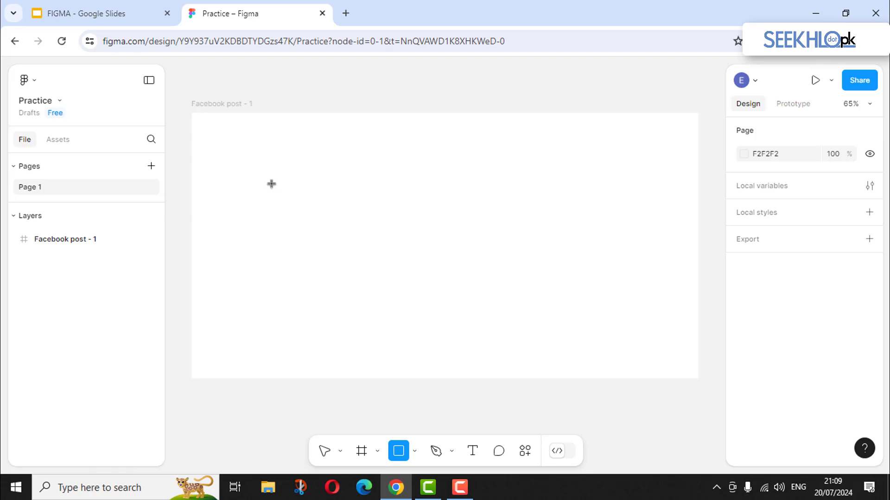
mouse_move(222, 128)
left_mouse_down()
mouse_move(488, 279)
mouse_move(653, 300)
mouse_move(664, 310)
left_mouse_up()
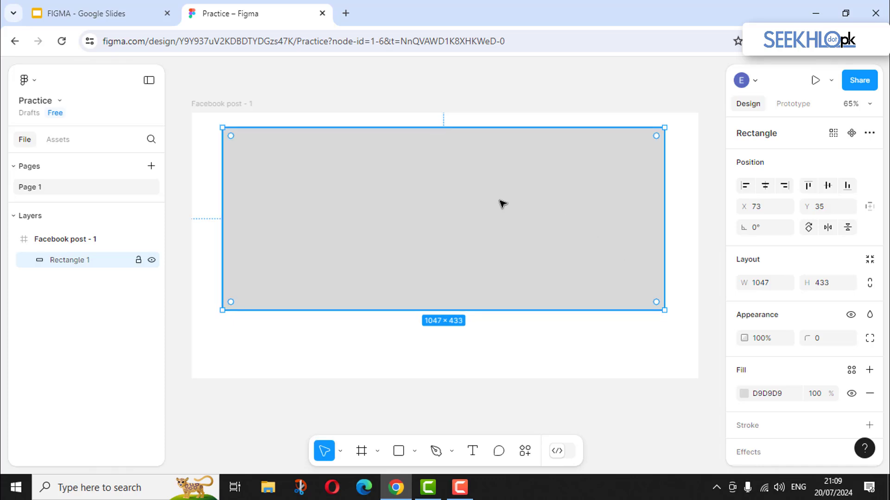
mouse_move(502, 203)
left_mouse_down()
mouse_move(492, 195)
mouse_move(507, 211)
left_mouse_up()
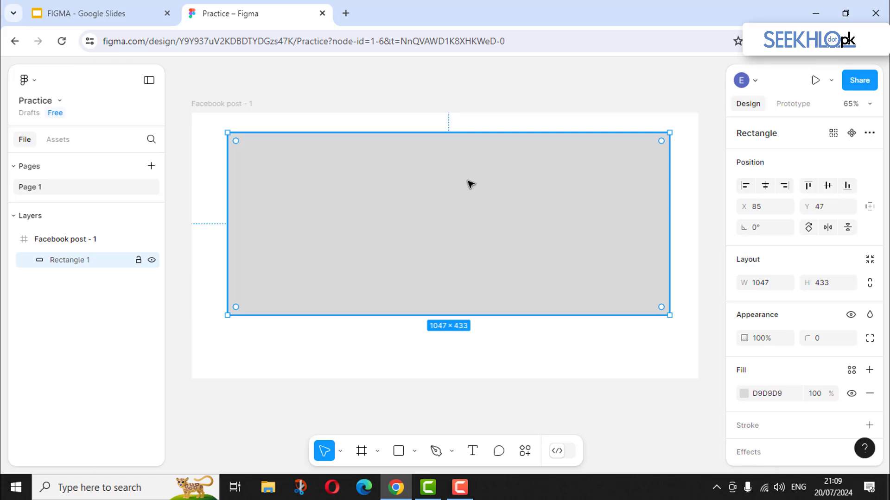
mouse_move(468, 185)
left_mouse_down()
mouse_move(479, 189)
mouse_move(478, 183)
mouse_move(474, 201)
left_mouse_up()
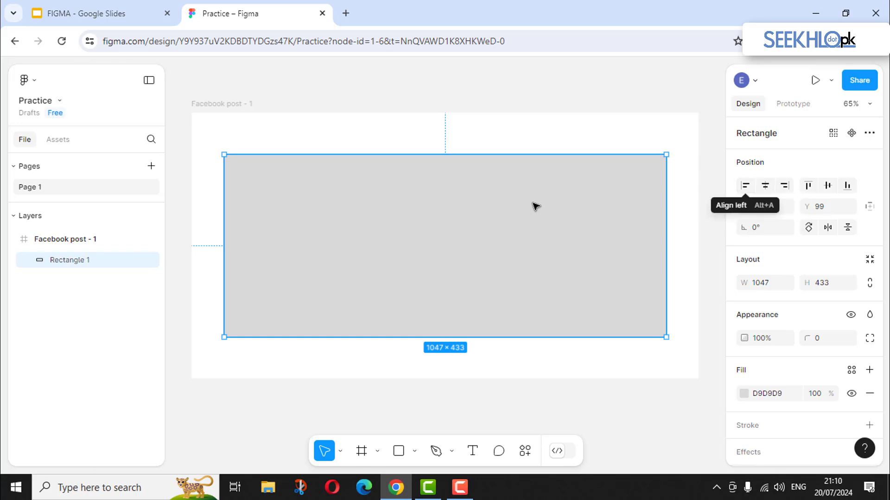
- Move the rectangle partly beyond the frame's upper-left corner and align it to the frame's horizontal and vertical centres
left_click_drag(538, 209, 461, 145)
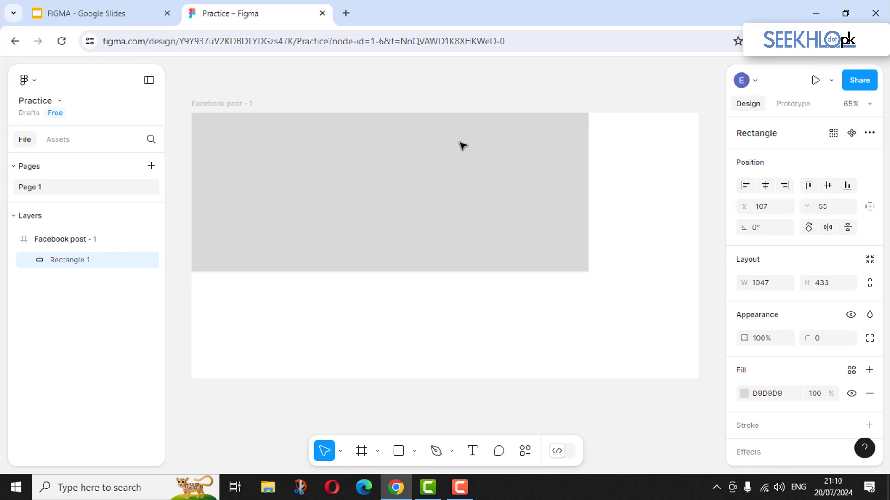
left_click(765, 186)
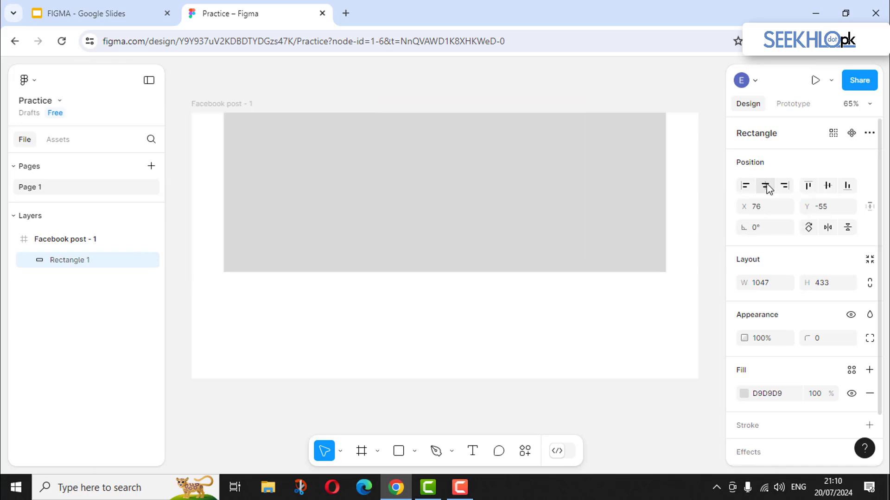
left_click(828, 191)
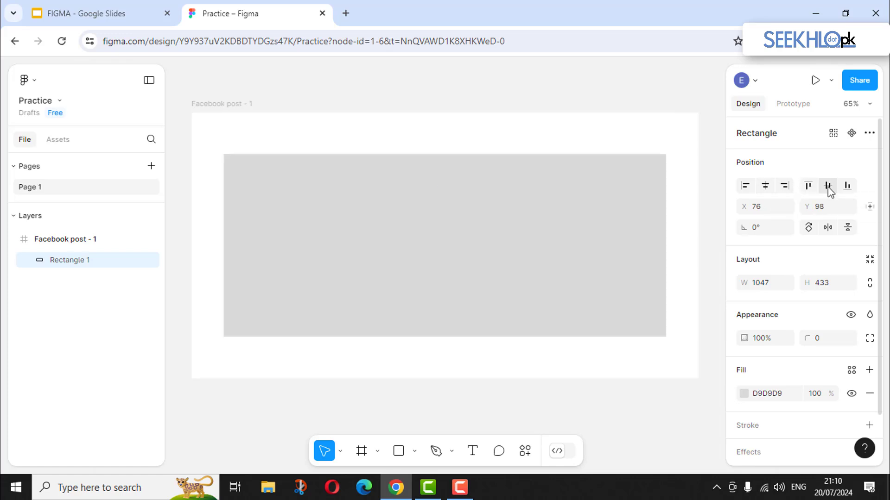
- Try aligning the rectangle to the frame's top, bottom, right and left edges, and centre it again both ways
left_click(809, 187)
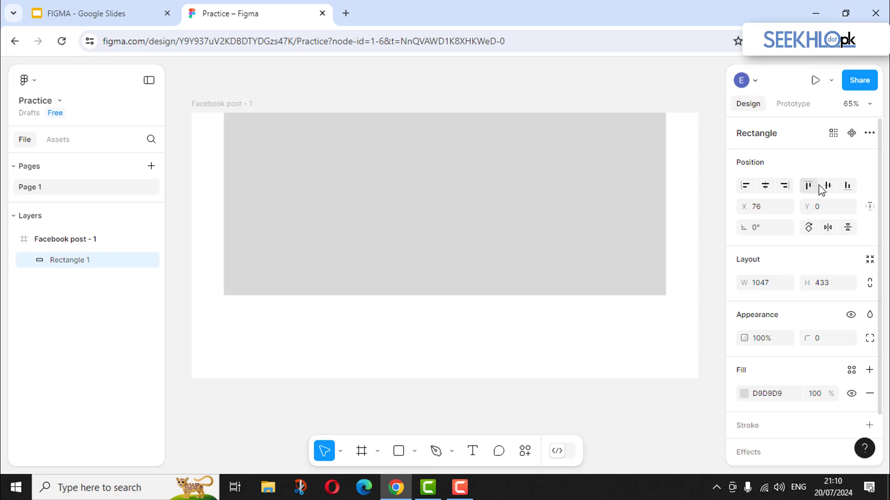
left_click(847, 188)
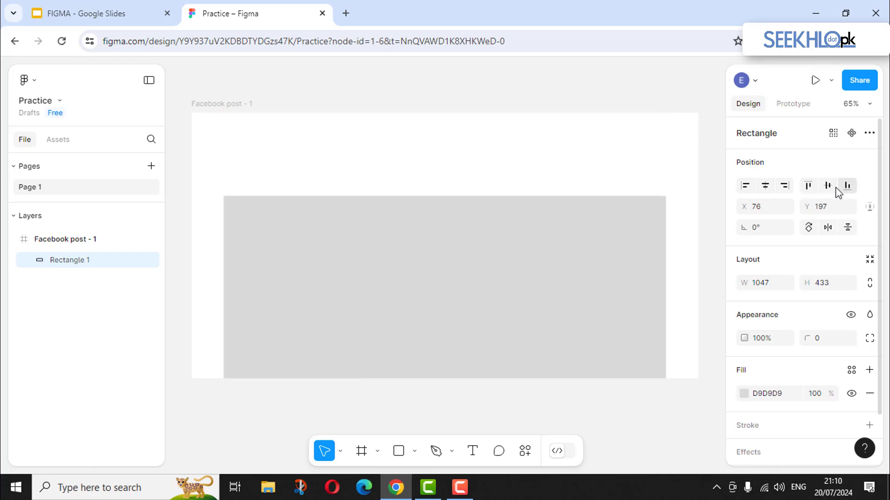
left_click(784, 186)
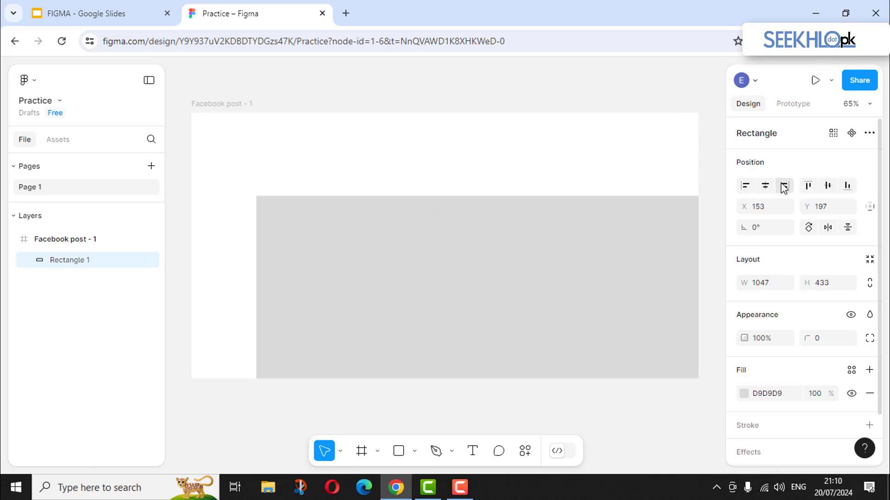
left_click(744, 186)
left_click(764, 185)
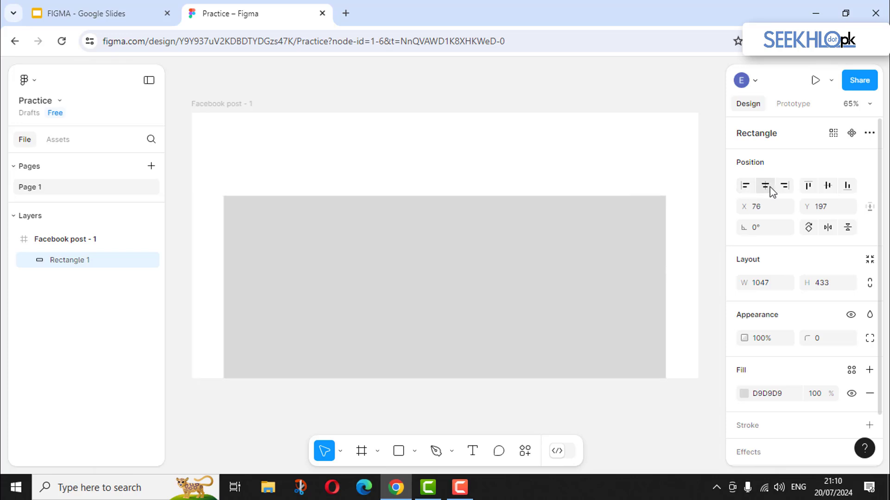
left_click(827, 186)
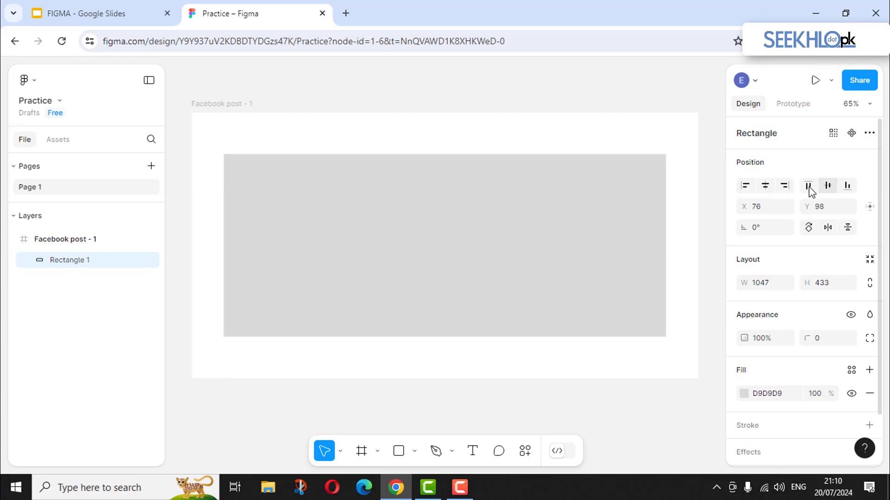
- Round the rectangle's corners to a radius of 50
left_click_drag(806, 338, 129, 343)
left_click(814, 341)
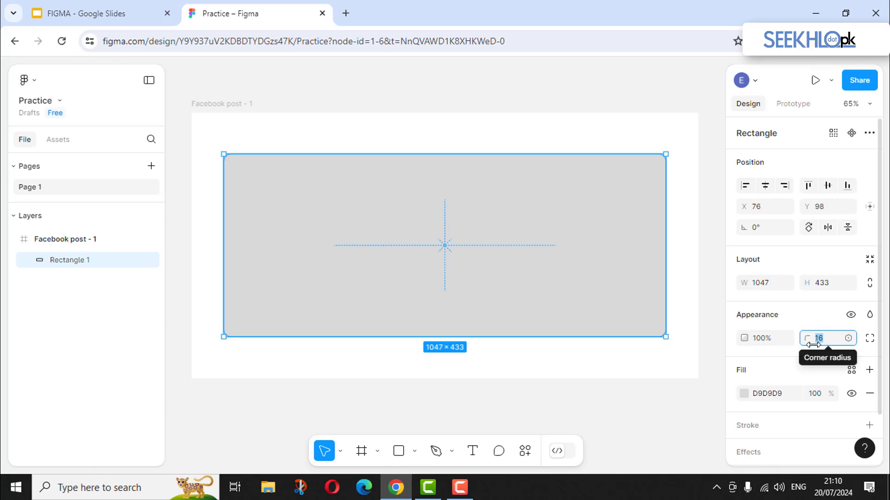
type("50")
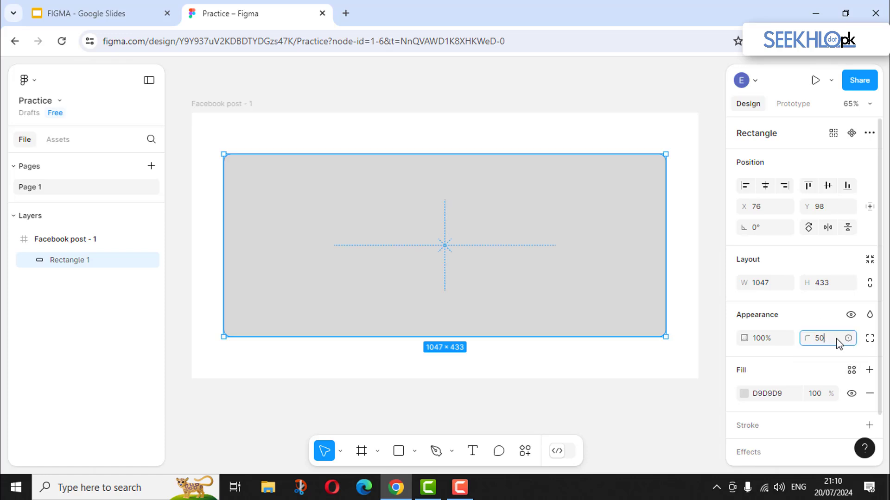
key("Return")
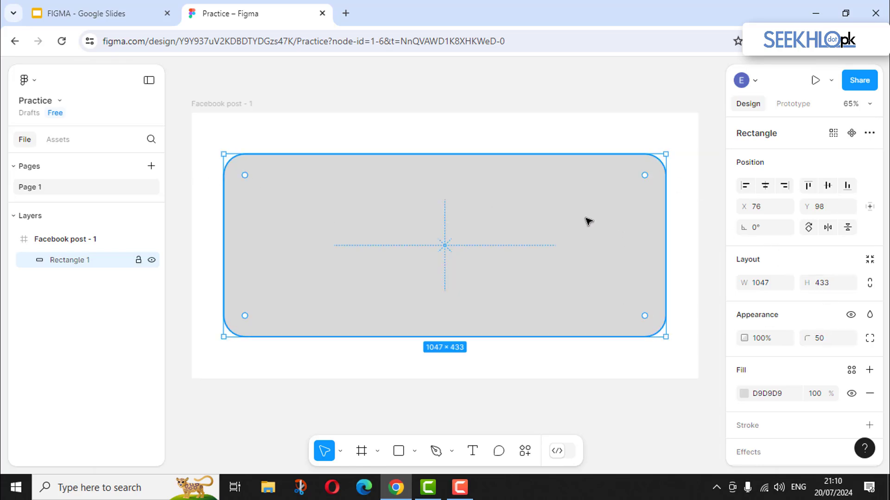
- Move the rounded rectangle up to about X 65, Y 47 and shorten it from below to a height of about 308
left_click_drag(588, 222, 586, 202)
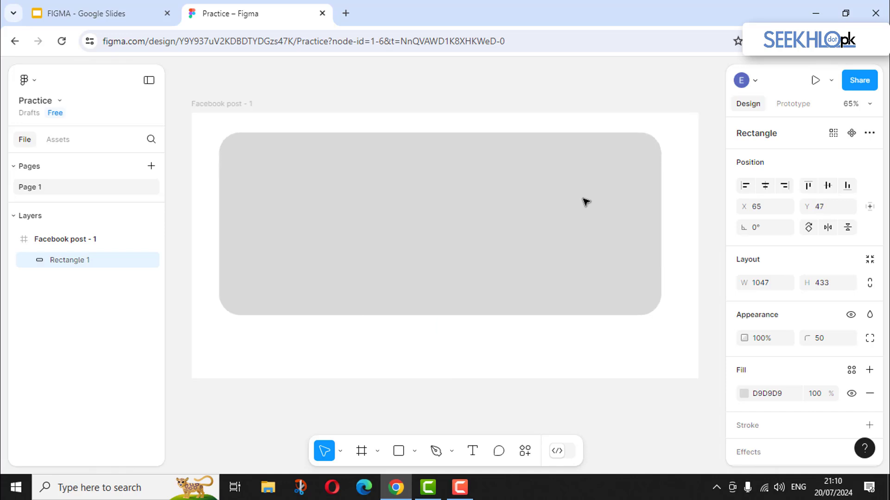
left_click_drag(449, 315, 449, 262)
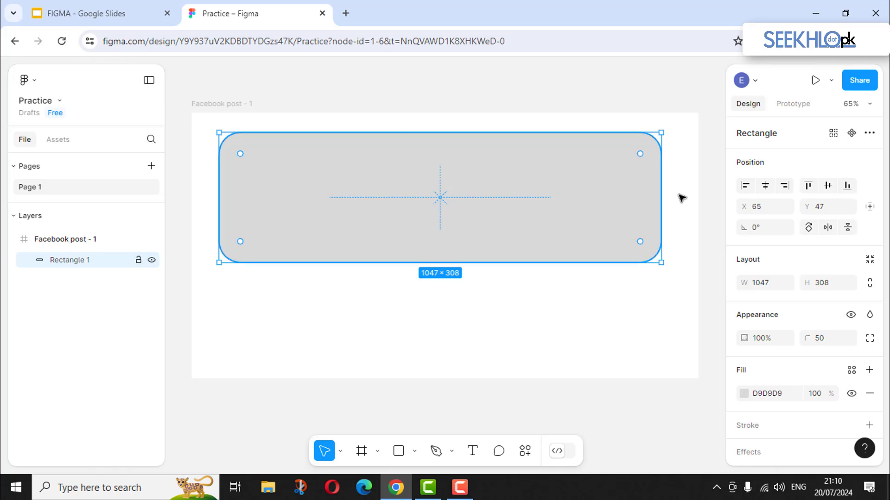
left_click(407, 314)
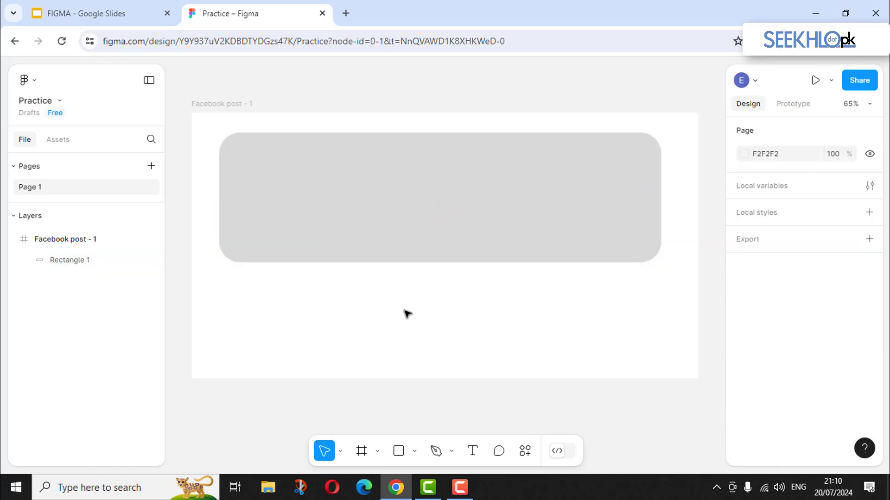
- Draw an ellipse about 111 × 94 just below the rectangle's lower-left corner
left_click(415, 452)
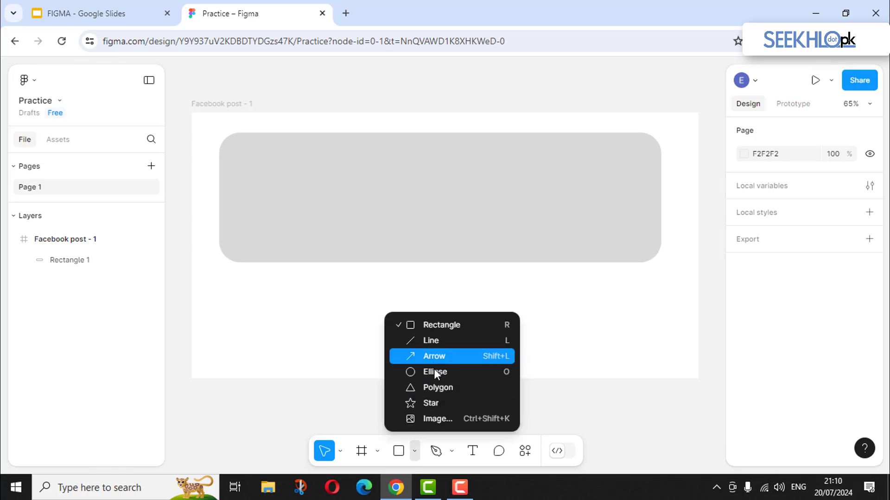
left_click(435, 372)
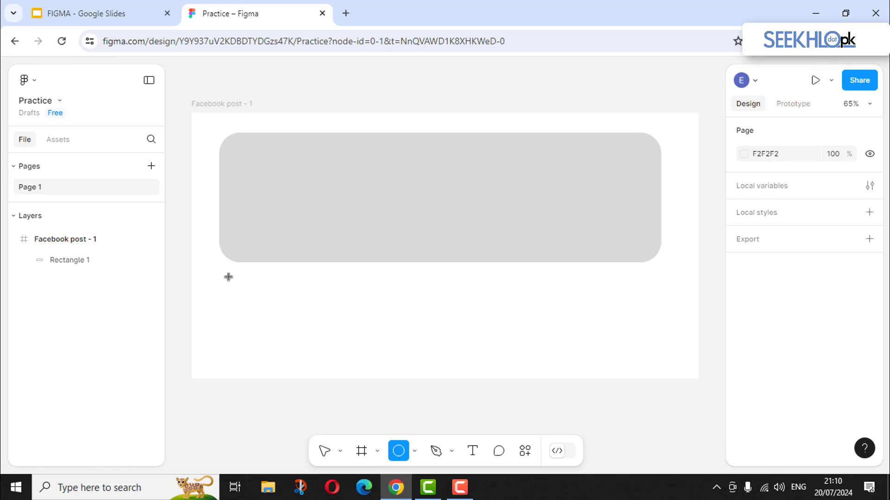
left_click_drag(229, 277, 276, 315)
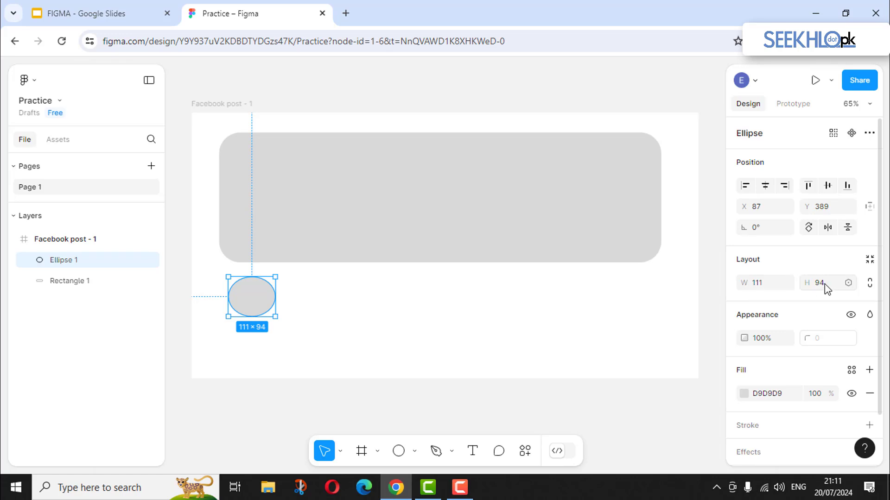
- Make the ellipse a perfect circle by setting its width and height to 100
left_click(758, 283)
type("100")
key("Tab")
type("100")
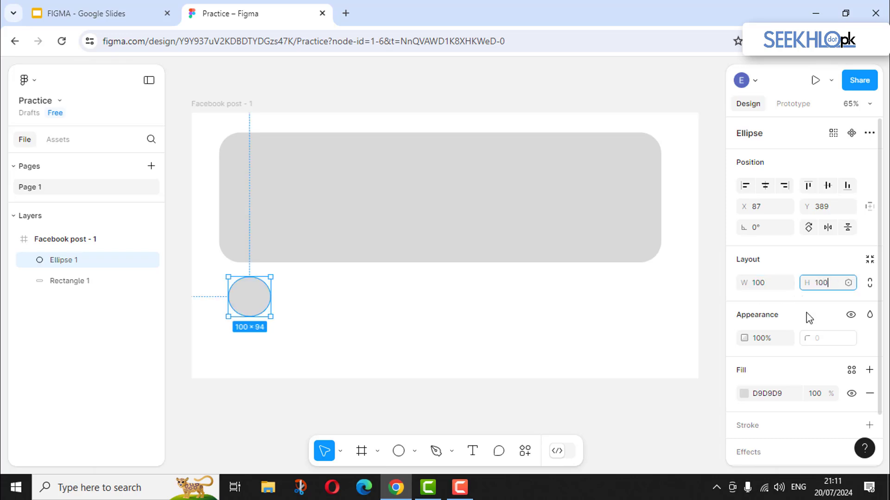
key("Return")
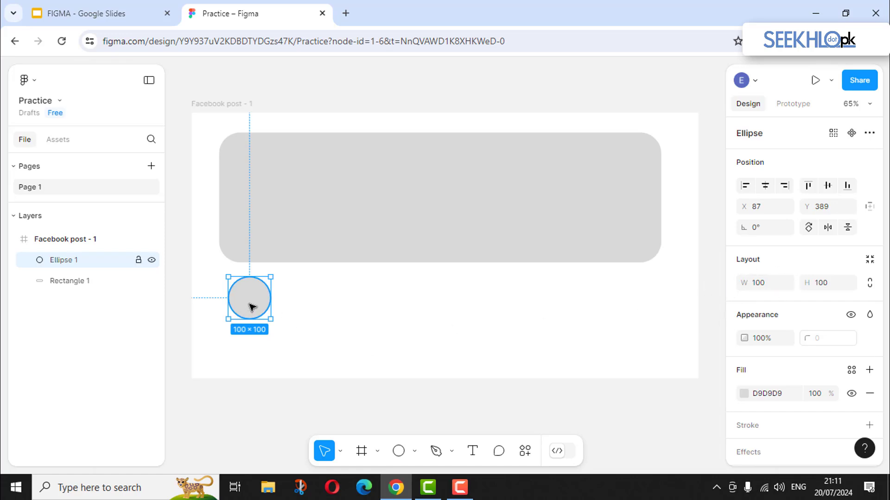
- Move the circle to about X 218, Y 423 and paste a copy beside it at about X 356, Y 423
left_click_drag(260, 315, 307, 320)
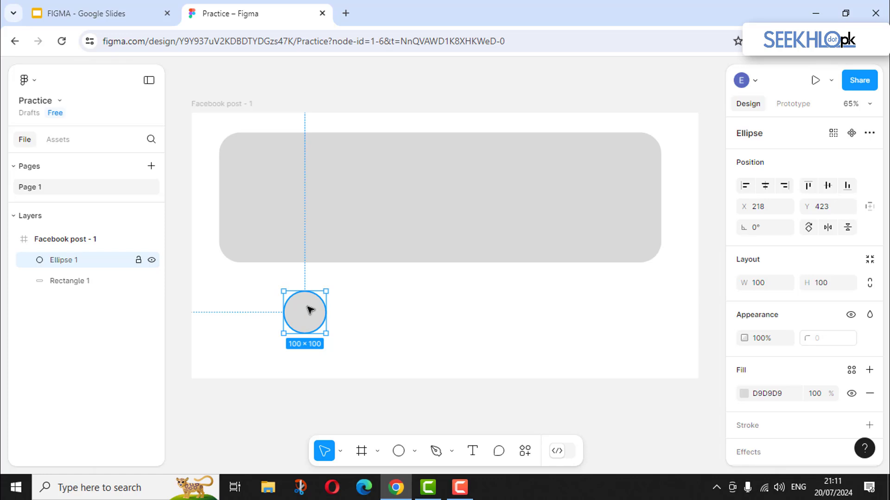
right_click(310, 310)
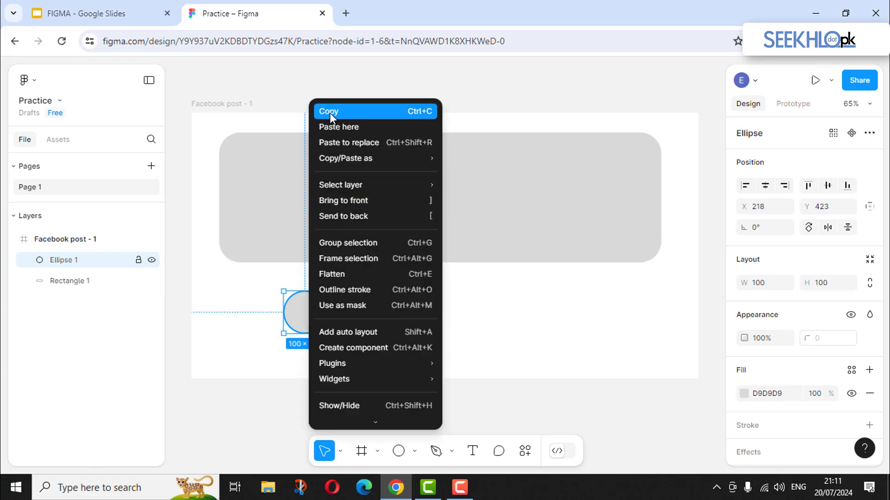
left_click(373, 304)
right_click(351, 304)
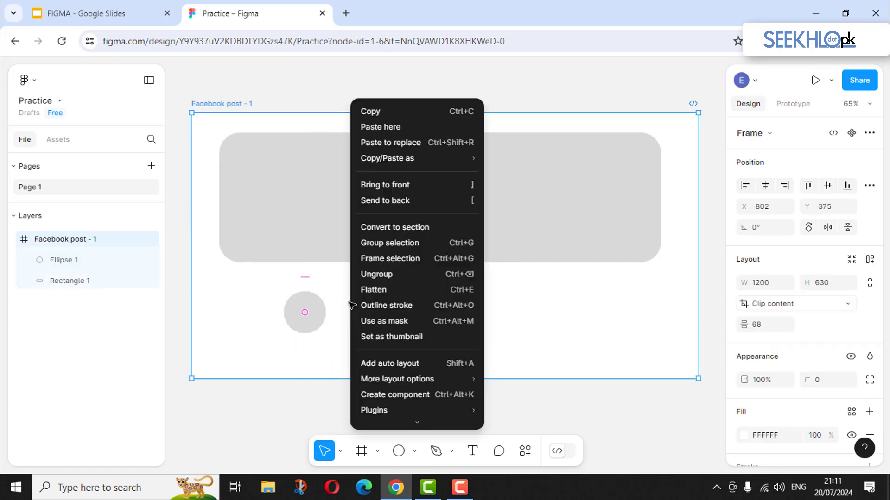
left_click(364, 125)
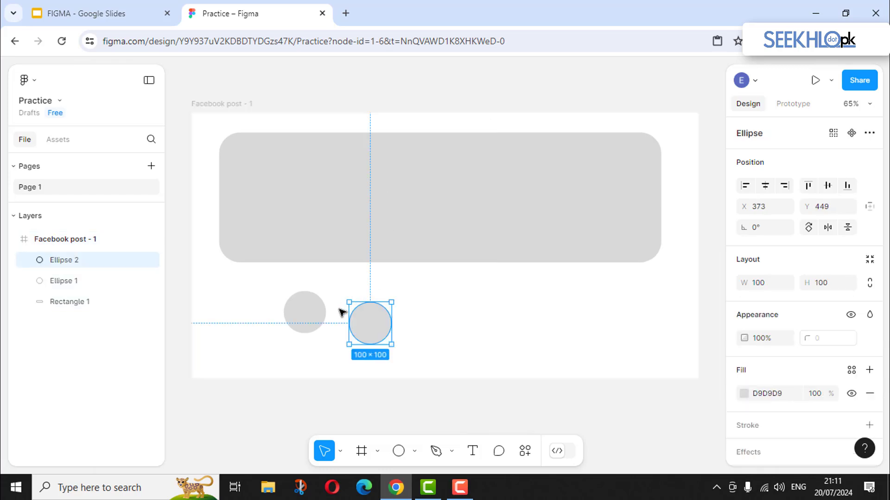
left_click_drag(374, 322, 369, 315)
- Duplicate the circle twice more, placing the copies at about X 500, Y 423 and X 620, Y 435
key("ctrl+d")
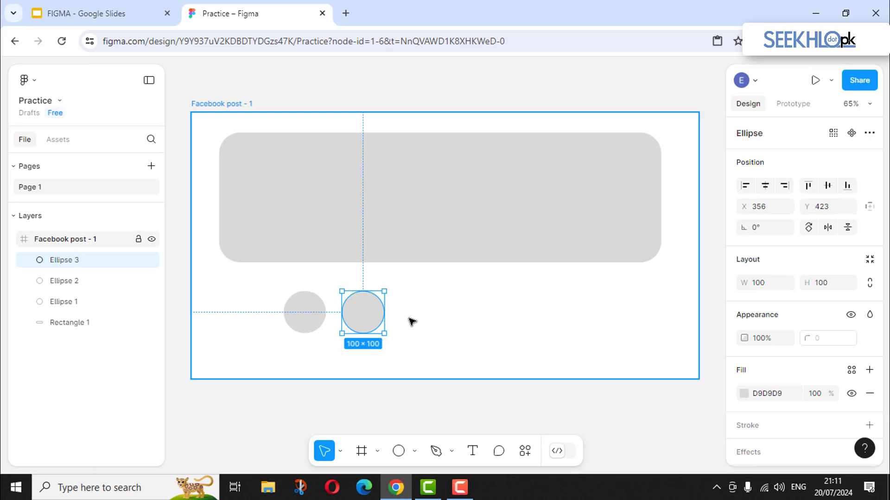
left_click_drag(368, 316, 423, 312)
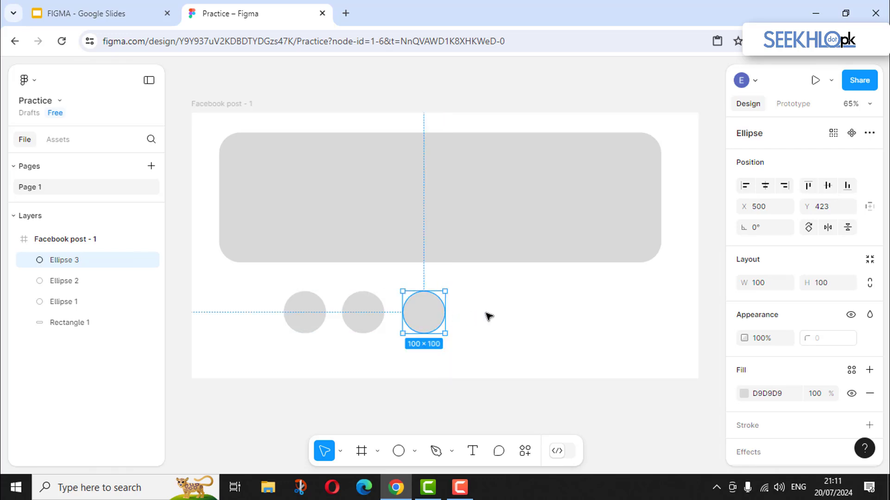
left_click(487, 314)
left_click(432, 318)
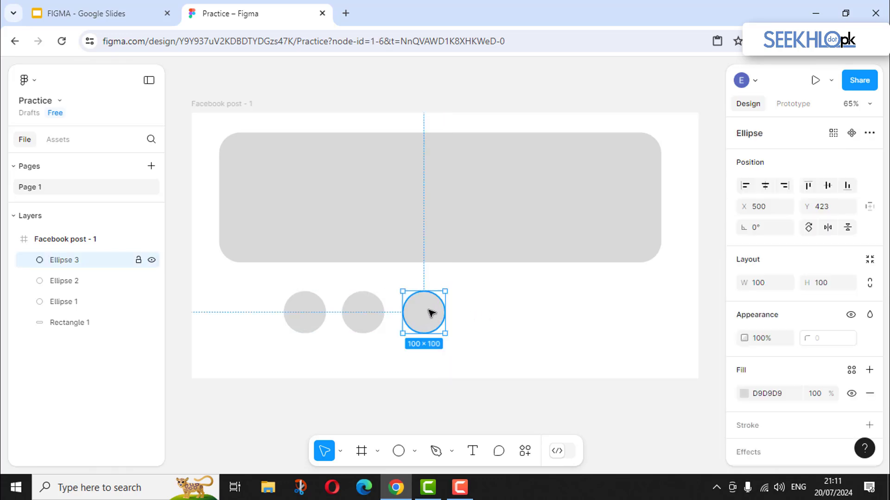
key("ctrl+d")
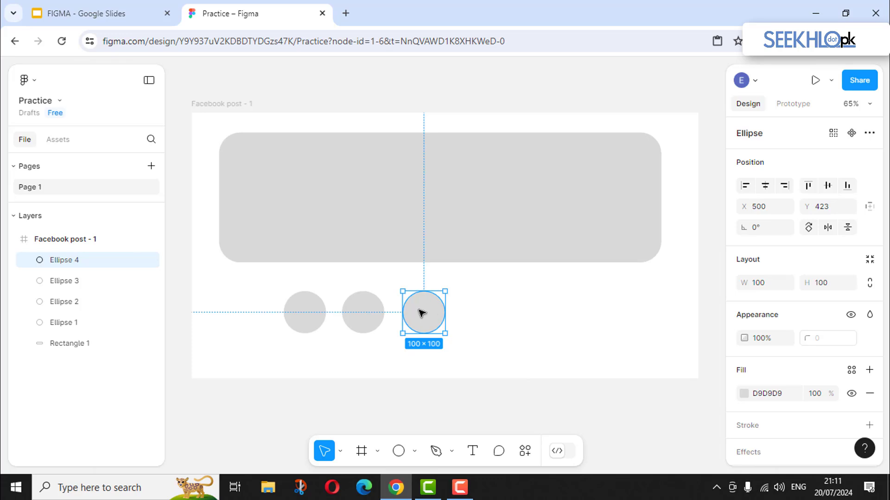
left_click_drag(422, 312, 474, 318)
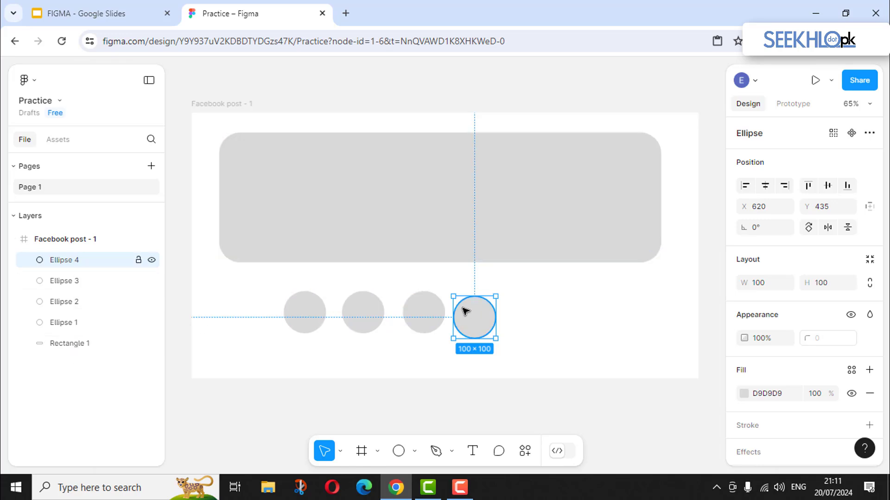
- Offset the first three circles unevenly to about X 236, Y 473, X 345, Y 403 and X 482, Y 435
left_click_drag(301, 322, 308, 343)
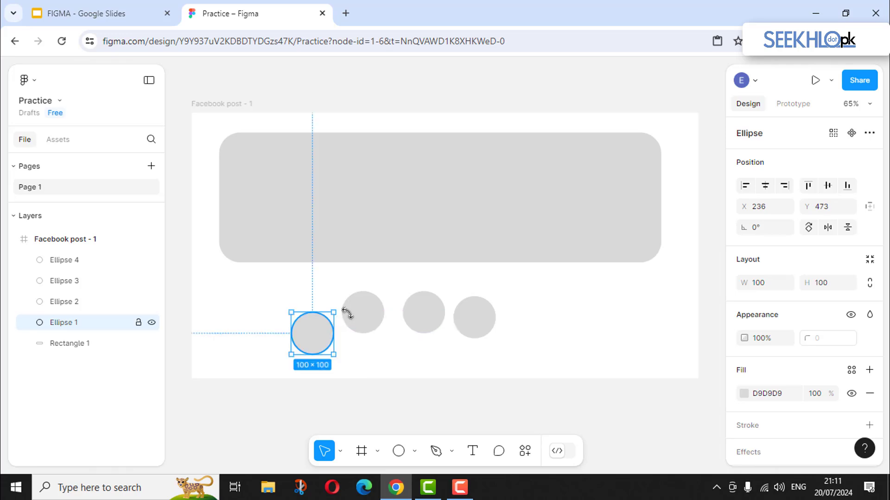
left_click_drag(357, 311, 352, 307)
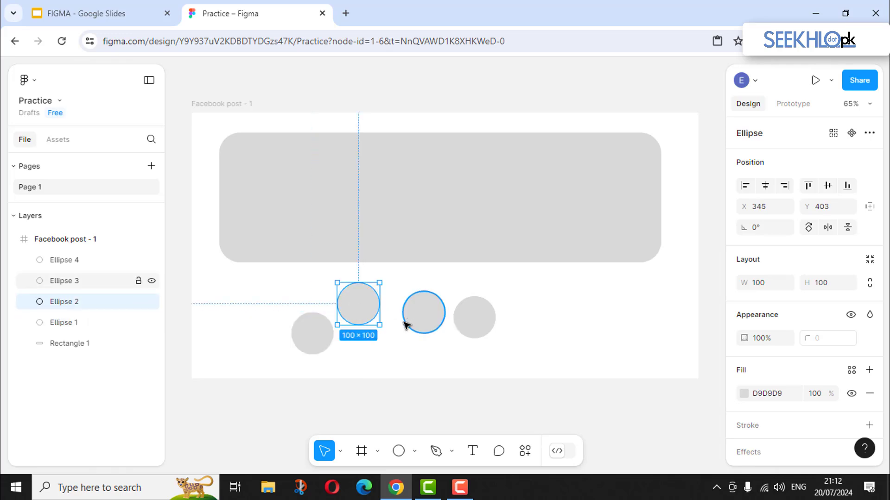
left_click_drag(410, 317, 403, 323)
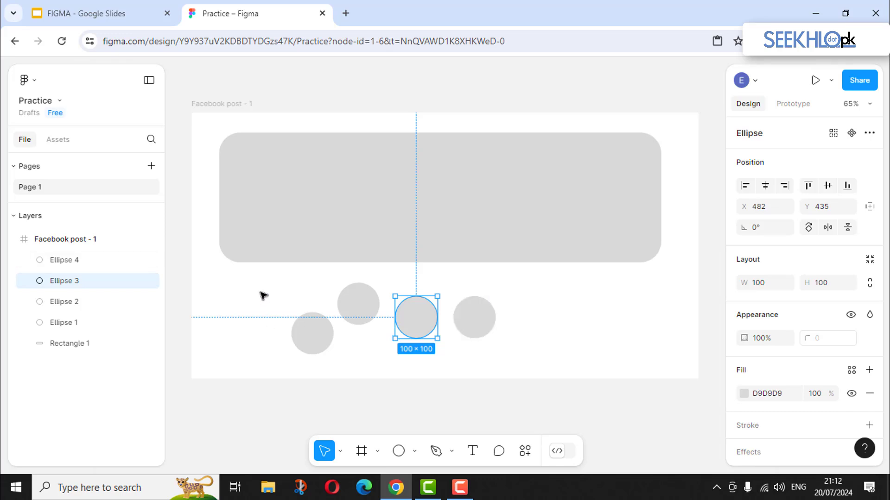
- Select all four circles, try and undo aligning their horizontal centers, and align their vertical centers instead
left_click_drag(268, 277, 495, 347)
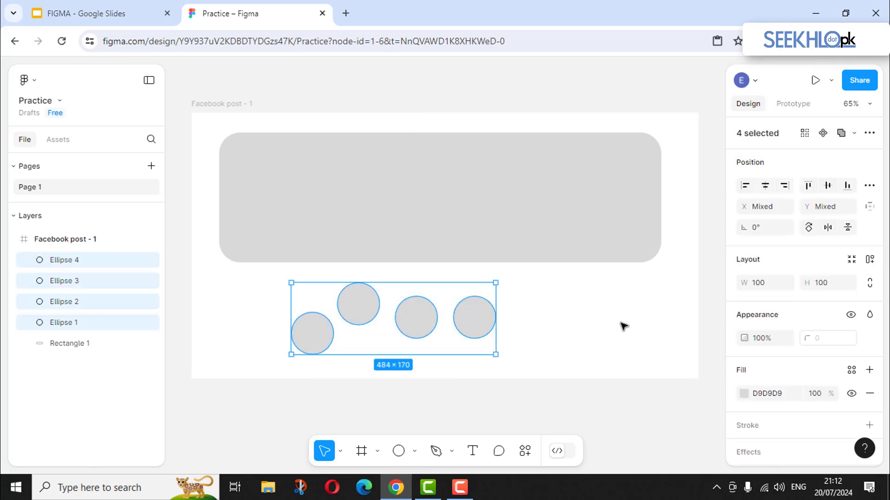
left_click(764, 186)
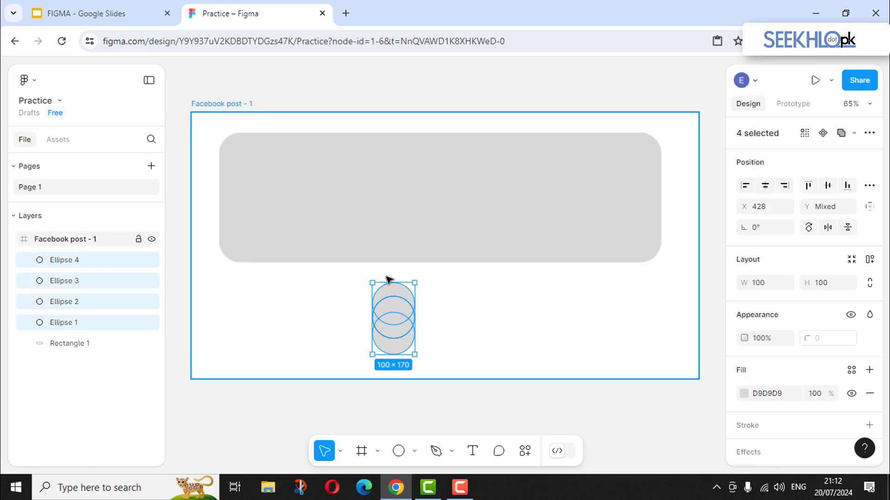
key("ctrl+z")
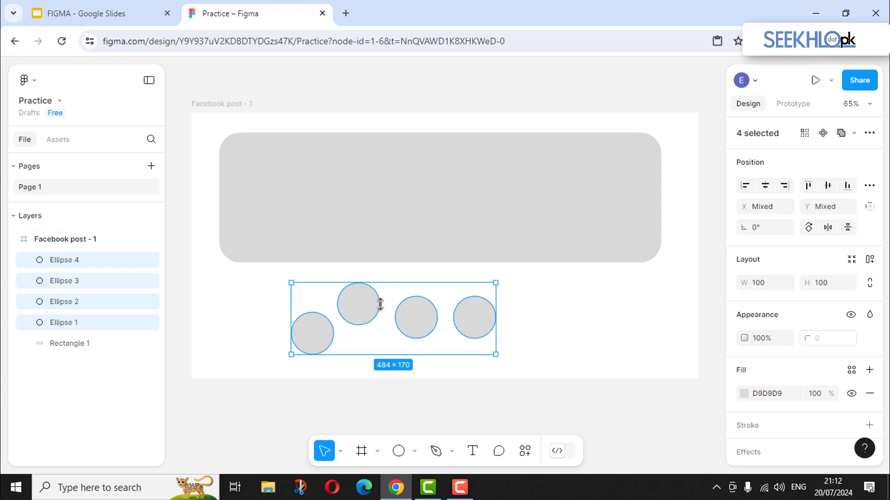
left_click(828, 185)
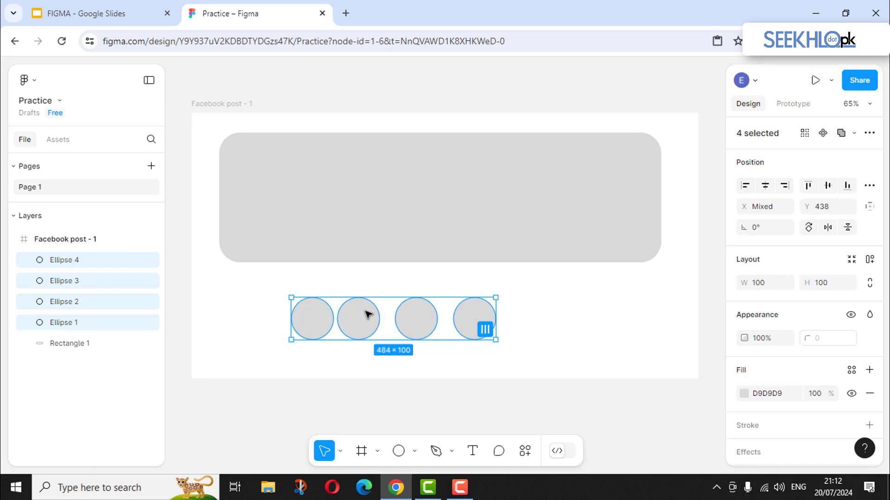
- Distribute the four circles' horizontal spacing evenly and move the row to the frame's horizontal centre at about Y 441
left_click(869, 186)
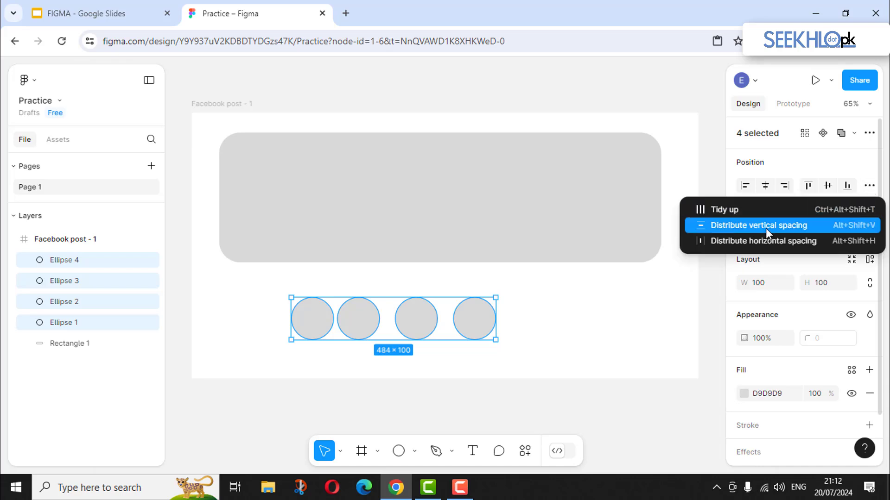
left_click(745, 238)
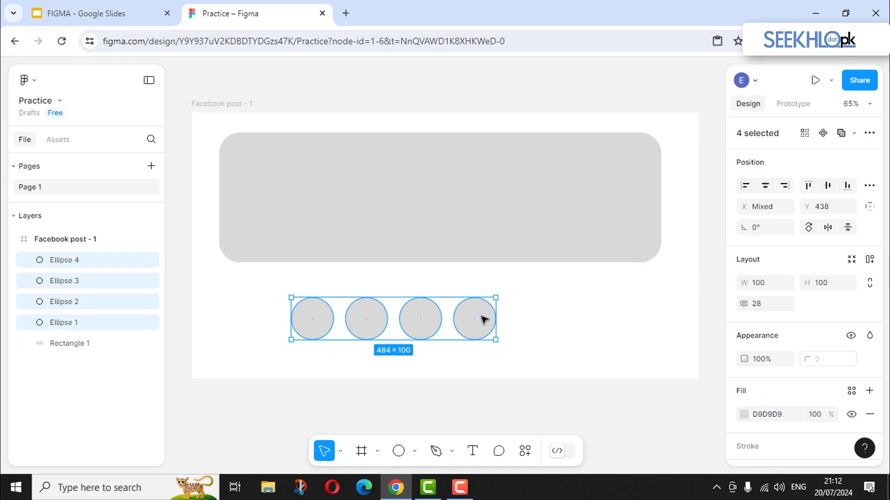
left_click_drag(476, 318, 494, 319)
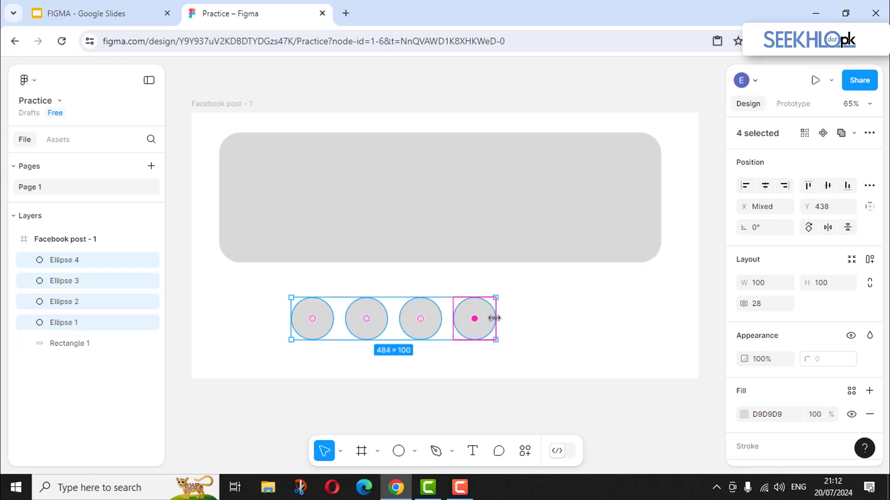
left_click_drag(482, 312, 543, 308)
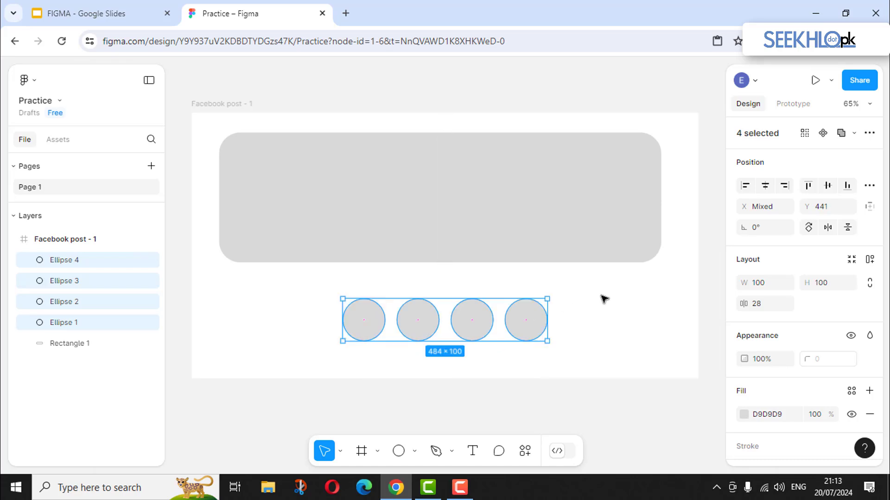
left_click(604, 297)
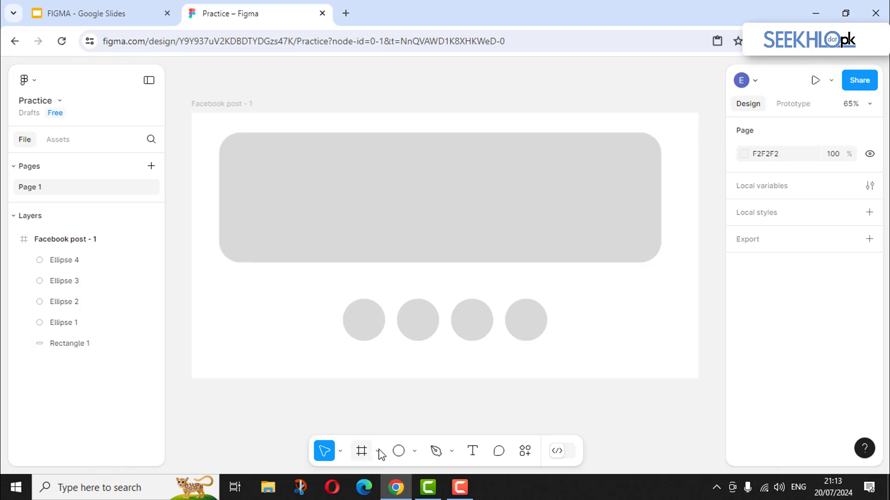
left_click(413, 451)
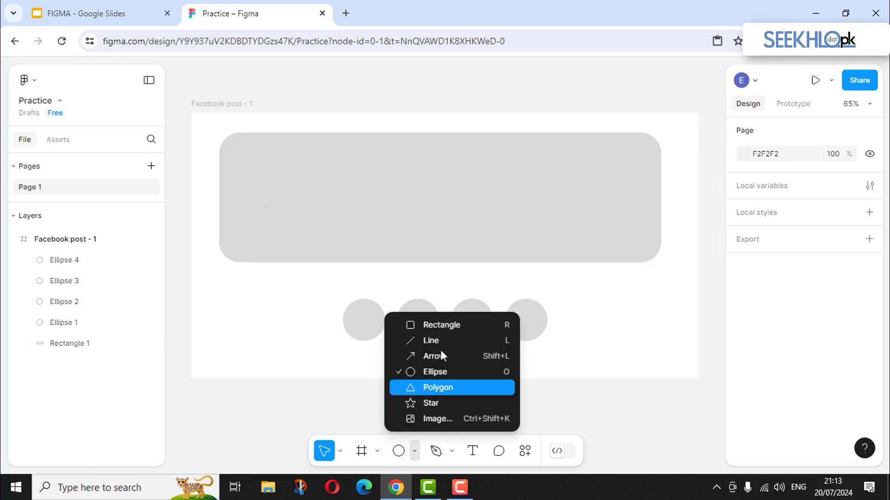
left_click(306, 343)
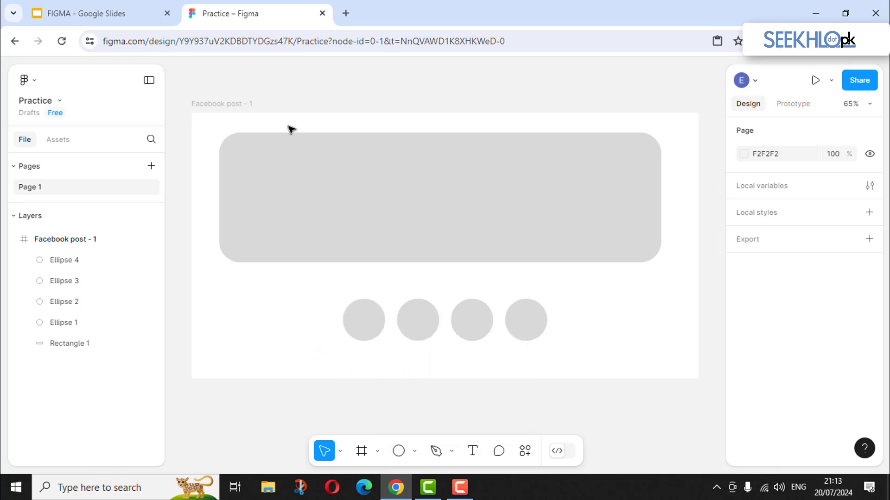
- Search Google for "nature images" in a new browser tab
left_click(345, 13)
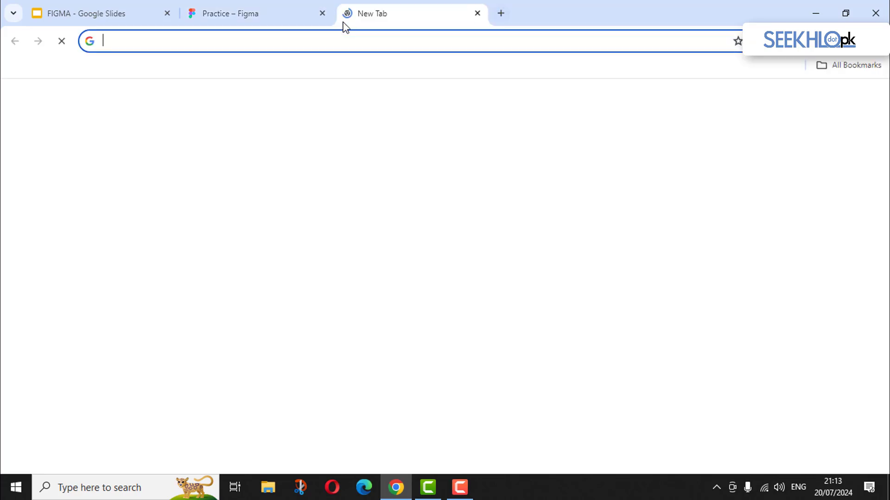
left_click(315, 40)
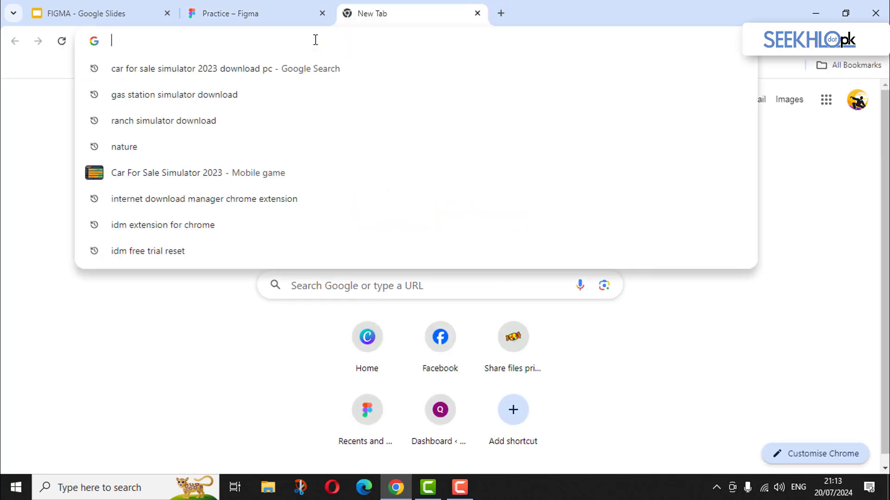
left_click(254, 354)
left_click(234, 50)
type("n")
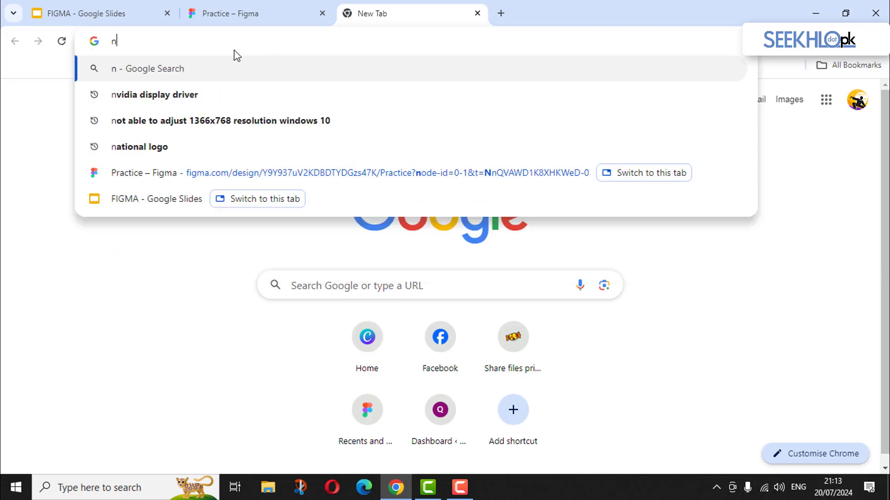
type("ature ima")
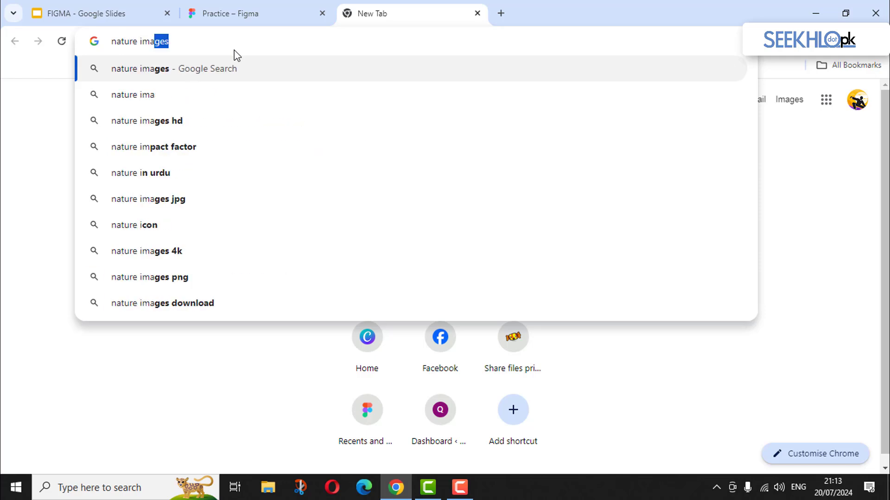
key("Return")
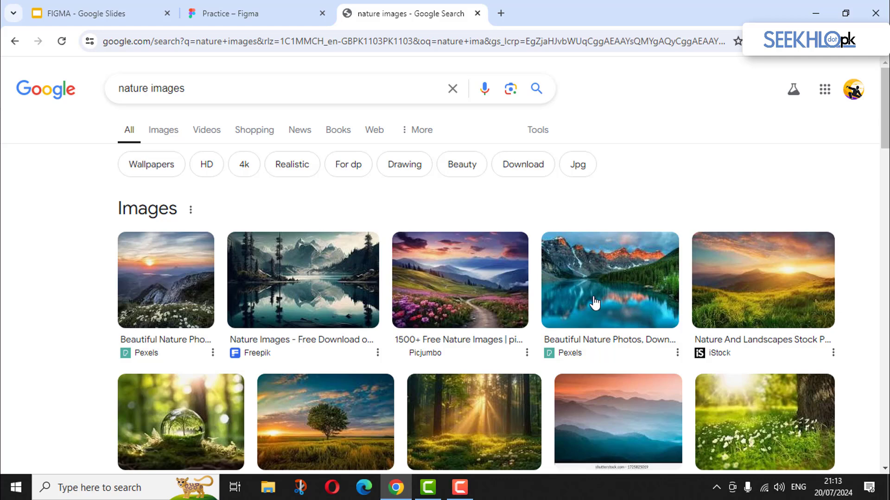
- Preview the Freepik picture of a lone tree at sunset and copy the image
left_click(374, 405)
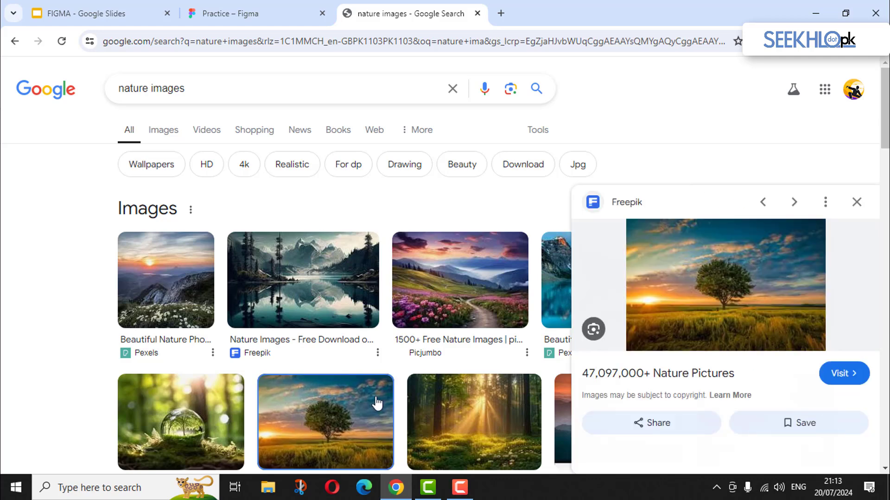
right_click(693, 267)
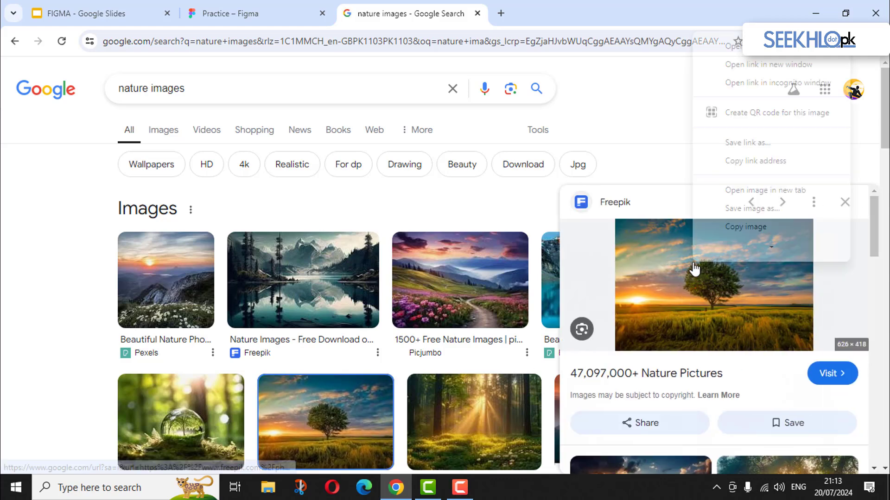
left_click(748, 230)
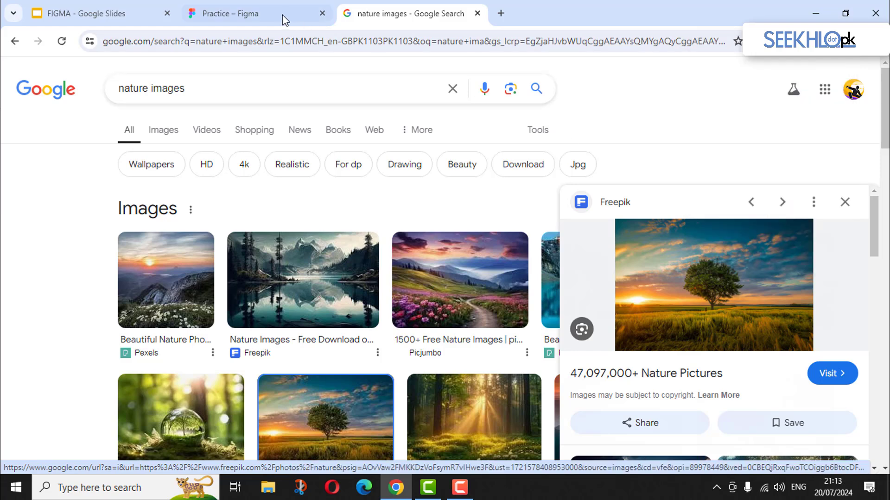
right_click(674, 285)
left_click(718, 229)
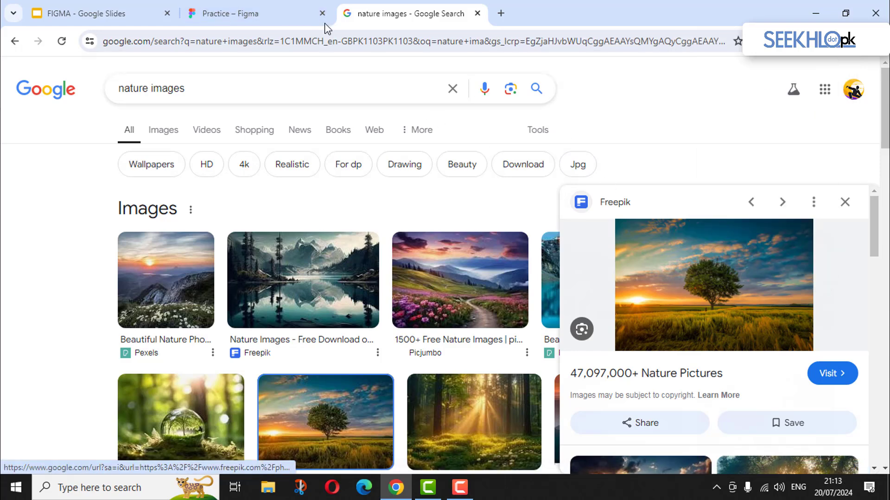
- Return to the Practice file in Figma, paste the tree image into the frame and move it to about X 131, Y 106
left_click(284, 10)
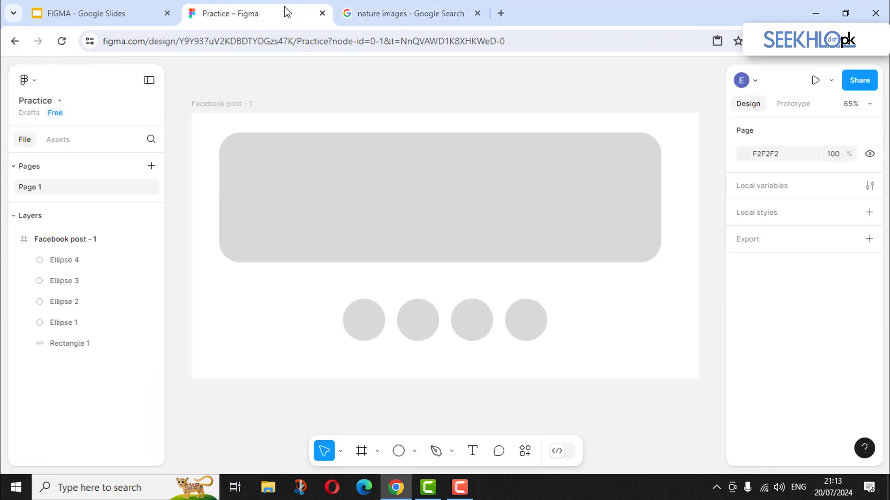
right_click(247, 293)
left_click(268, 125)
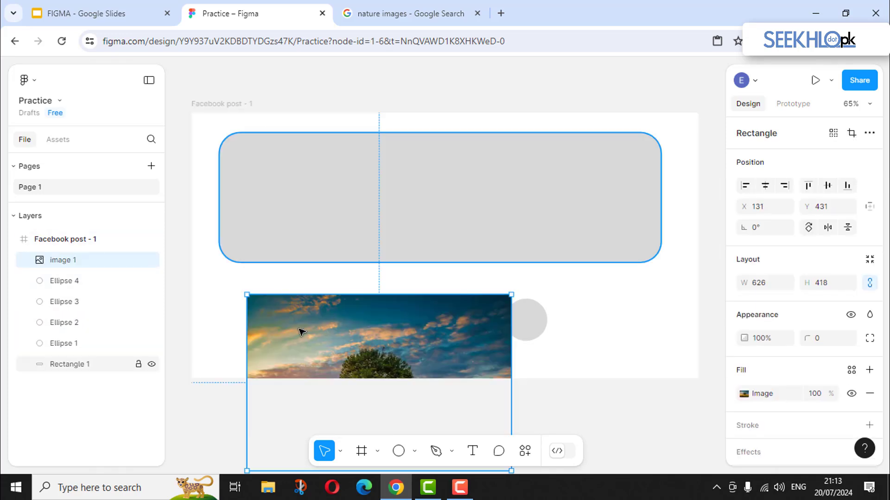
left_click_drag(290, 308, 297, 197)
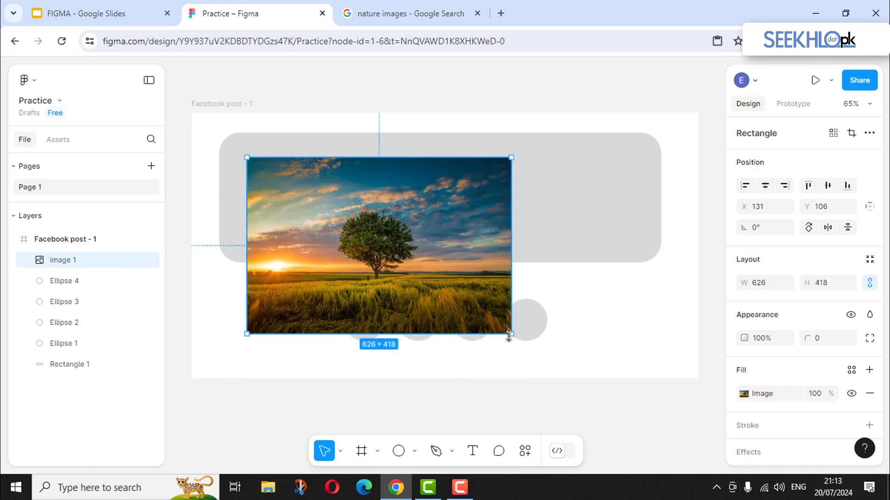
- Scale the tree image down to about 355 × 244 and position it at about X 115, Y 79 inside the rounded rectangle
left_click_drag(462, 300, 393, 256)
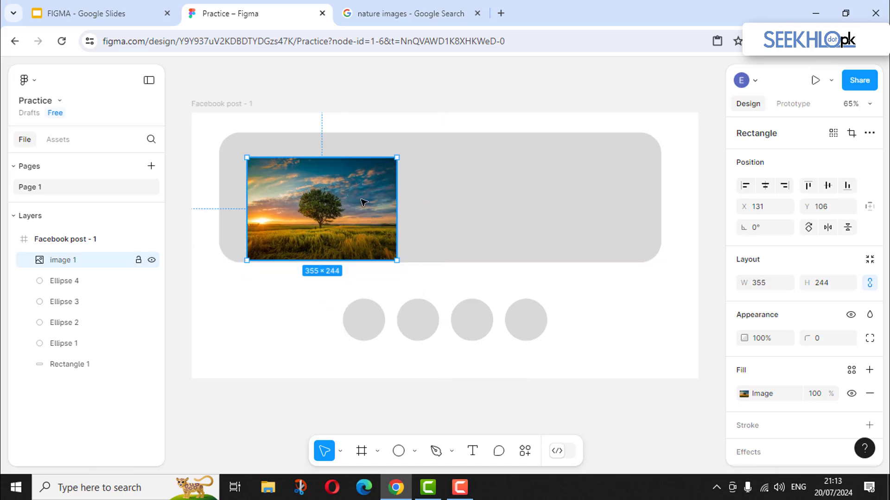
left_click_drag(368, 224, 364, 210)
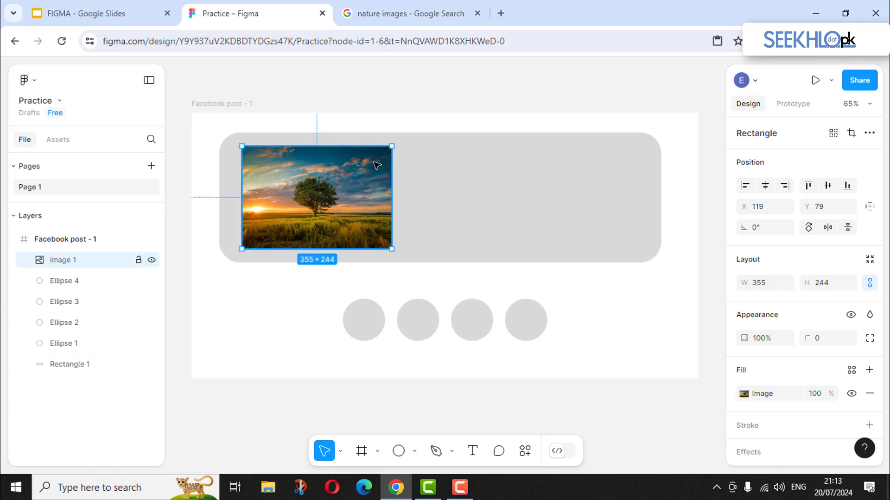
left_click_drag(384, 162, 376, 167)
left_click_drag(349, 204, 382, 208)
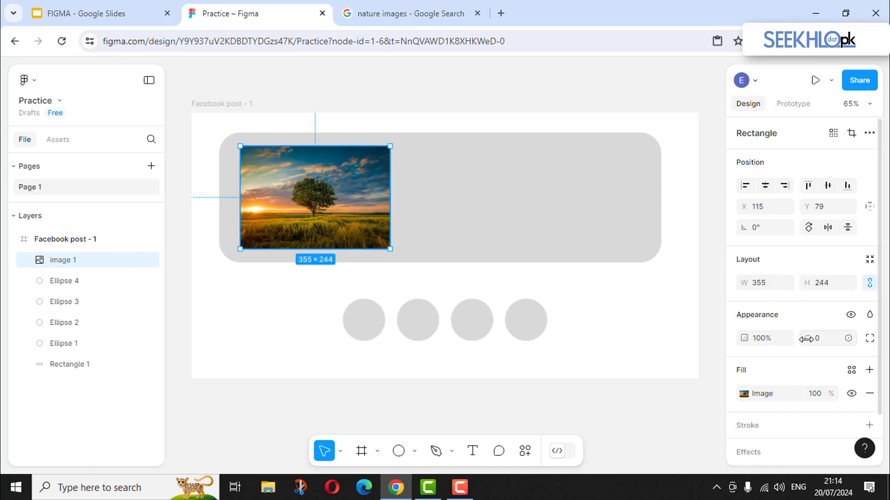
- Set the tree image's corner radius to 25
left_click(824, 343)
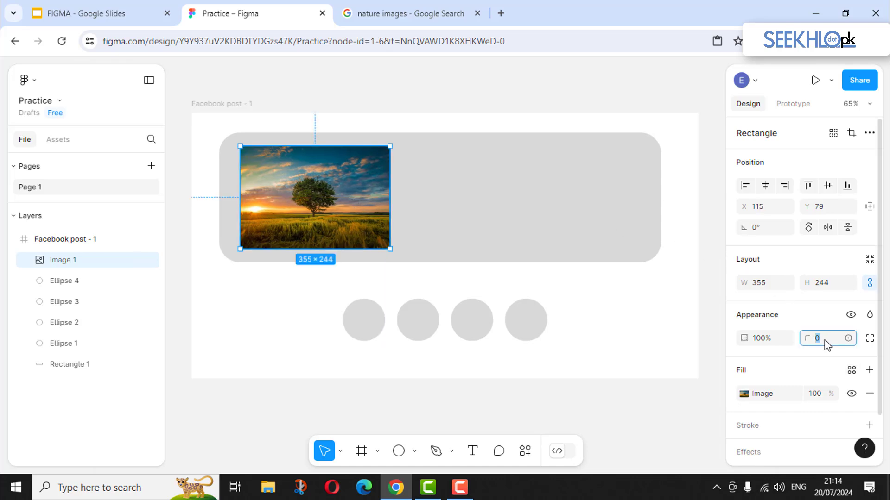
type("25")
key("Return")
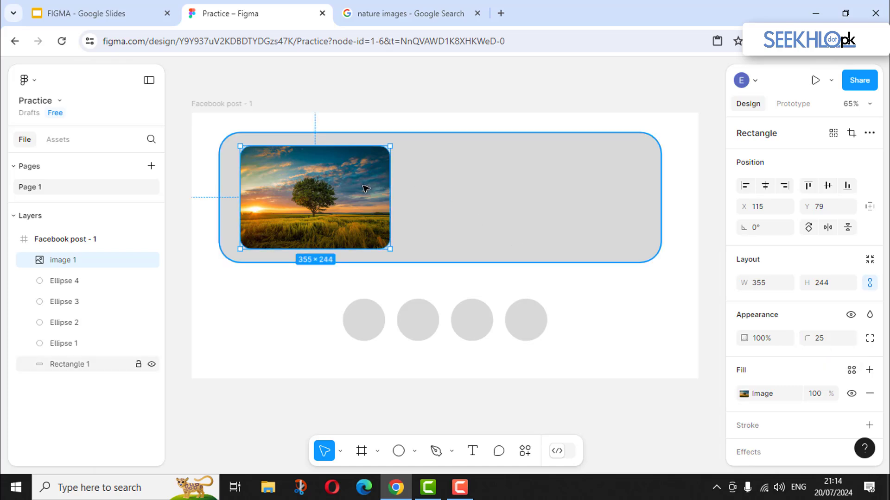
- Add the text "THIS IS NATURE WALLPAPER" beside the tree image at about X 577, Y 116
left_click(495, 208)
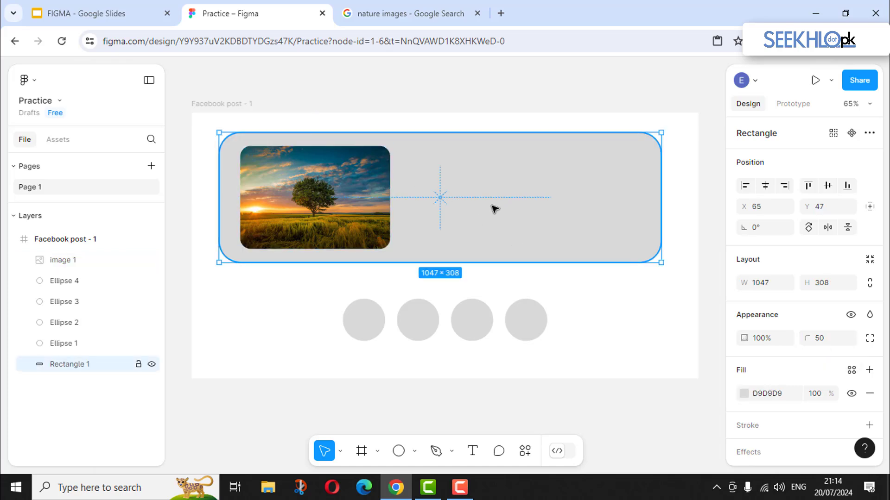
left_click(471, 454)
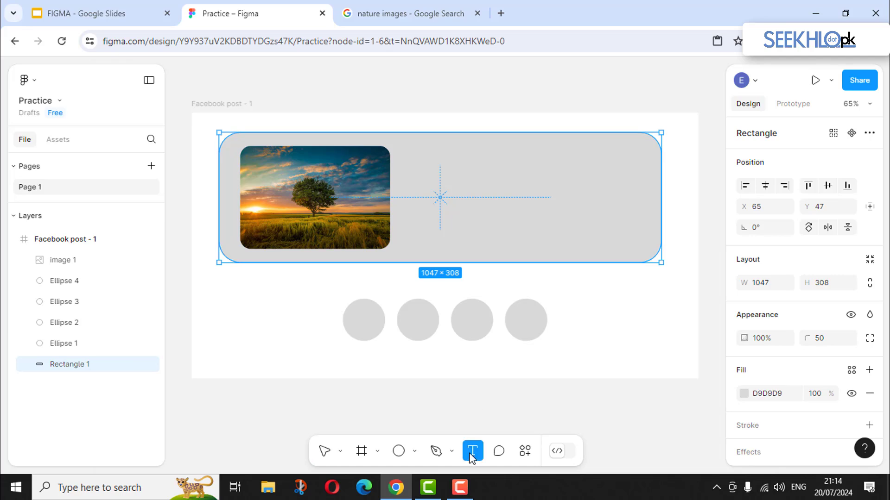
left_click(435, 162)
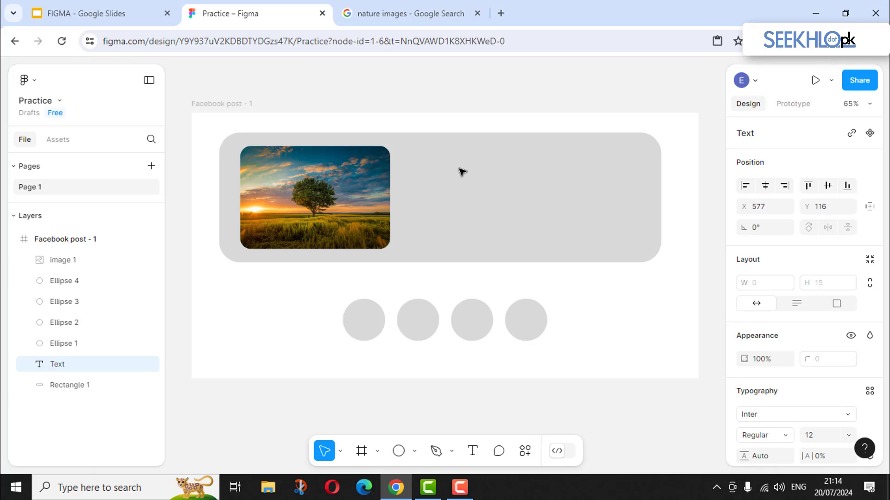
type("THIS IS NATURE")
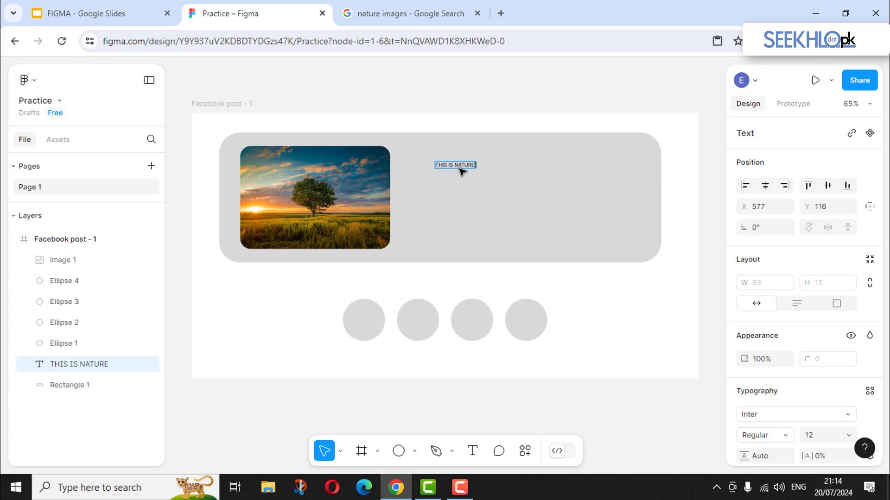
type("WALLPAPER")
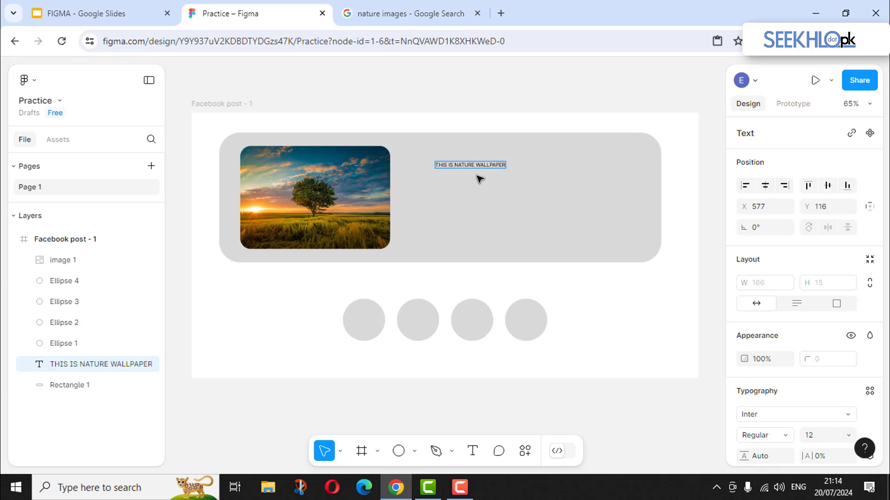
key("Escape")
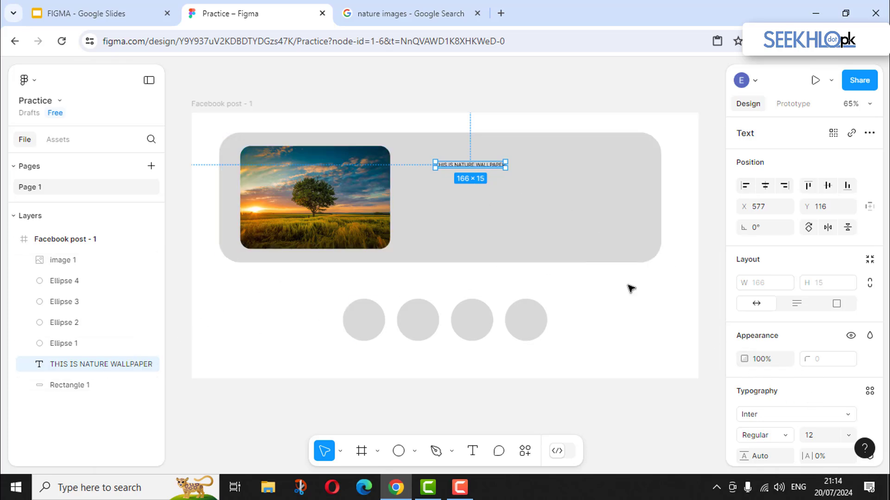
- Set the wallpaper text's font to Inria Sans with Bold weight
scroll(765, 338, "down", 3)
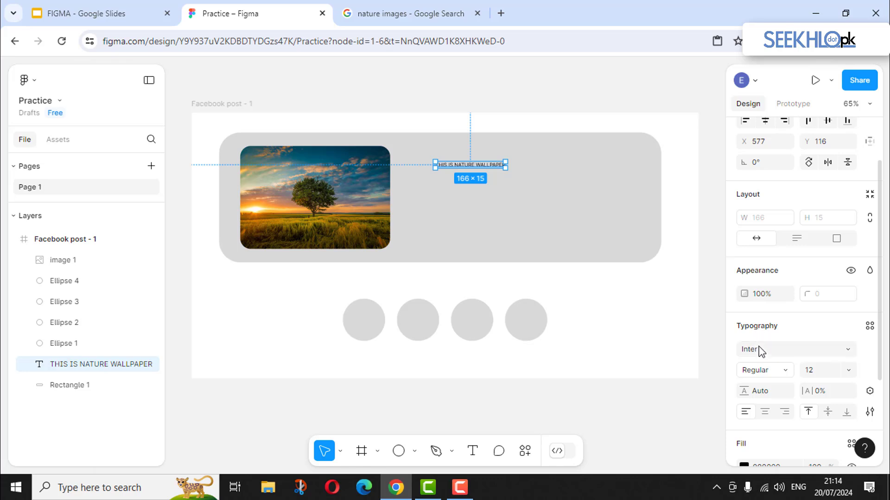
left_click(777, 349)
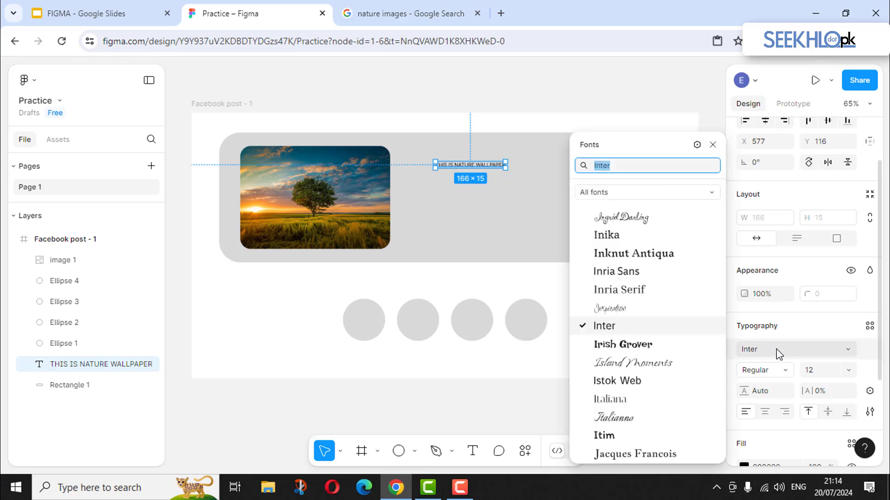
left_click(626, 277)
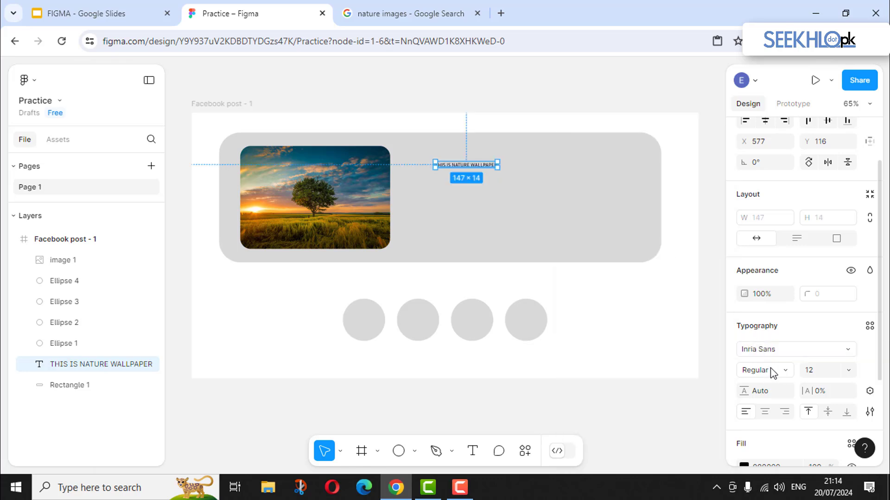
left_click(770, 370)
left_click(771, 373)
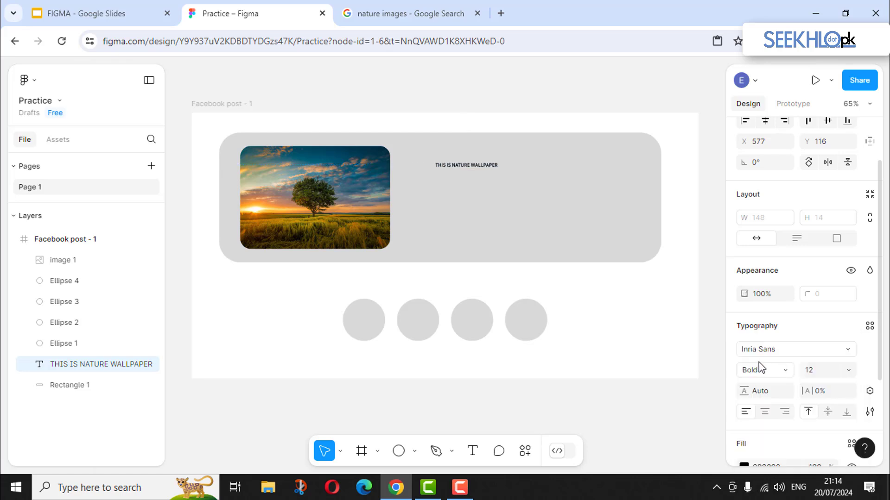
- Set the wallpaper text's size to 41 and move it to about X 517, Y 90
left_click(845, 372)
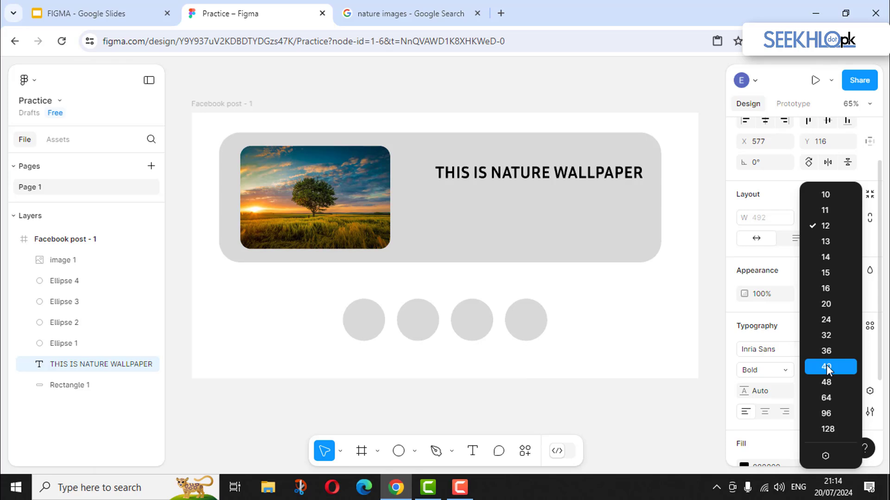
left_click(827, 366)
left_click(818, 374)
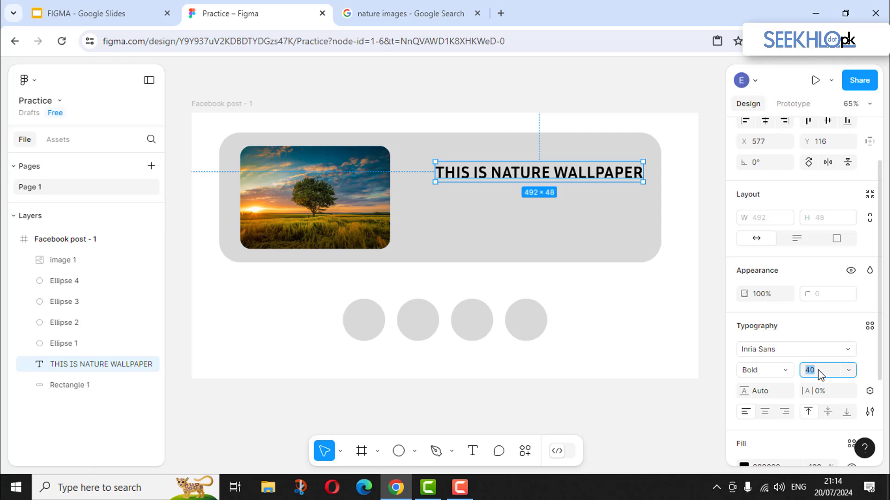
key("Up")
key("Up")
key("Down")
key("Down")
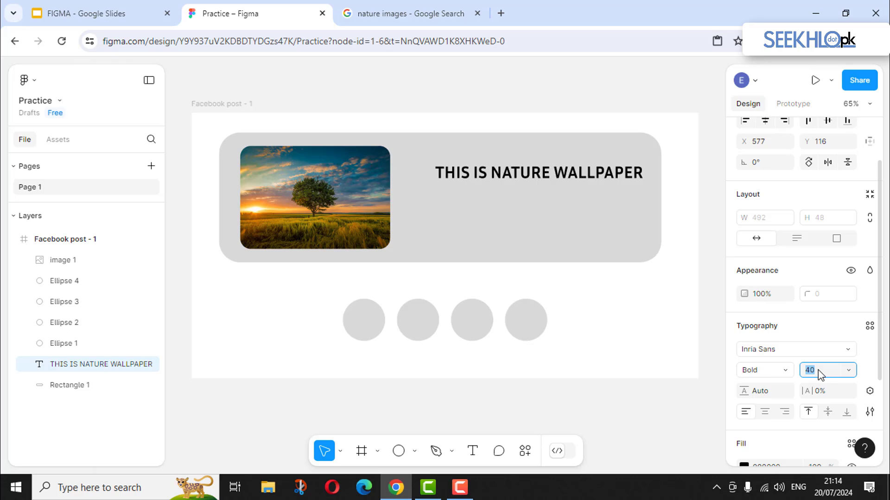
key("Up")
left_click_drag(558, 174, 551, 164)
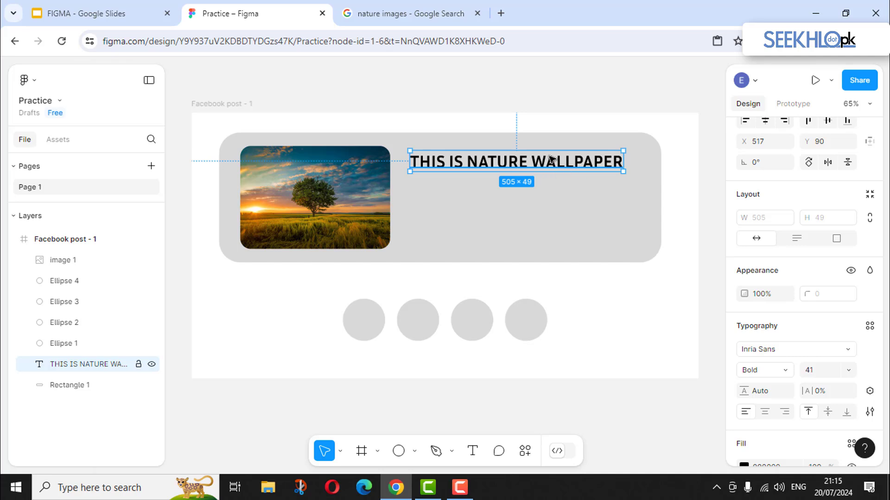
- Duplicate the text line five times, spacing the copies 40 px apart straight down to Y 290
key("ctrl+d")
key("shift+Down")
key("shift+Down")
key("shift+Down")
key("shift+Down")
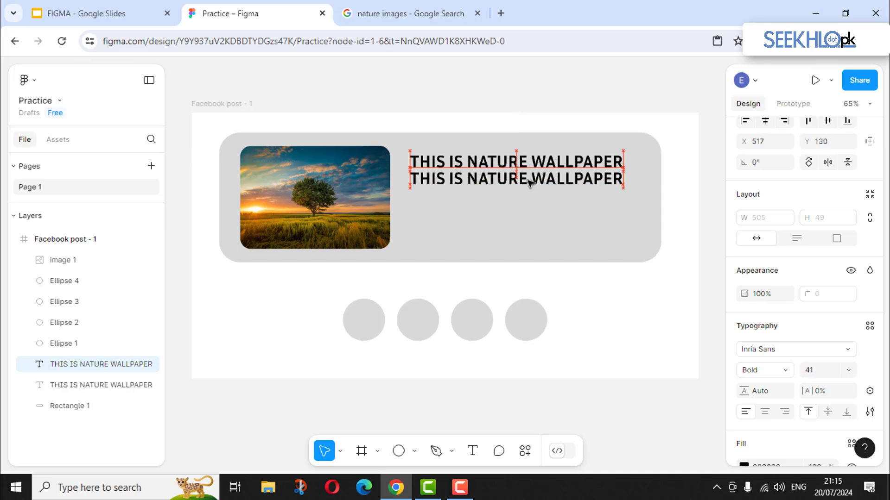
key("ctrl+d")
key("ctrl+d")
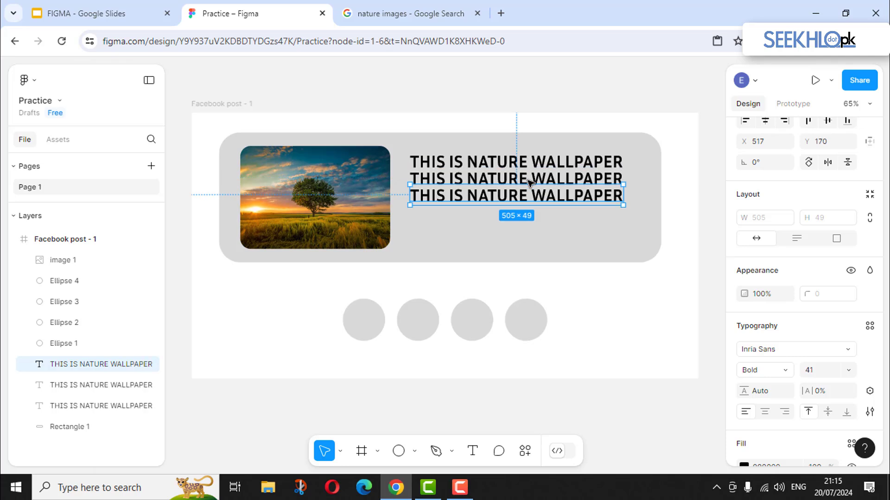
key("ctrl+d")
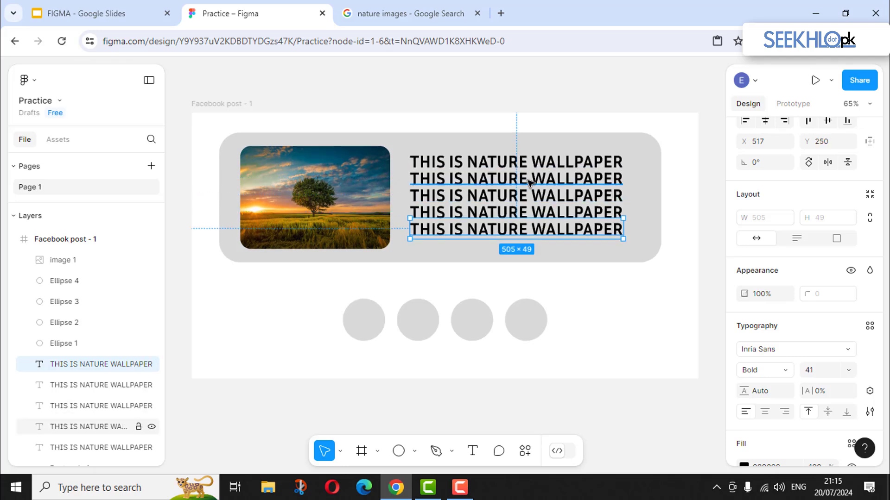
key("ctrl+d")
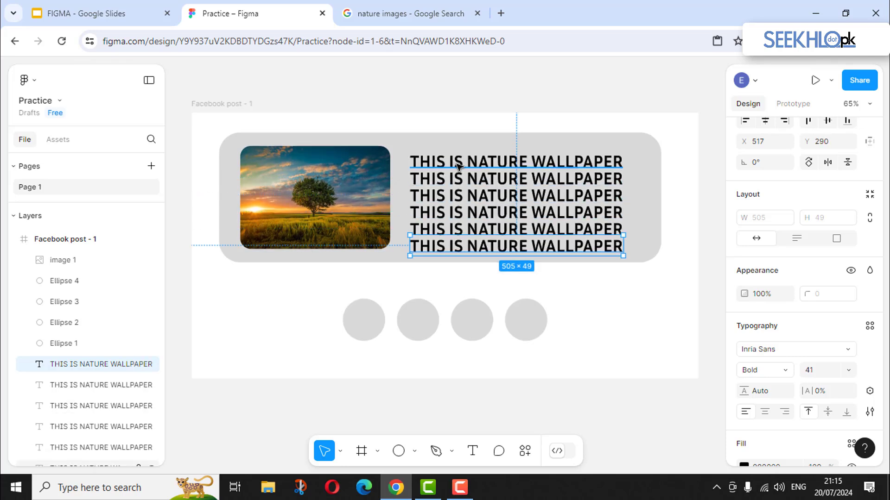
- Select all six wallpaper text lines and move them up together to about Y 74
left_click(68, 384, "shift")
left_click(68, 406, "shift")
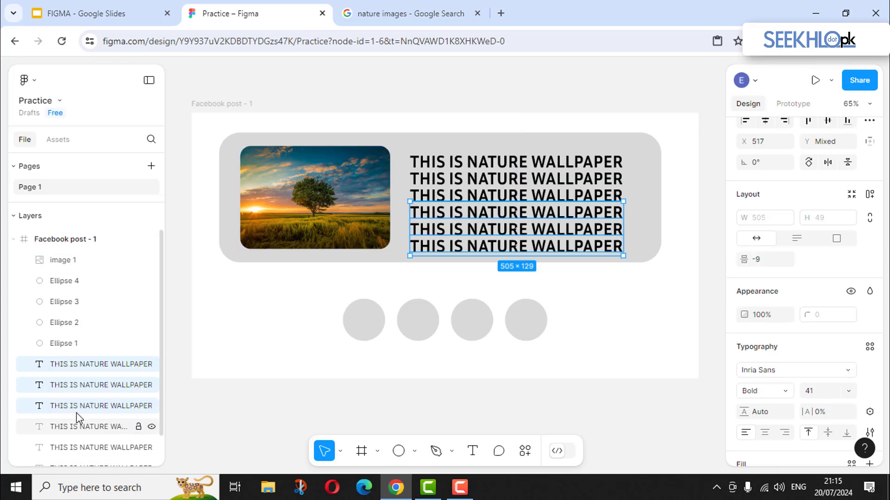
scroll(76, 414, "down", 1)
left_click(74, 413, "shift")
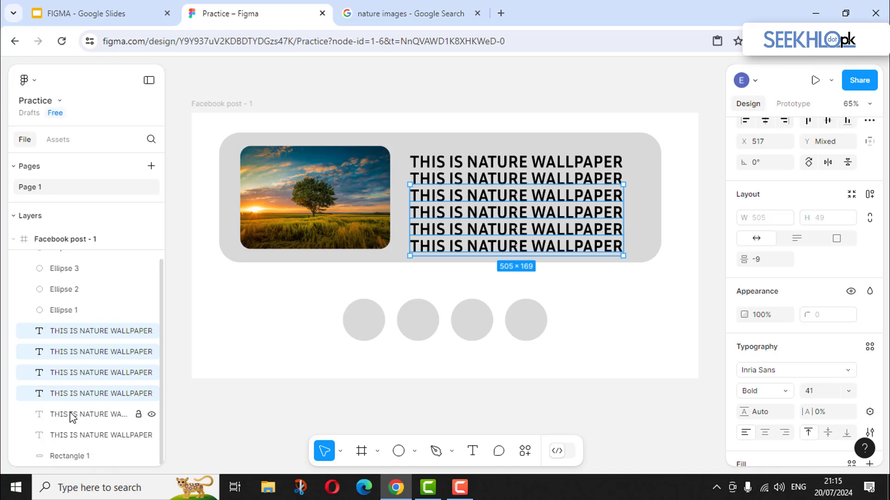
left_click(72, 416, "shift")
left_click(68, 436, "shift")
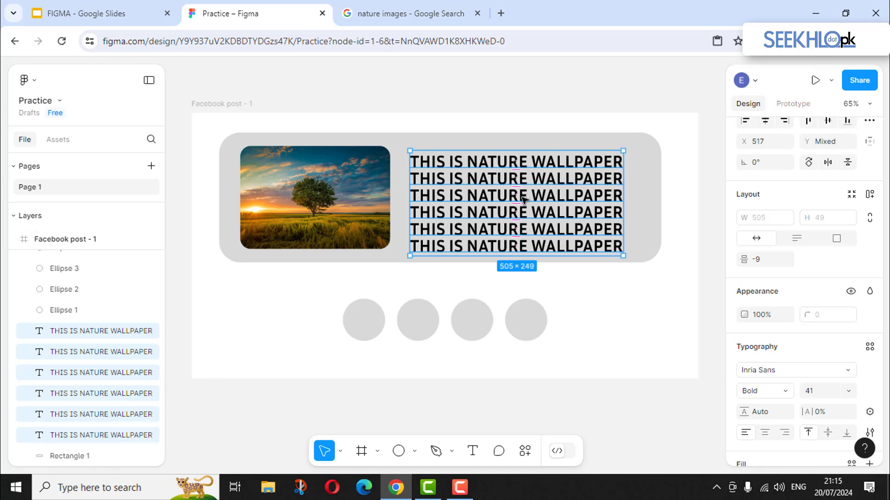
left_click_drag(524, 195, 524, 189)
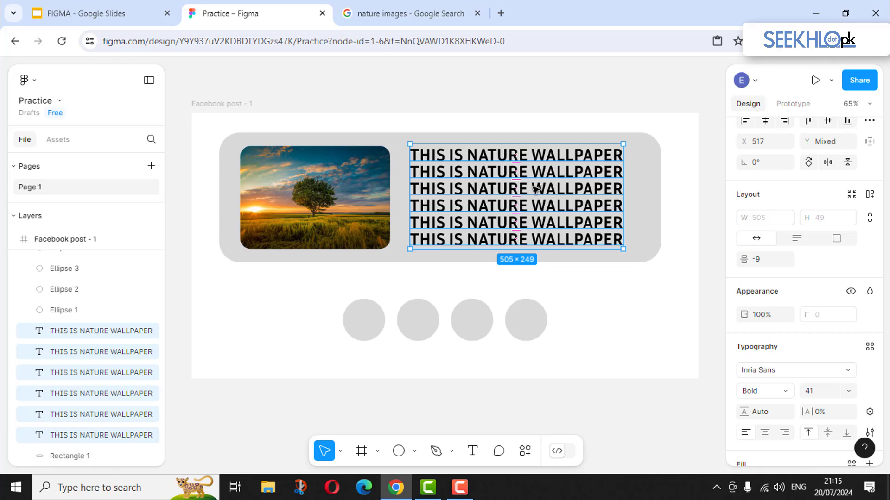
- Group the six text lines and check the group's contents in the layer list
right_click(484, 184)
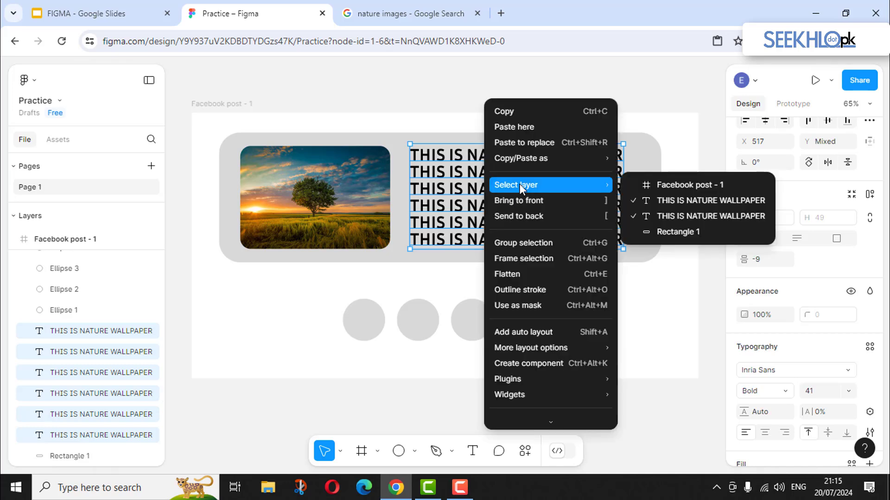
left_click(524, 242)
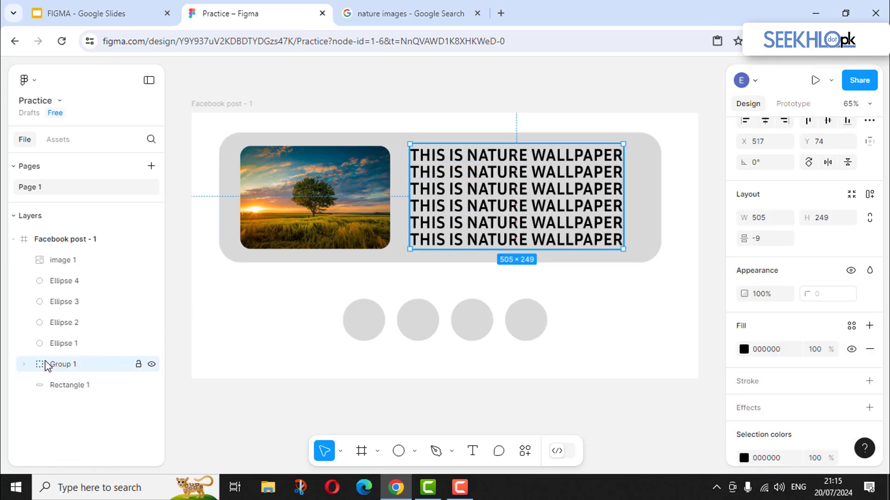
left_click(23, 364)
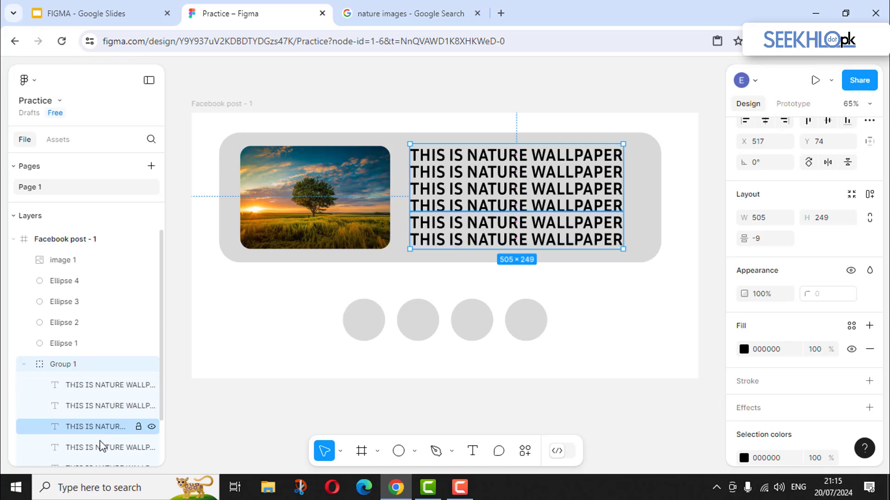
left_click(33, 366)
left_click(23, 364)
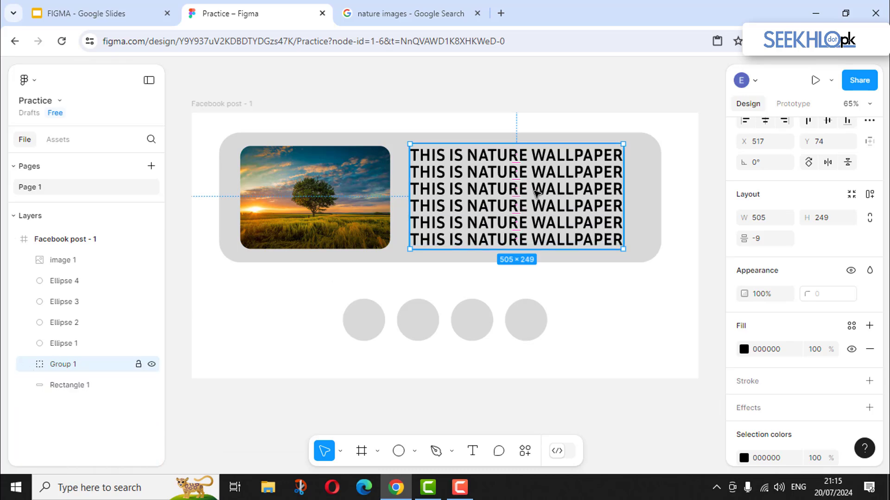
- Move the text group to about X 528, Y 77 inside the rounded rectangle
mouse_move(554, 198)
left_mouse_down()
mouse_move(568, 203)
mouse_move(531, 189)
mouse_move(541, 195)
left_mouse_up()
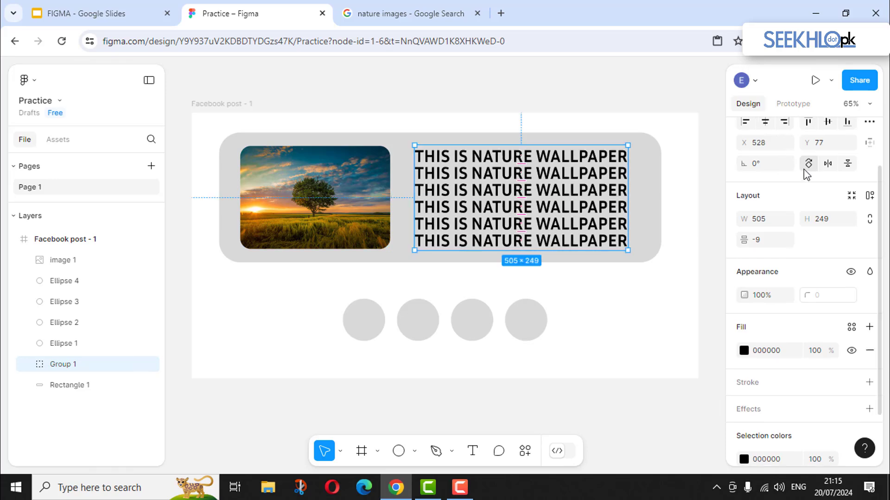
scroll(803, 168, "up", 2)
scroll(699, 195, "up", 1)
- Select the rounded rectangle and the wallpaper text group, and align their vertical centres
left_click(663, 153)
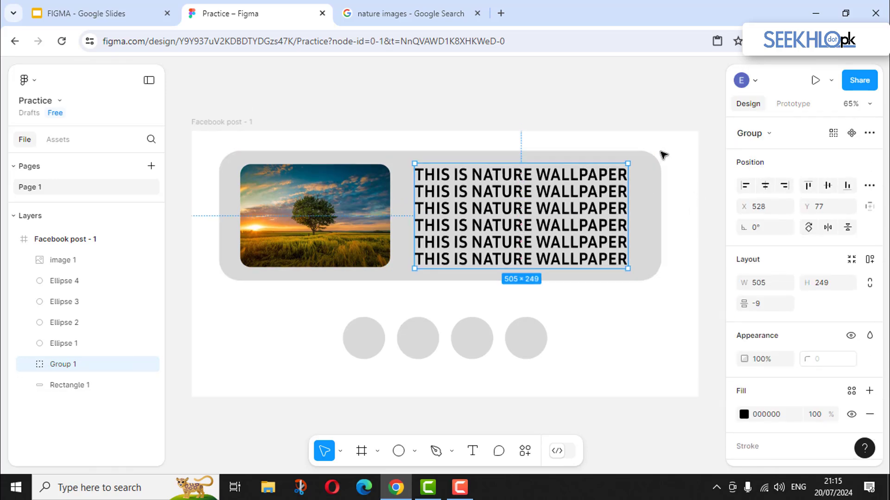
left_click(653, 177)
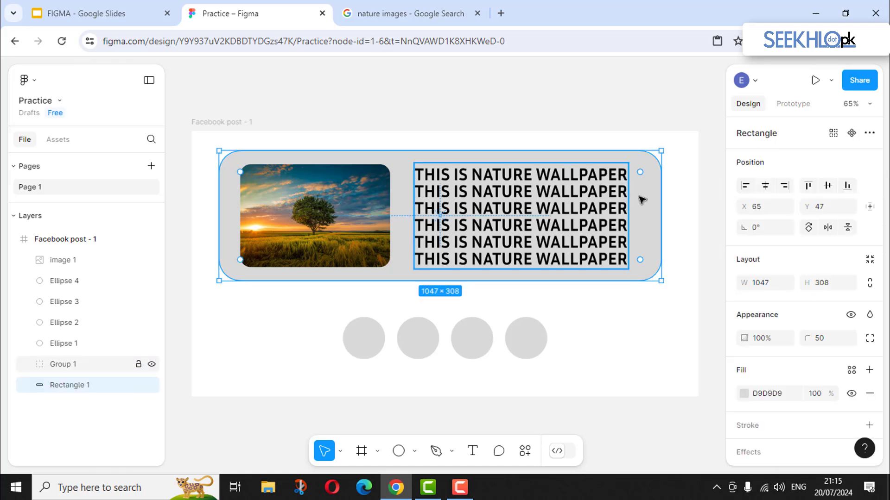
left_click(573, 190, "shift")
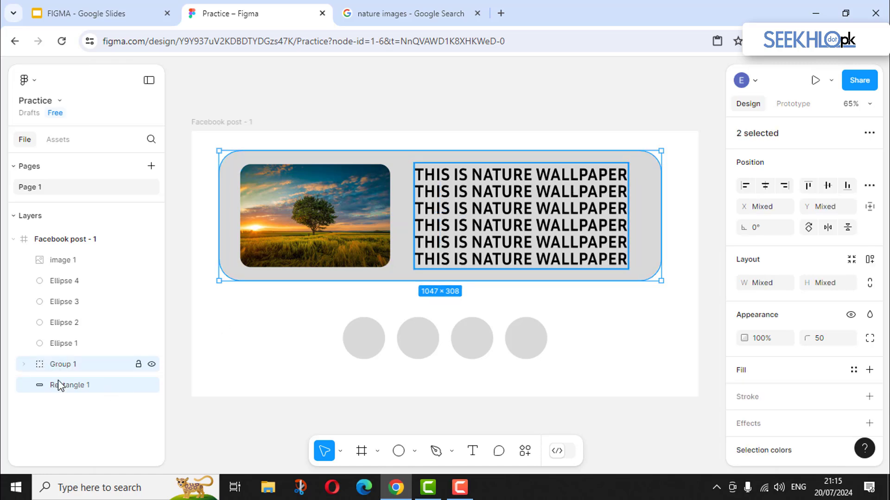
left_click(828, 187)
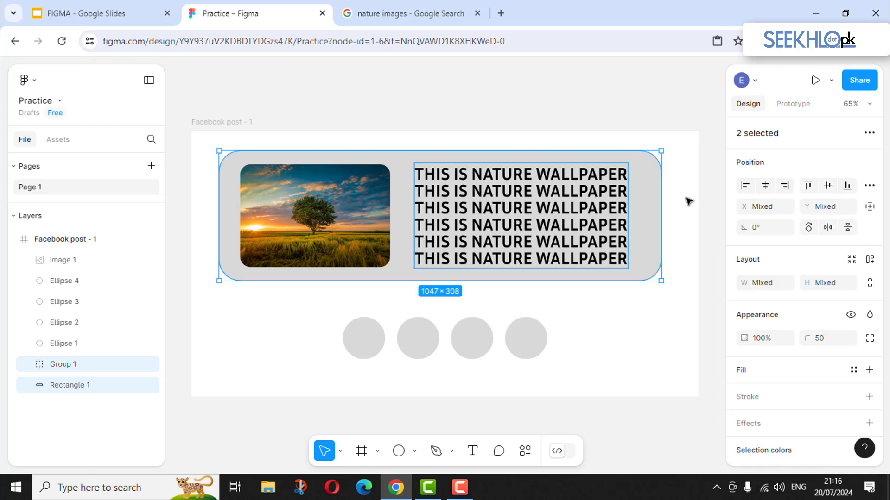
left_click(686, 214)
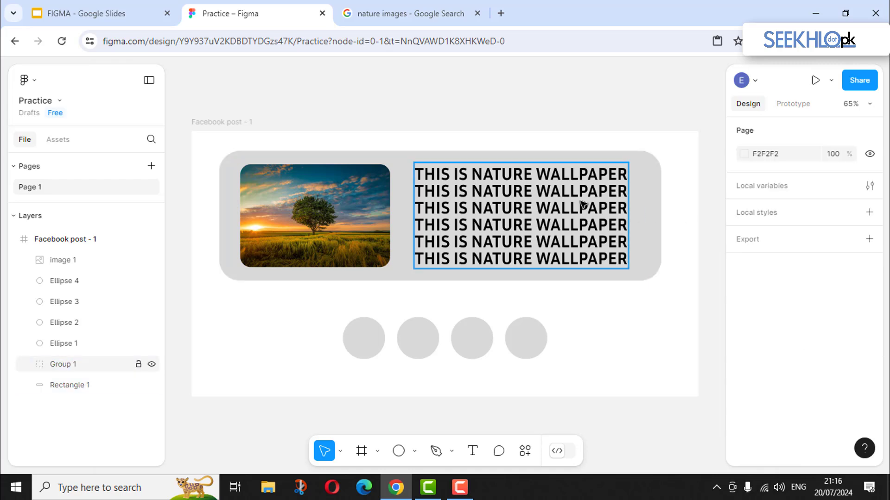
- Move the text group down to about X 564, Y 176, and realign it with the rounded rectangle on vertical centres
left_click(566, 207)
left_click_drag(579, 249, 595, 291)
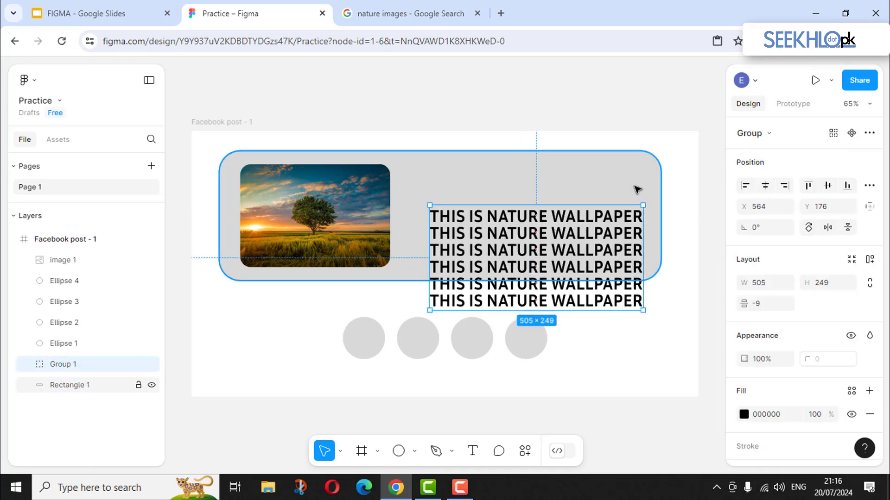
left_click(623, 167, "shift")
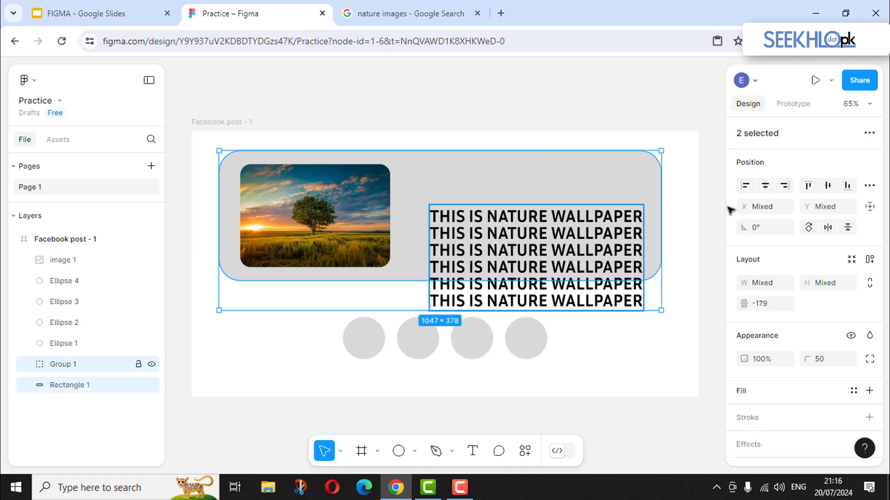
left_click(827, 186)
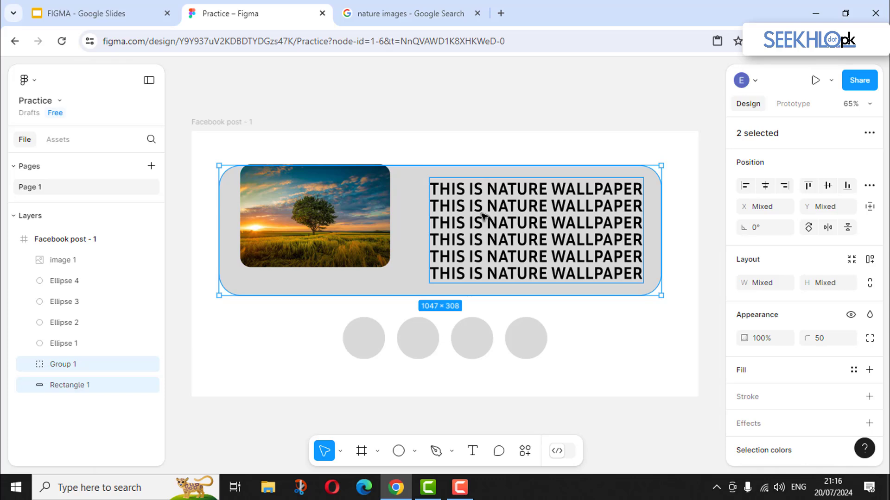
- Move the nature image down to about X 112, Y 118 so it sits inside the rounded rectangle
left_click(324, 215)
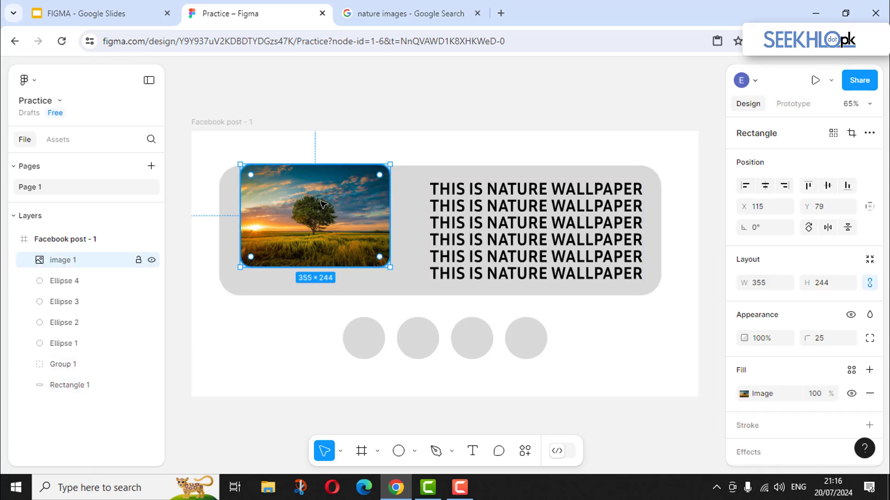
left_click_drag(325, 214, 322, 223)
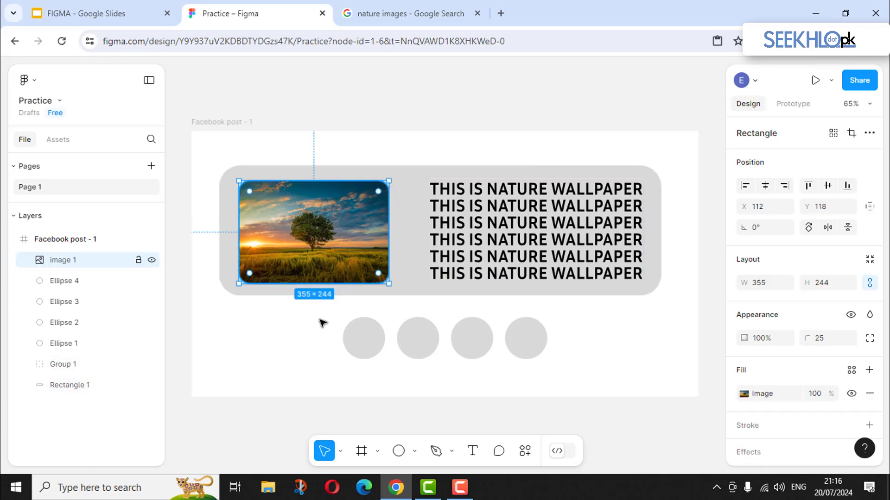
left_click(293, 339)
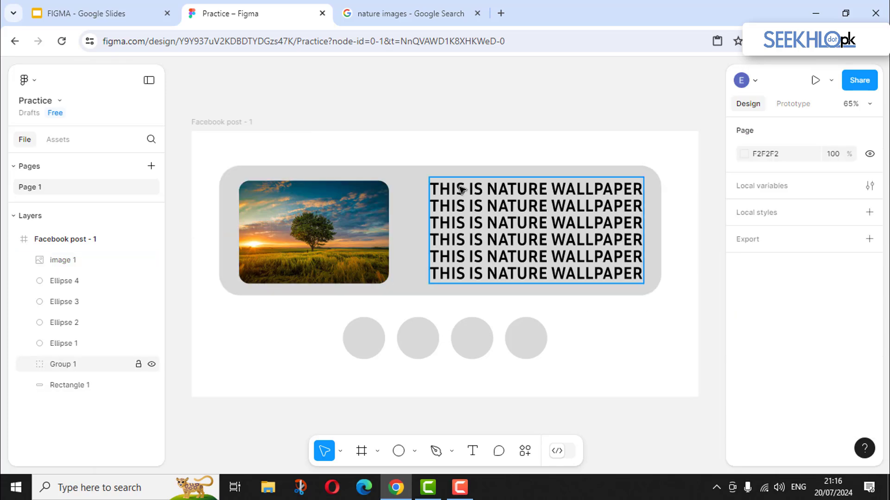
- Recolour the rounded rectangle's fill to dark grey 514B4B and change it to a linear gradient
left_click(408, 181)
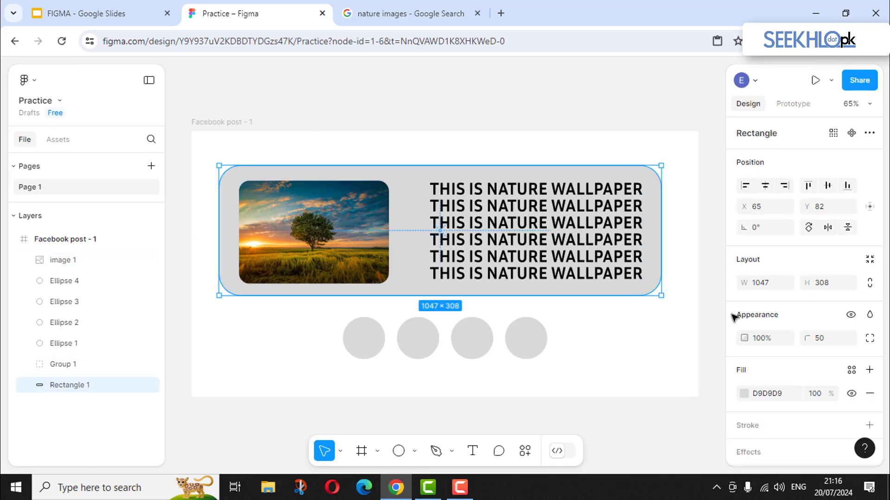
left_click(744, 394)
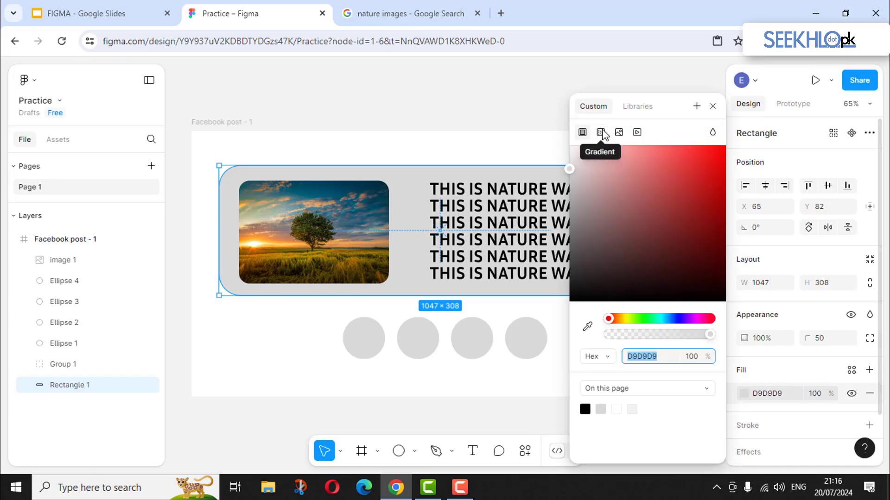
left_click_drag(585, 245, 580, 252)
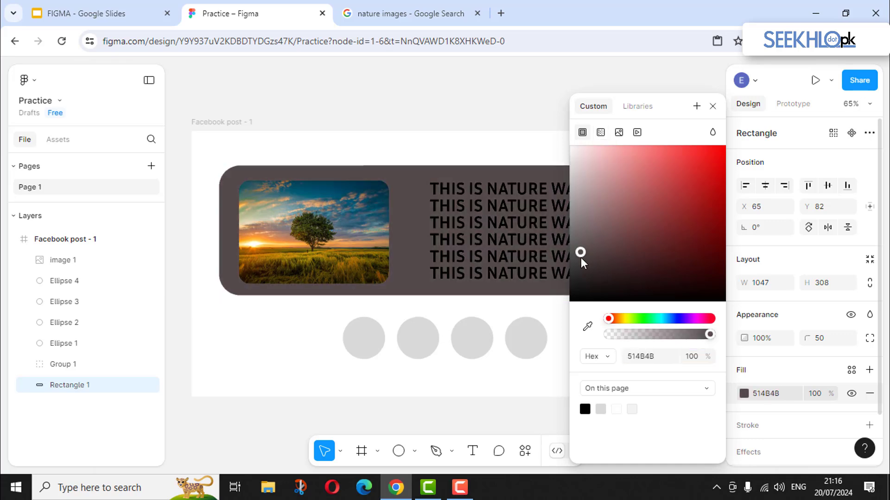
left_click(600, 134)
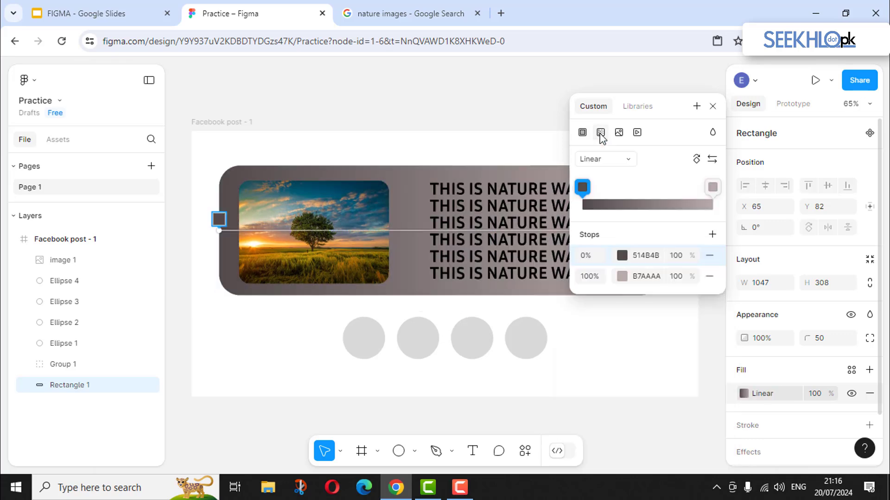
- Set the gradient's 0% stop to pale yellow FDF0B4, sampled from the sunset in the nature image
left_click(621, 258)
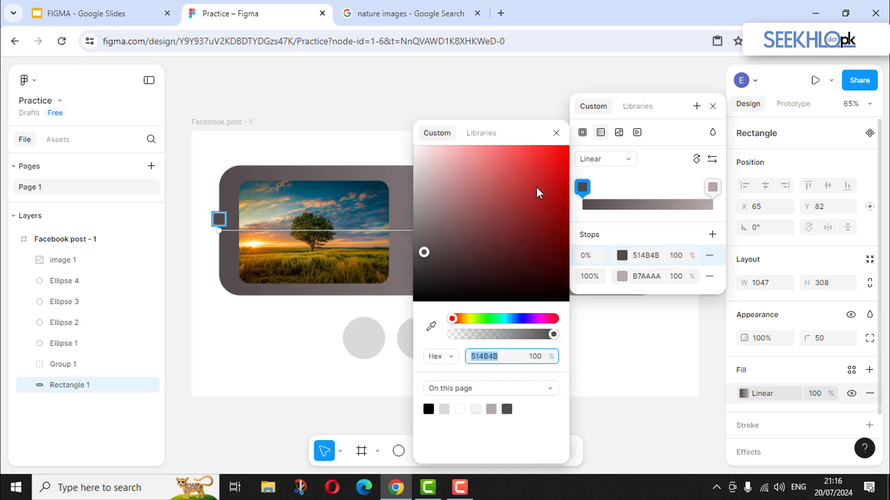
left_click(431, 328)
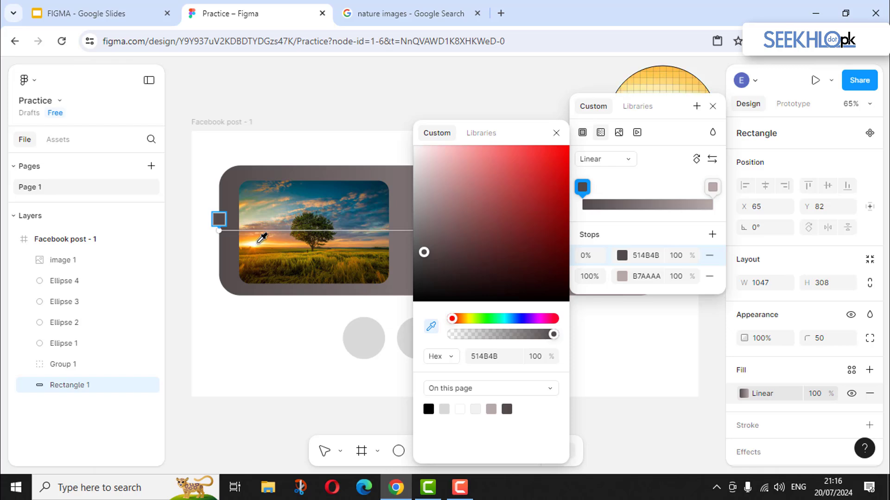
left_click(276, 244)
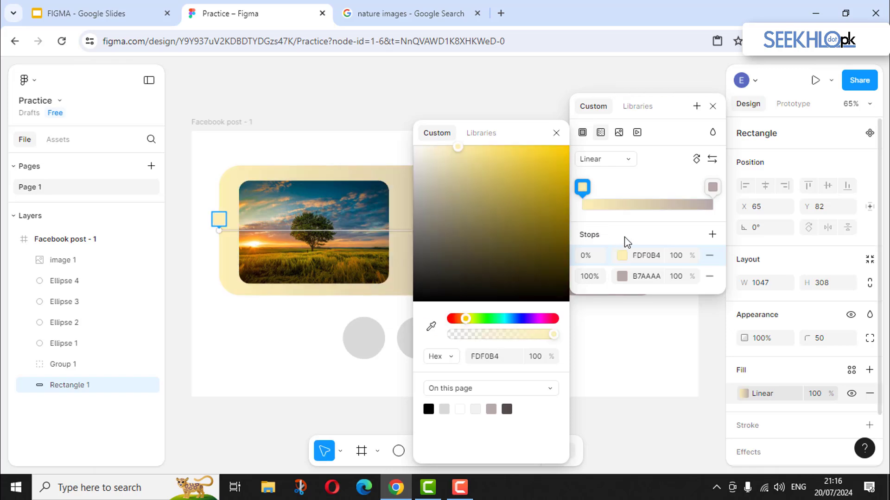
- Set the gradient's 100% stop to dark blue 003D56, sampled from the sky in the nature image
left_click(625, 281)
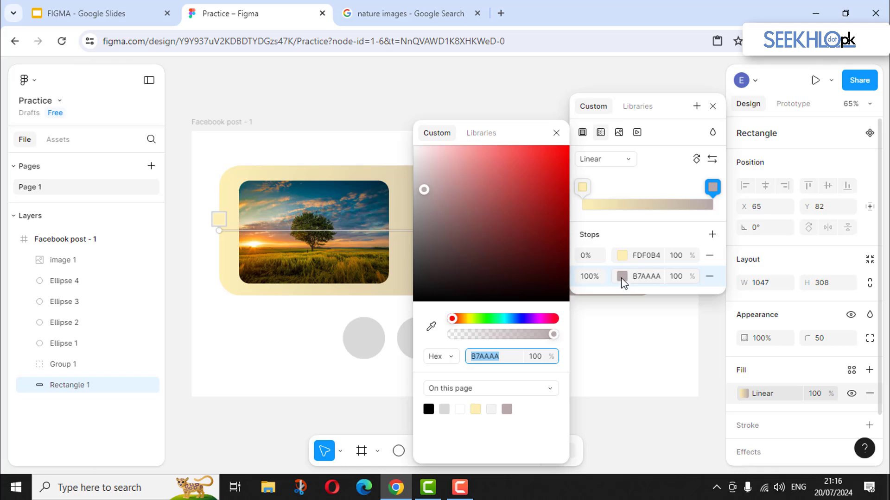
left_click(623, 279)
left_click(622, 277)
left_click(431, 326)
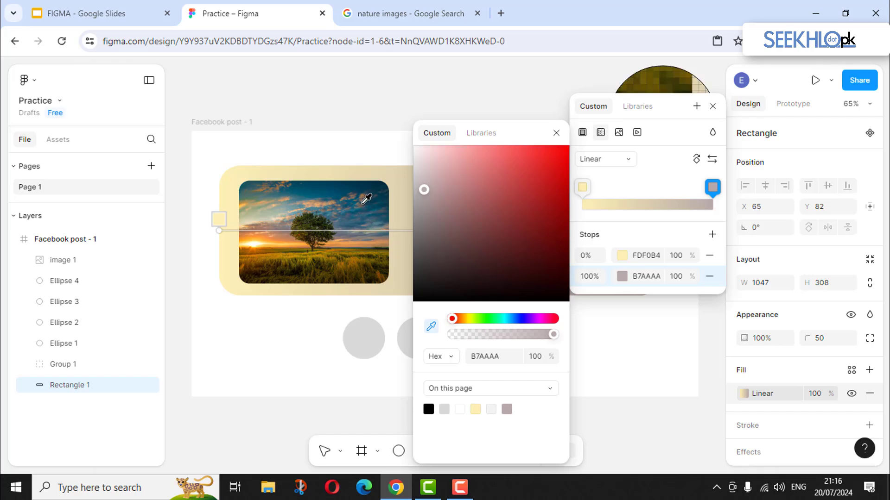
left_click(334, 186)
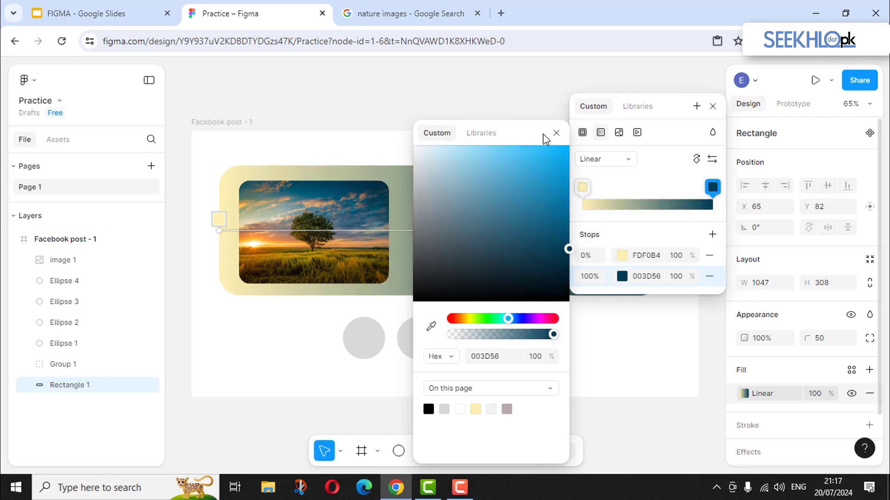
left_click(556, 134)
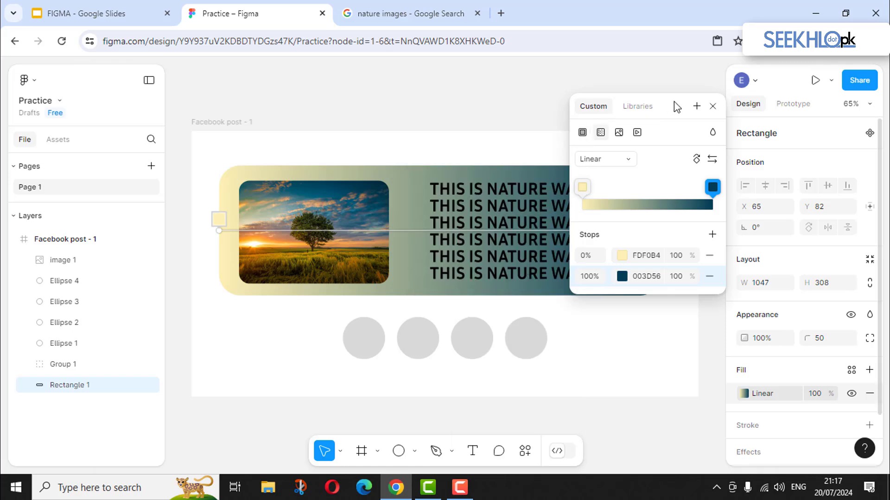
- Shift the rectangle's yellow gradient stop to about 24% and the dark blue stop to about 59%
left_click_drag(704, 111, 845, 120)
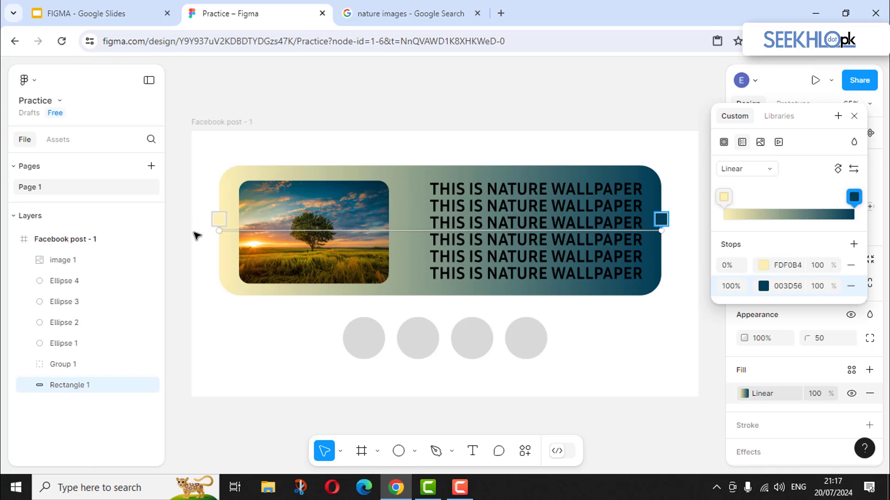
left_click_drag(222, 220, 336, 212)
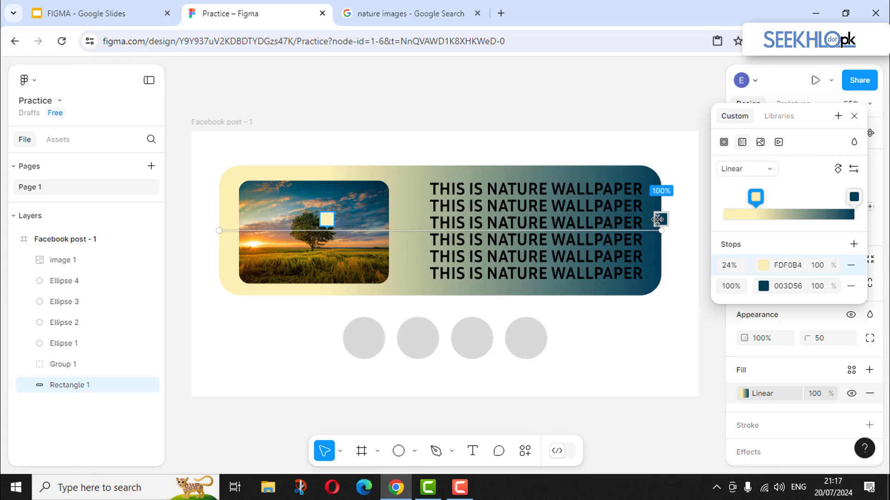
left_click(661, 219)
left_click_drag(631, 219, 480, 220)
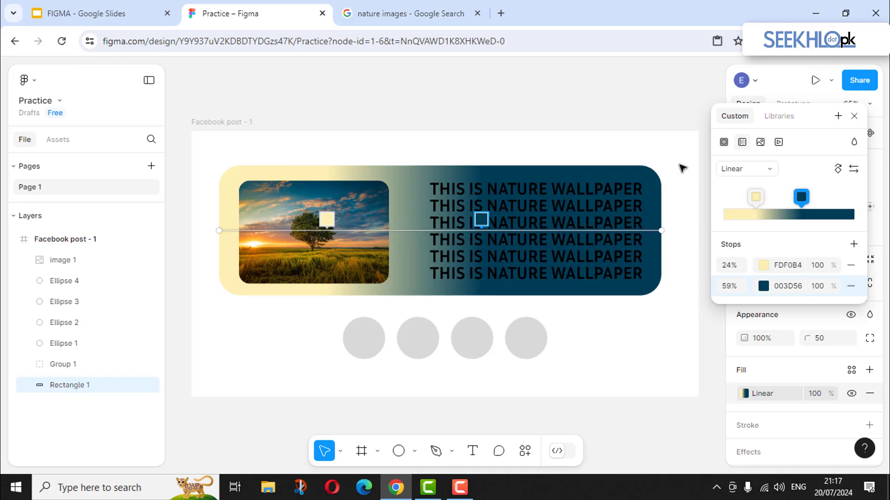
key("Escape")
- Change the wallpaper text group's fill to white FFFFFF
left_click(513, 228)
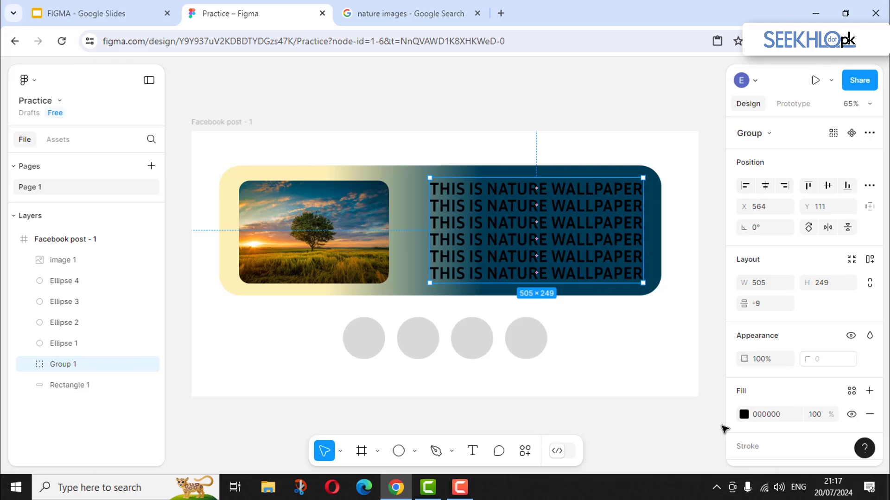
left_click(744, 415)
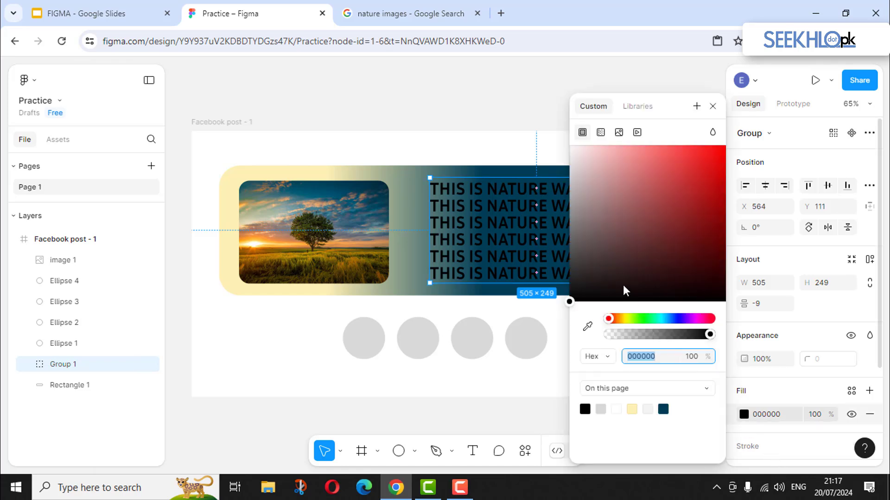
left_click_drag(569, 152, 550, 113)
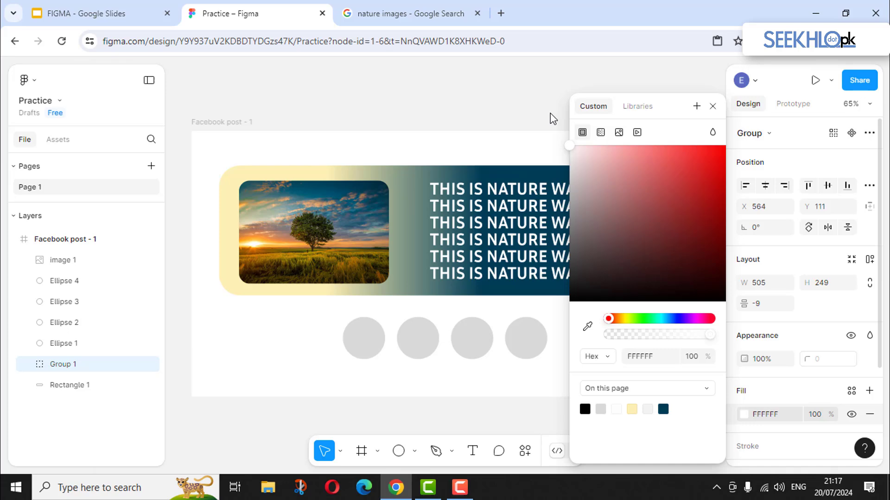
left_click(497, 97)
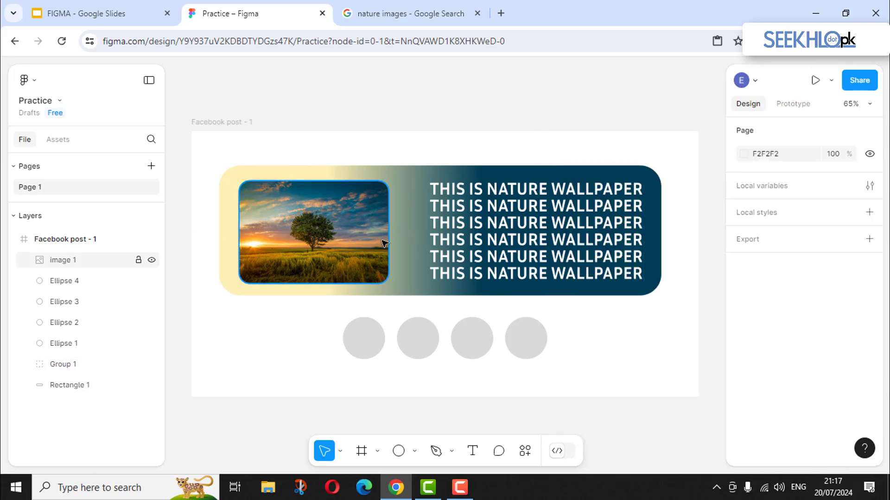
- Select all four circles below the rounded rectangle and change their fill to black
left_click_drag(326, 346, 562, 358)
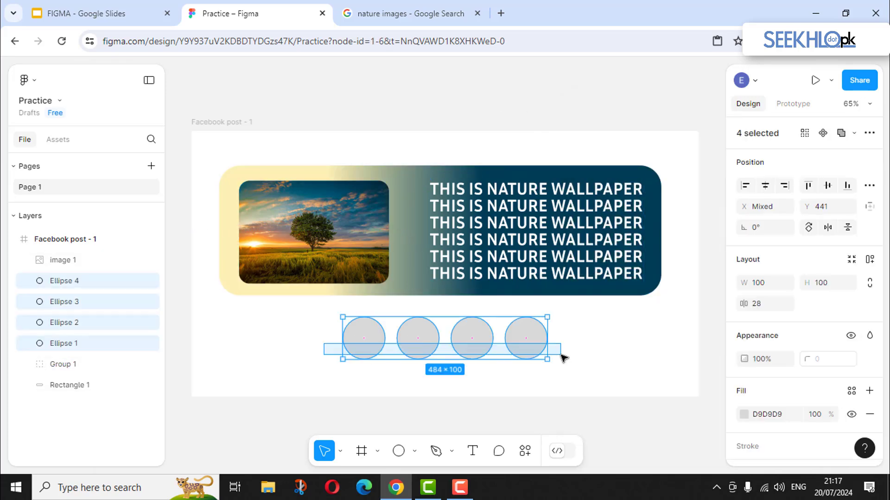
left_click(743, 414)
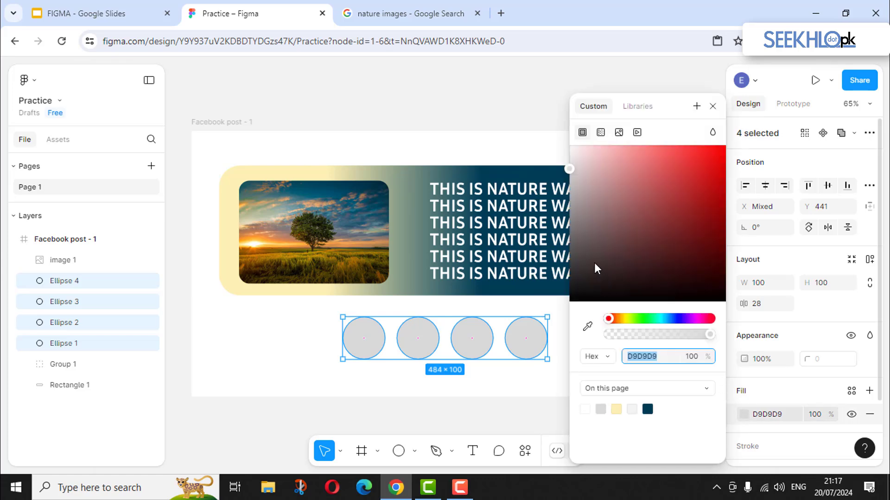
left_click_drag(596, 269, 328, 144)
left_click(327, 143)
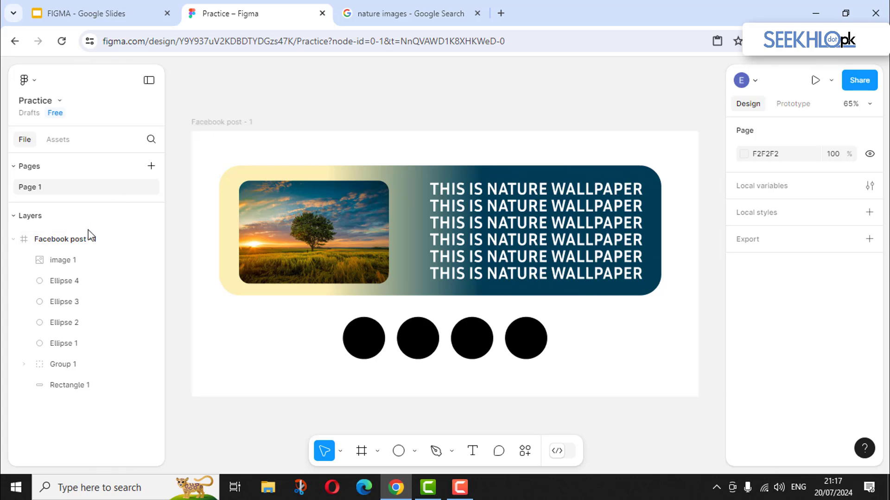
- Change the Facebook post frame's background fill to dark brown 413333
left_click(231, 122)
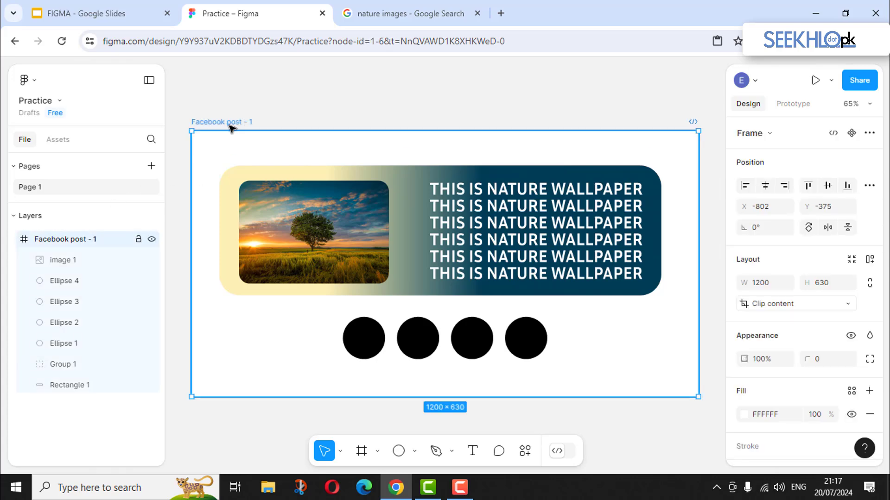
left_click(744, 414)
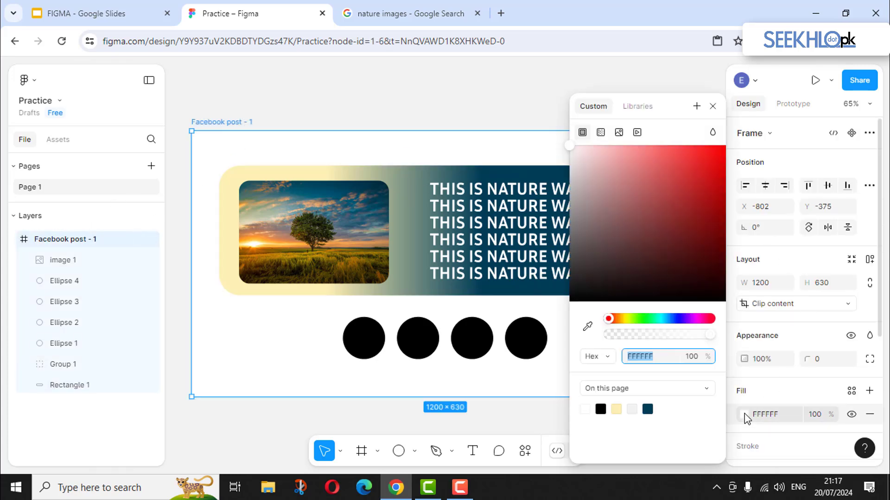
left_click(603, 268)
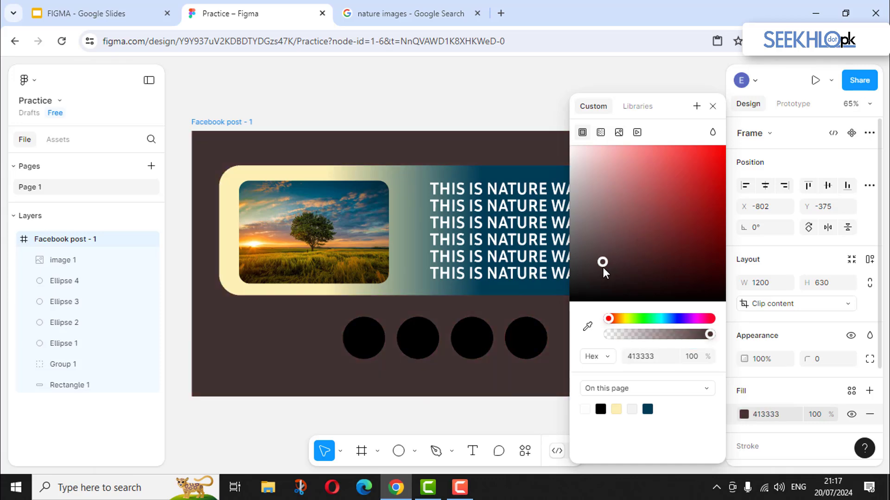
- Change the Facebook post frame's background fill to dark grey 3F3D3D
left_click(699, 181)
left_click_drag(682, 204, 575, 268)
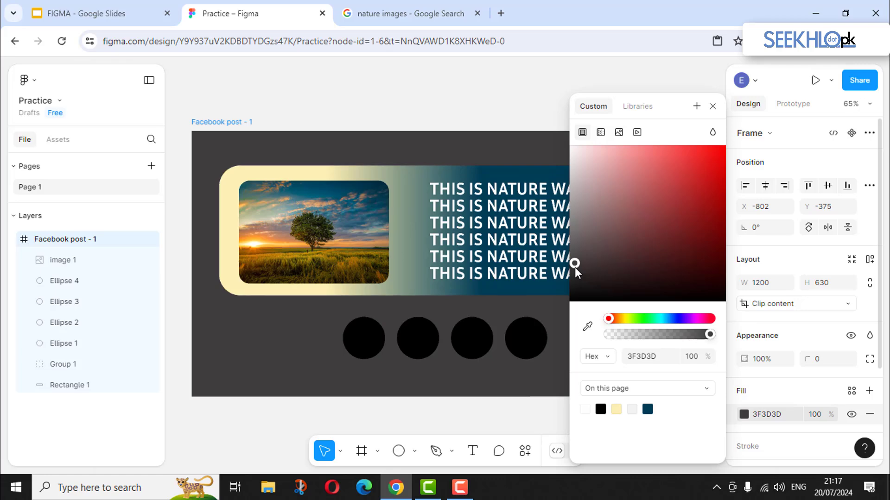
left_click(713, 107)
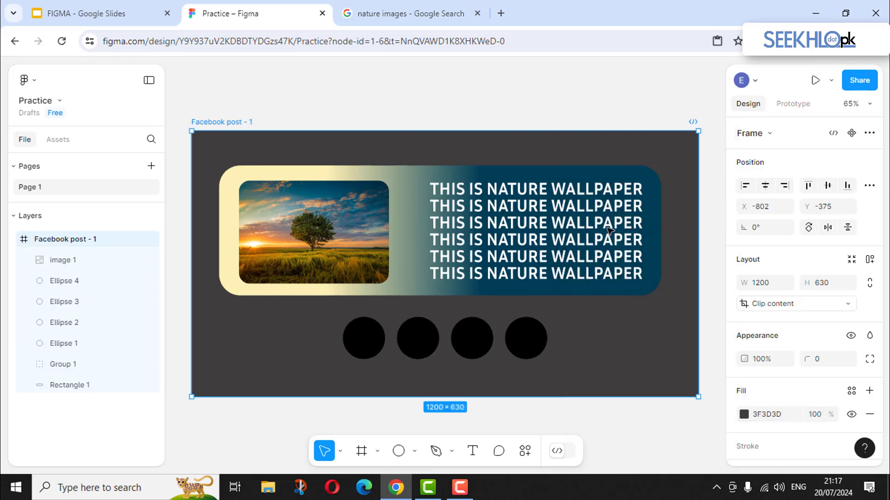
key("Escape")
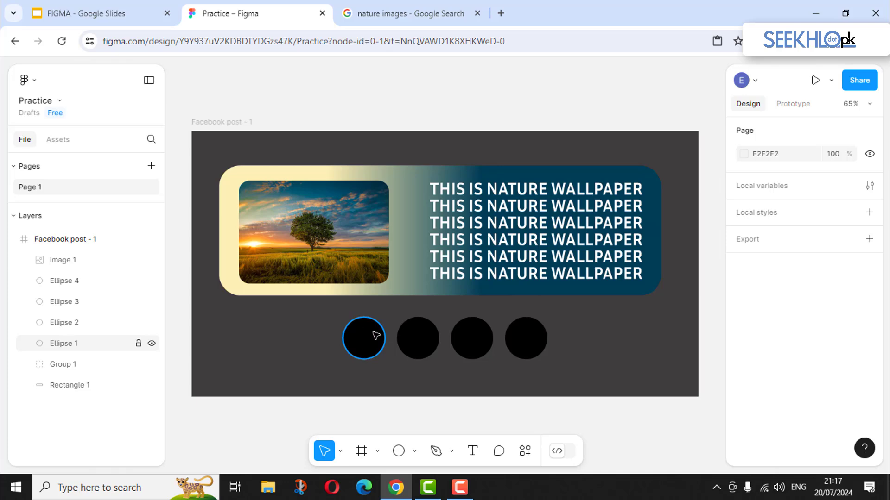
- Draw a new square frame about 385 × 385 on the empty canvas and place it just below the Facebook post
scroll(522, 240, "up", 1)
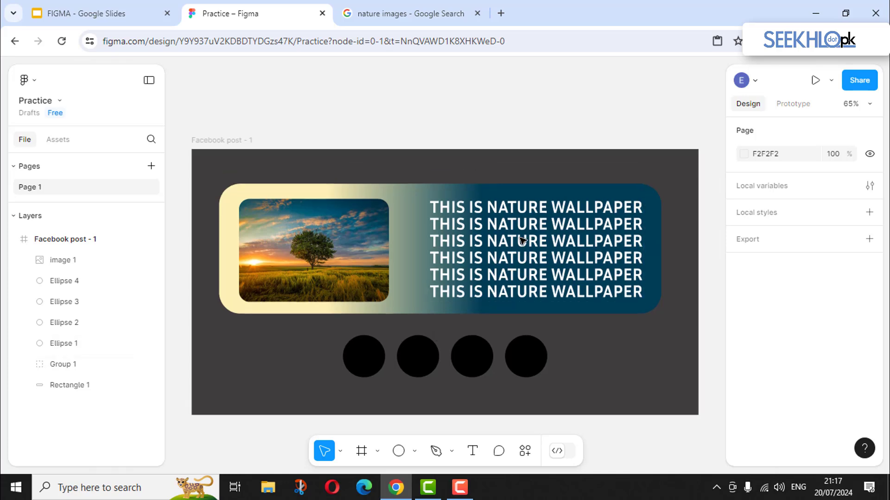
scroll(523, 246, "down", 4)
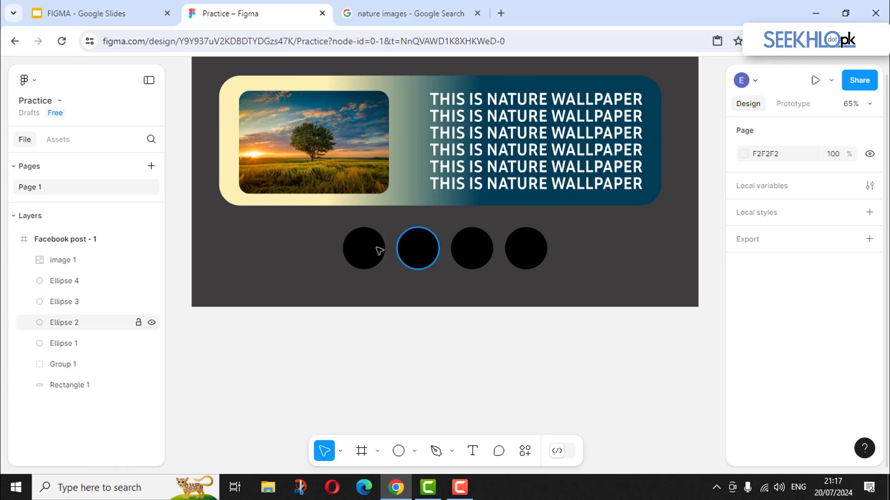
scroll(408, 286, "down", 2)
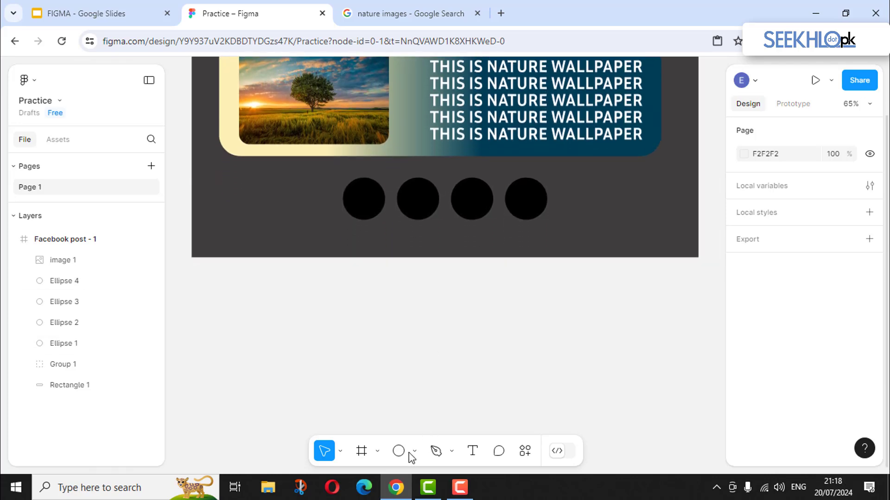
left_click(377, 451)
left_click(367, 387)
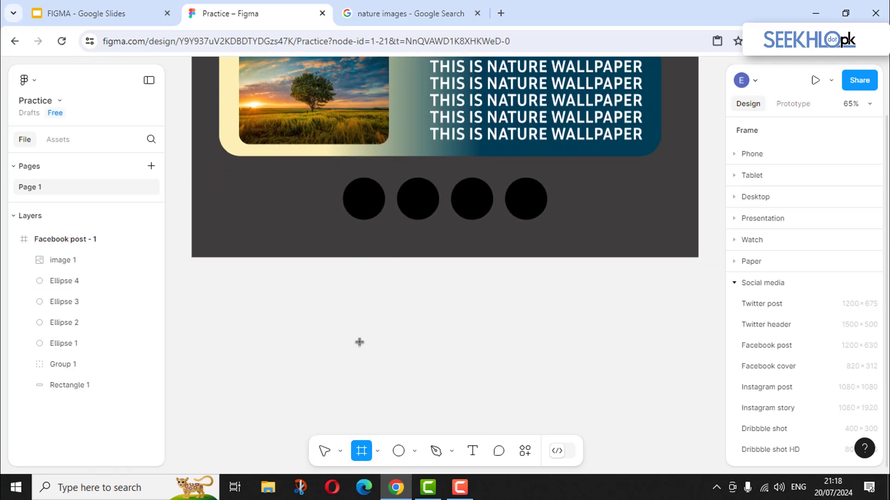
left_click(359, 342)
scroll(397, 358, "down", 1)
left_click_drag(382, 346, 502, 433)
scroll(482, 380, "down", 1)
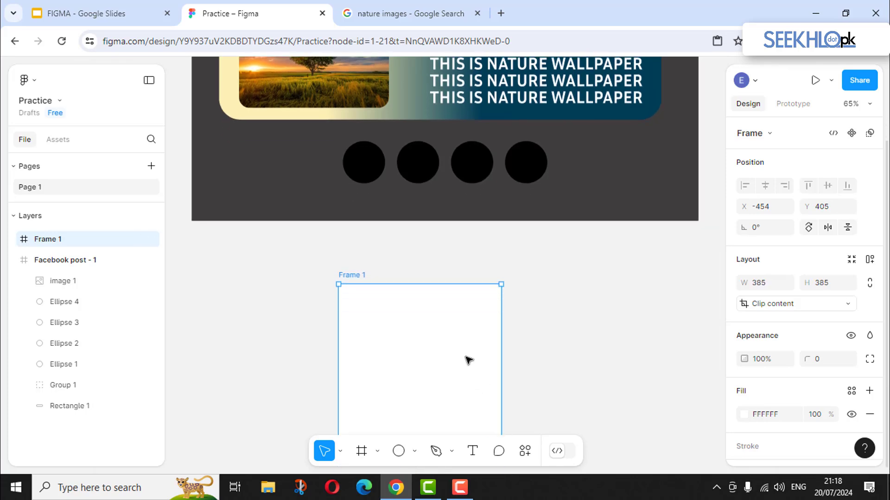
left_click_drag(453, 328, 481, 314)
left_click(479, 428)
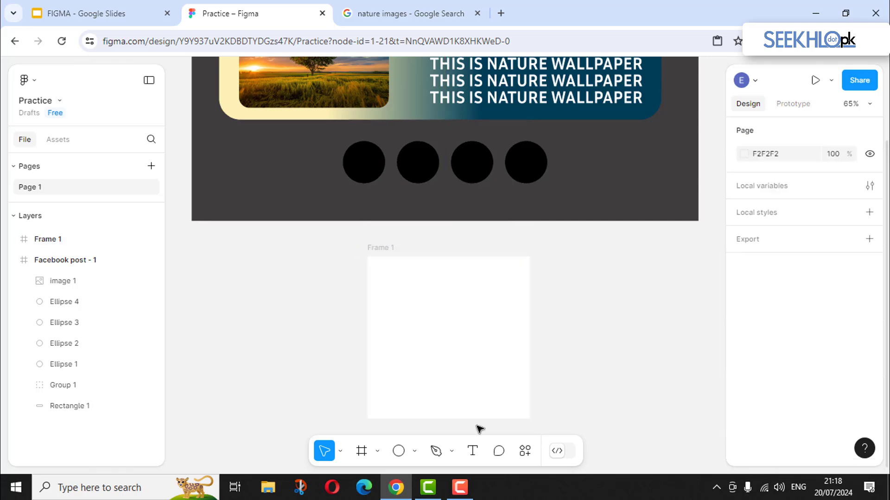
- Draw a rectangle about 209 × 204 inside the new frame and centre it horizontally, slightly below the middle
left_click(414, 450)
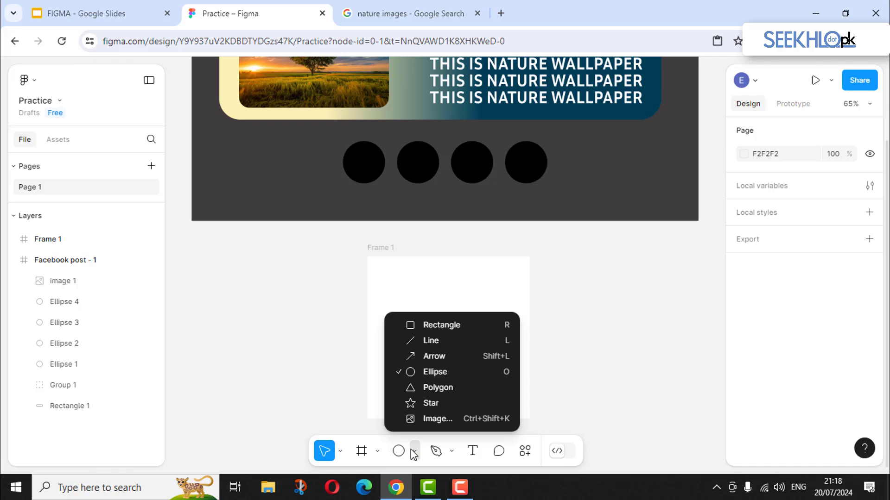
left_click(432, 324)
left_click_drag(416, 310, 505, 397)
left_click_drag(470, 354, 458, 352)
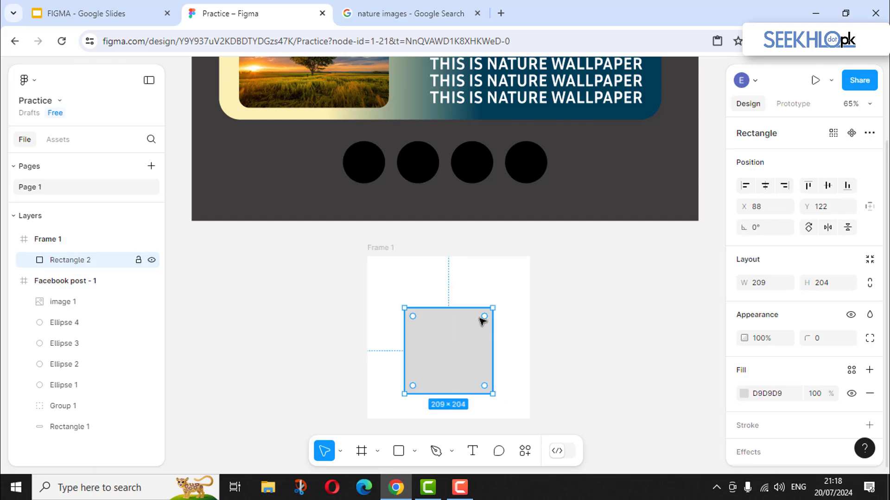
- Round the new rectangle's corners to a radius of about 38 and shift it down to about Y 142
left_click(829, 339)
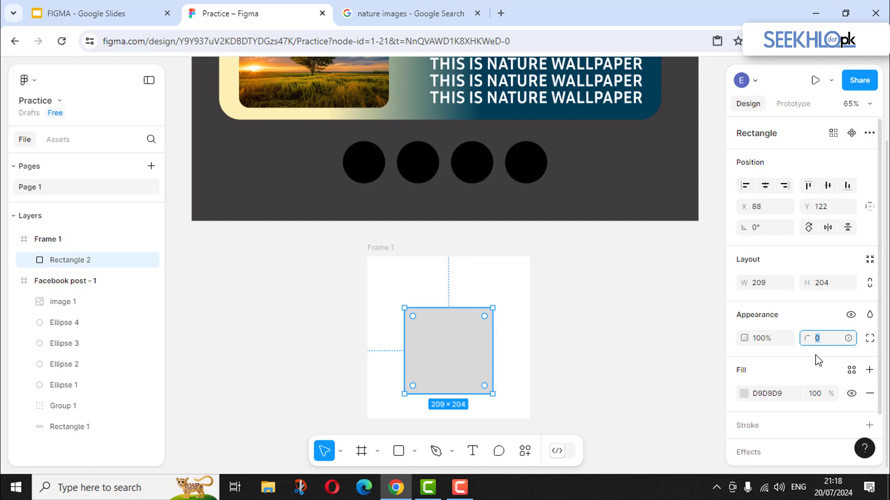
key("Return")
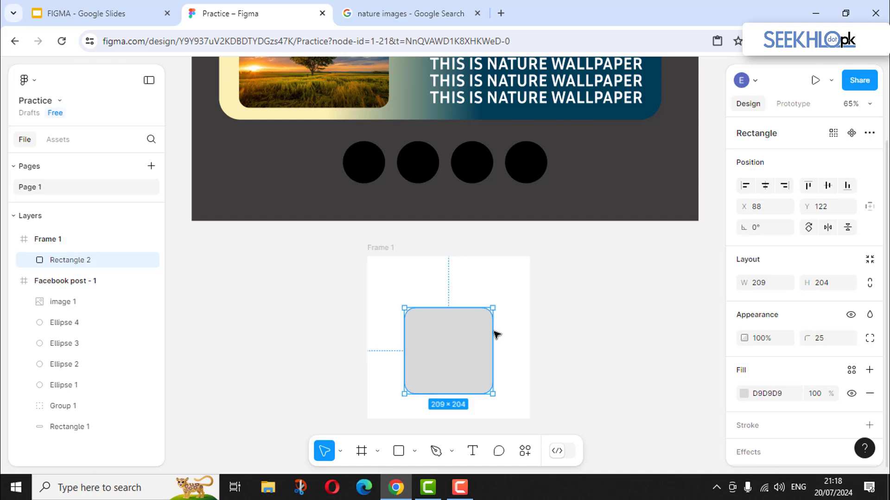
left_click_drag(480, 318, 471, 321)
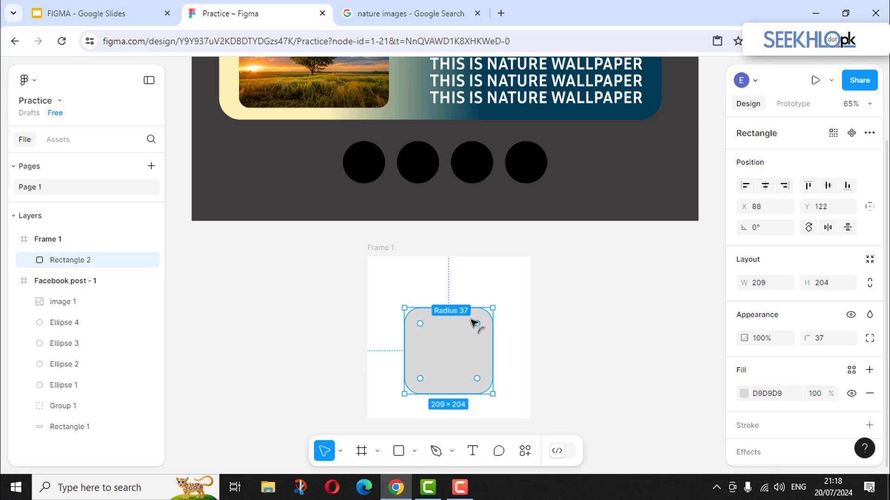
left_click(512, 322)
left_click(454, 350)
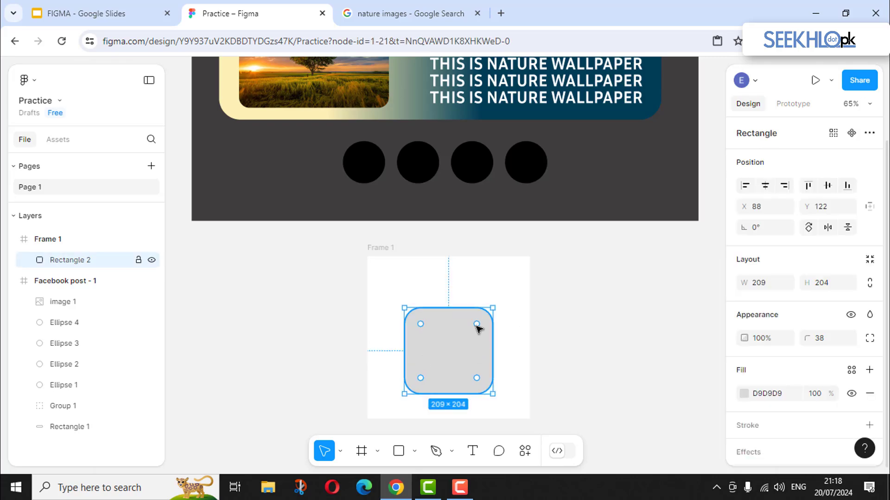
left_click_drag(456, 339, 458, 343)
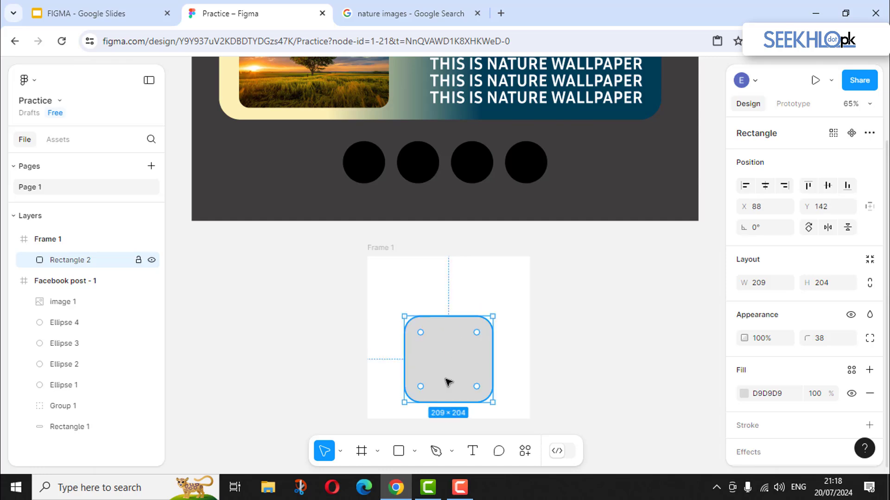
- Add a circle above the rounded rectangle, resize it to about 155 × 155 and centre it horizontally in the frame
left_click(414, 453)
left_click(431, 376)
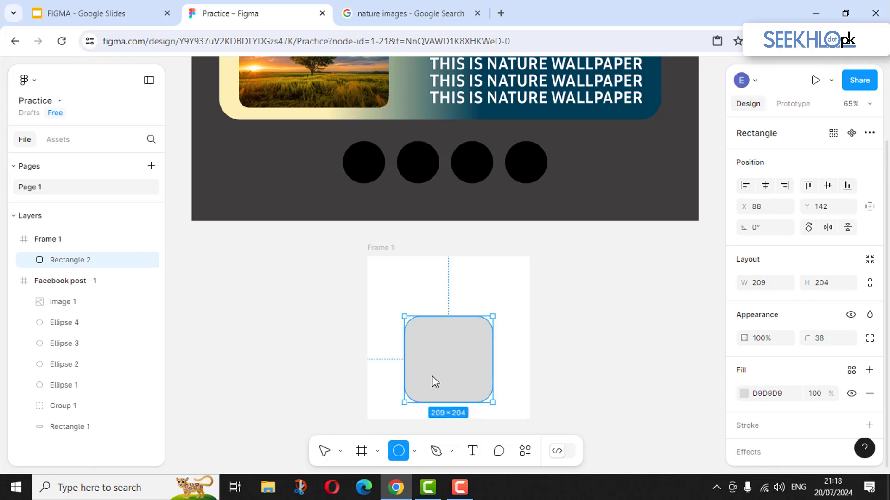
left_click(422, 275)
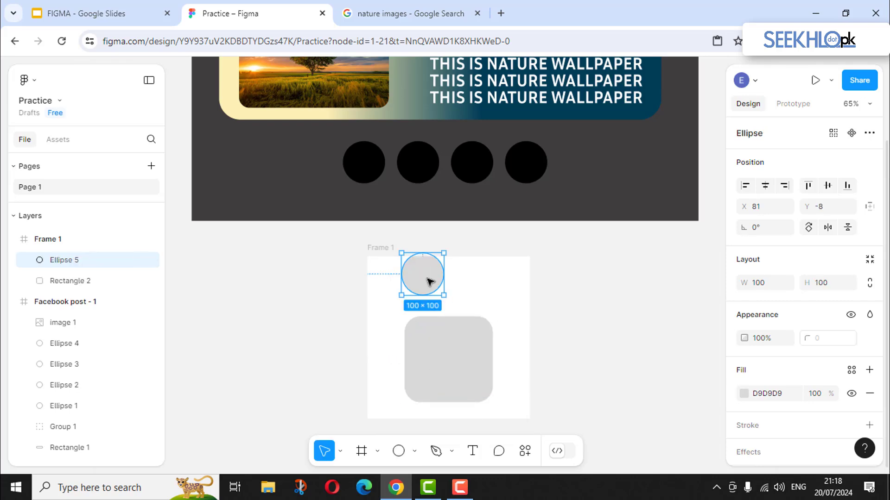
left_click_drag(443, 298, 455, 313)
left_click_drag(424, 283, 388, 247)
left_click_drag(438, 304, 457, 317)
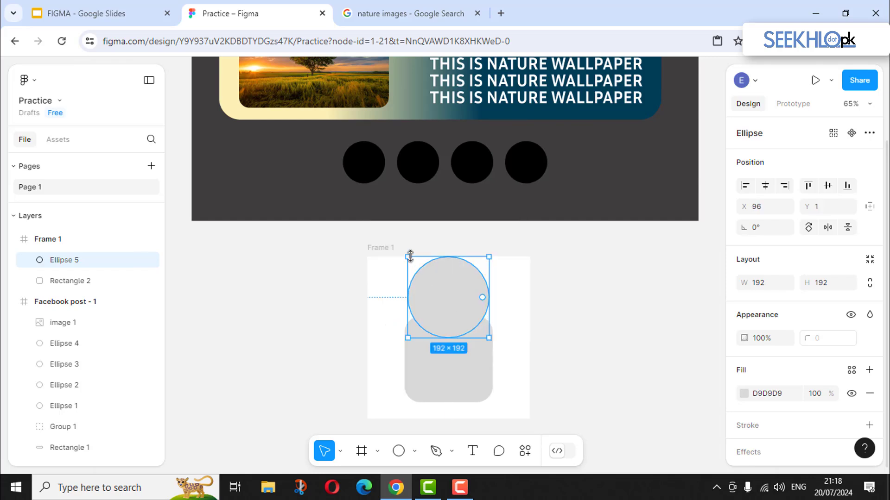
left_click_drag(410, 257, 450, 281)
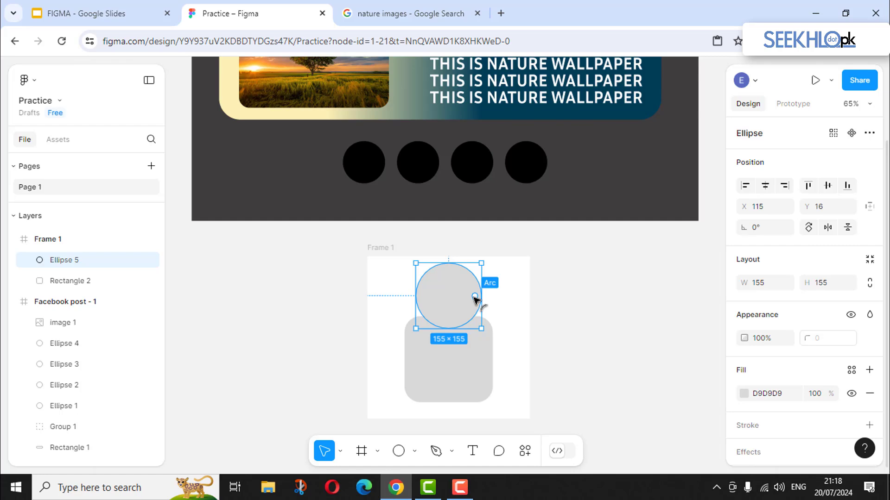
- Turn the circle into an upper half arc with a -50% sweep and hollow its centre to form the padlock shackle
left_click_drag(476, 299, 429, 300)
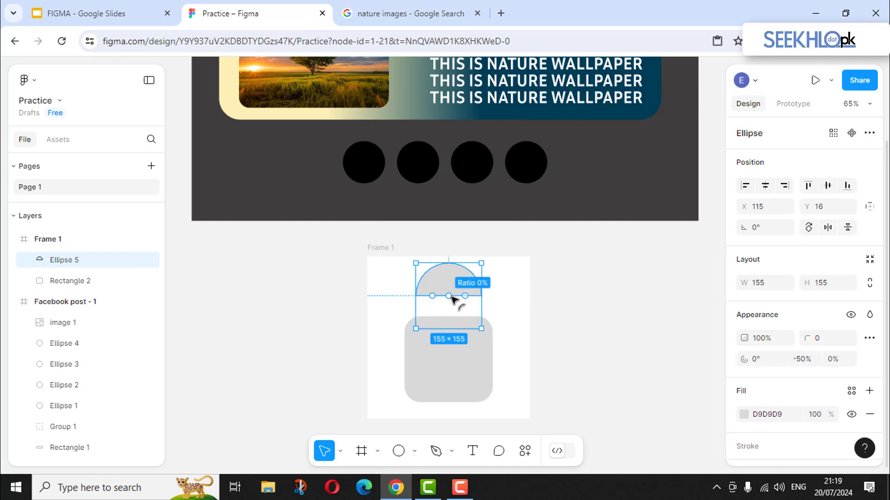
mouse_move(451, 296)
left_mouse_down()
mouse_move(448, 274)
mouse_move(438, 291)
left_mouse_up()
left_click(522, 309)
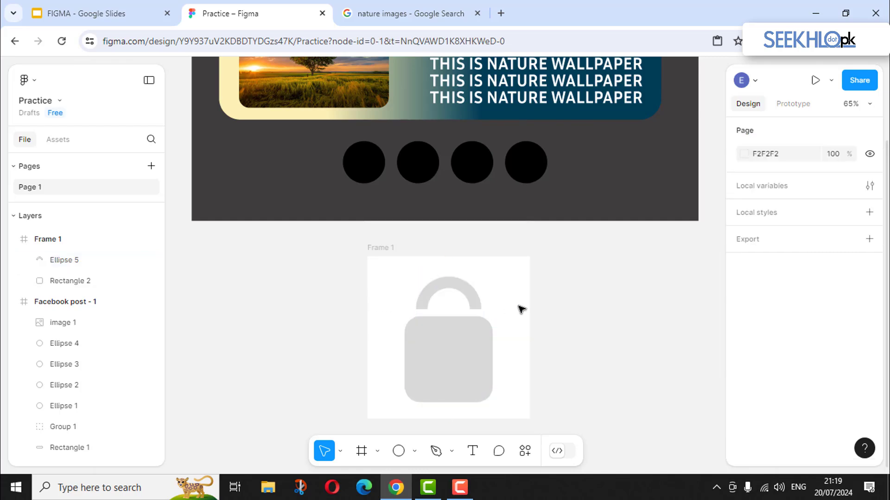
- Draw a small rectangle about 21 × 18 in the gap between the arc's left end and the padlock body
scroll(475, 315, "up", 1)
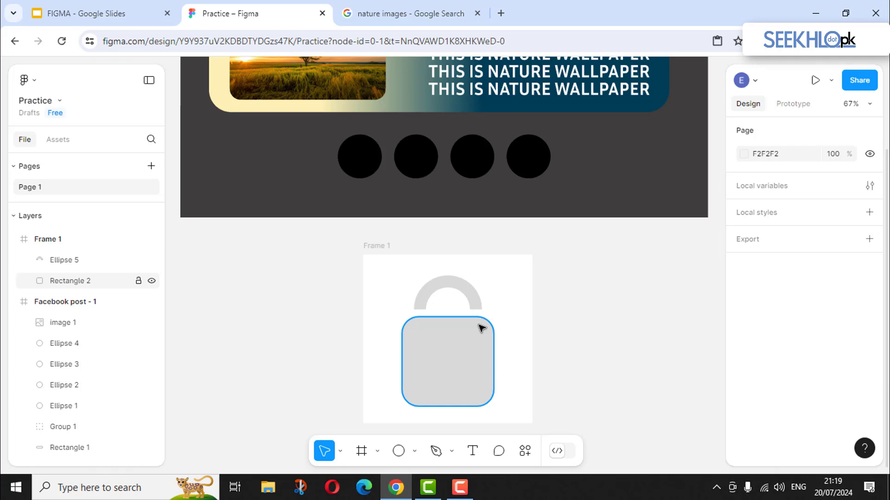
scroll(482, 328, "up", 2)
scroll(482, 328, "up", 3)
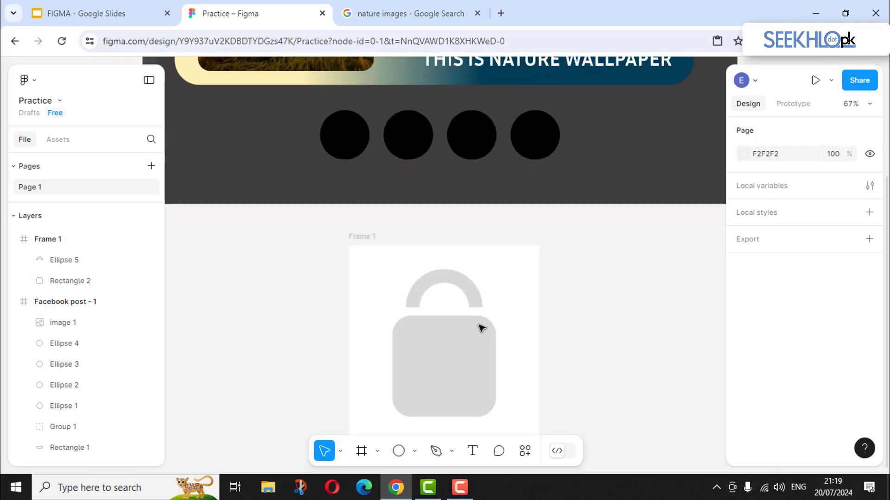
scroll(481, 328, "up", 4)
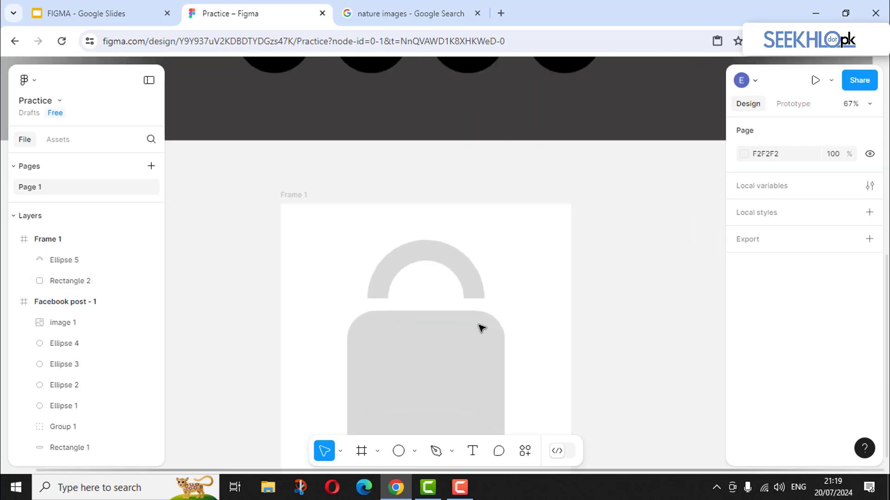
scroll(482, 328, "up", 2)
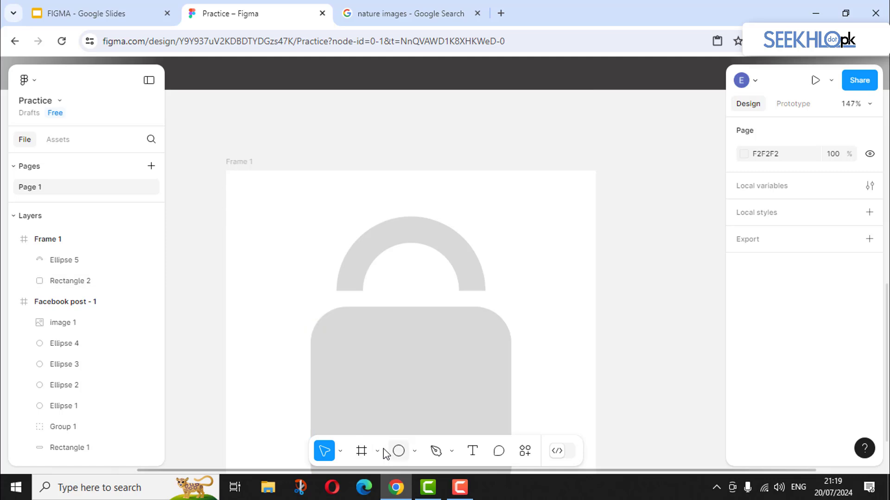
left_click(414, 451)
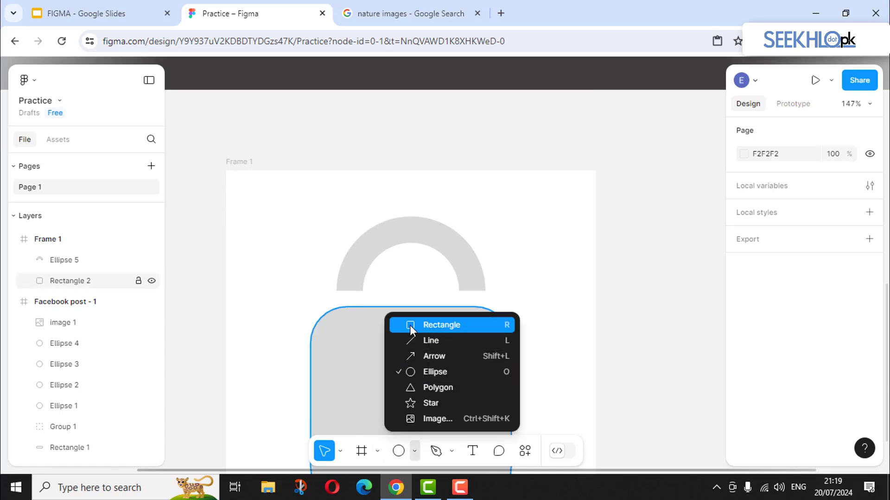
left_click(431, 325)
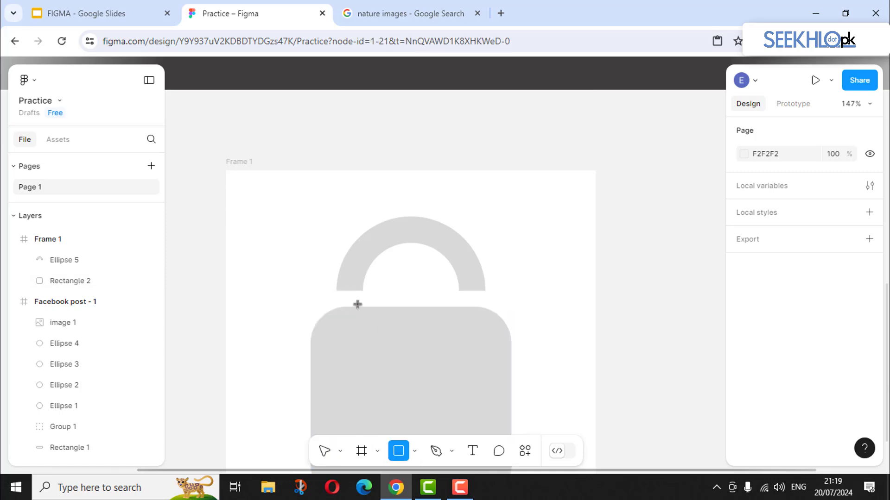
left_click_drag(338, 290, 358, 307)
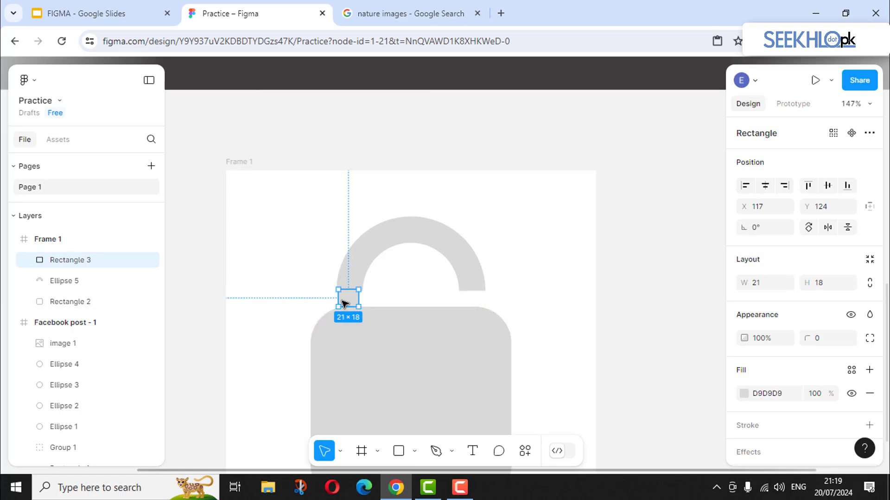
- Align the small rectangle with the arc's left end at X 115, Y 121 and resize it to about 27 × 32, overlapping the body
scroll(344, 302, "up", 5)
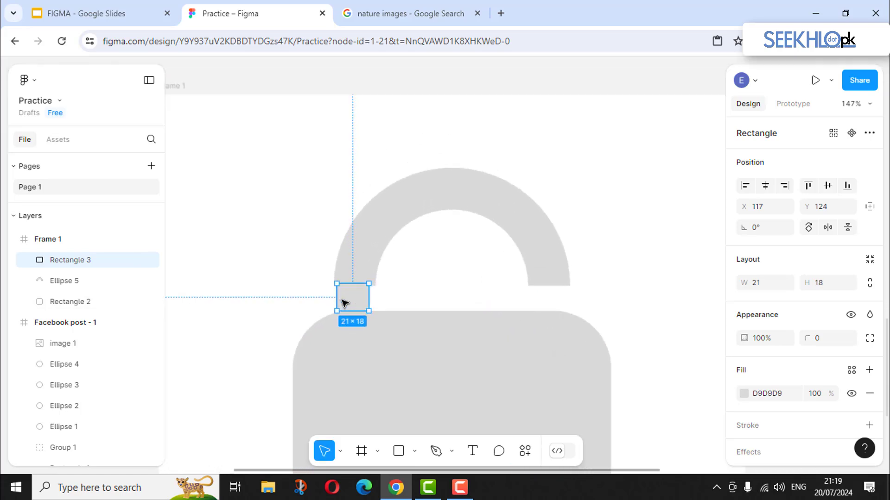
key("Down")
key("Down")
key("Down")
key("Down")
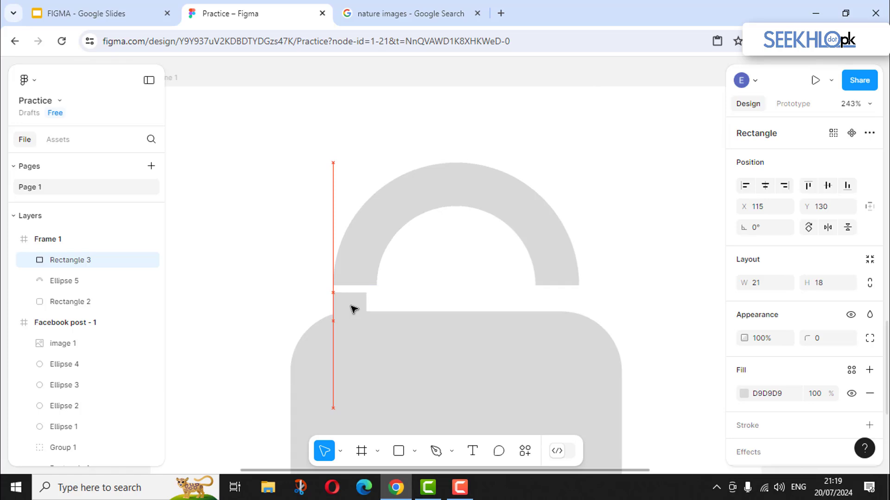
left_click_drag(355, 307, 376, 297)
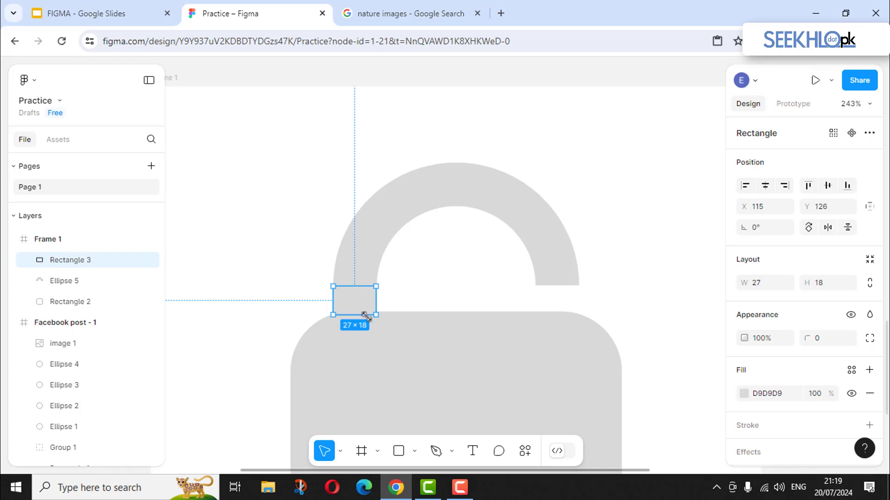
left_click_drag(363, 326, 362, 329)
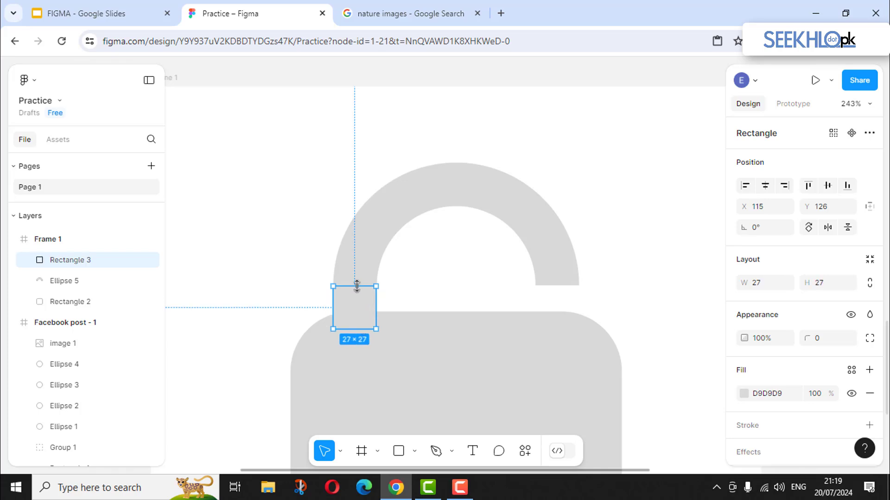
left_click_drag(355, 286, 355, 278)
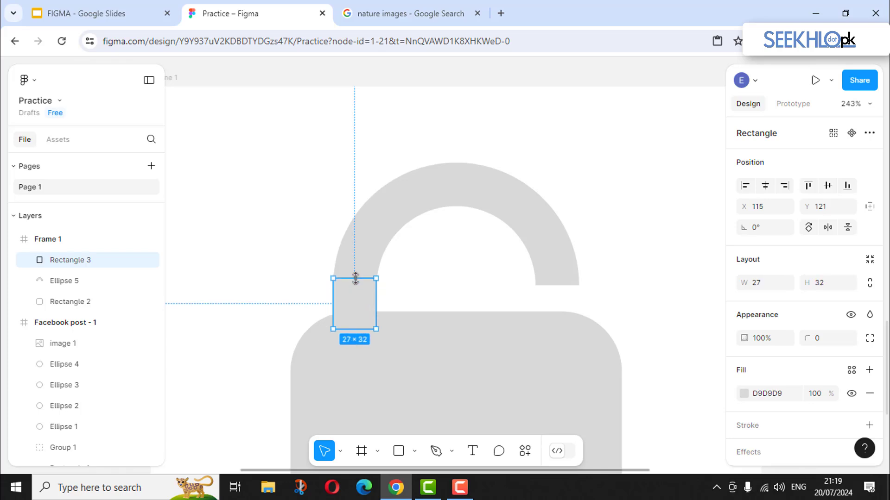
left_click(427, 282)
left_click(362, 298)
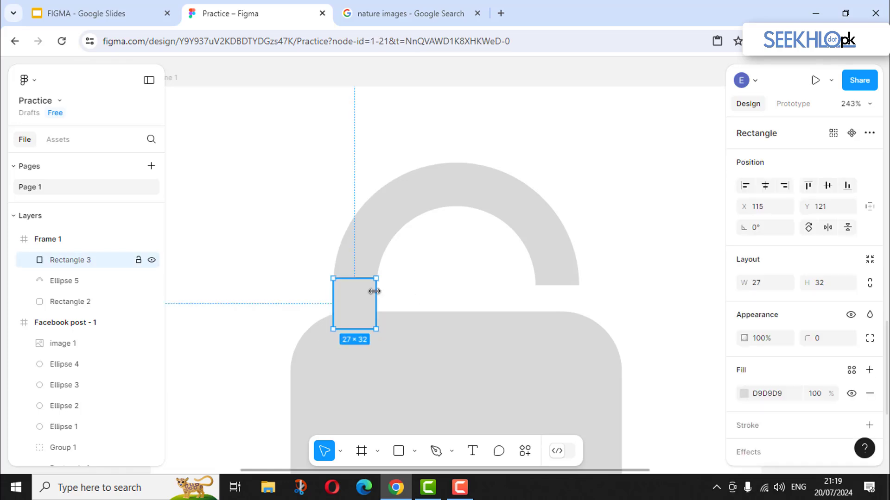
- Move the small rectangle at the arc's left end down to Y 124 and adjust its width to 27
scroll(374, 291, "up", 3)
scroll(374, 291, "up", 2)
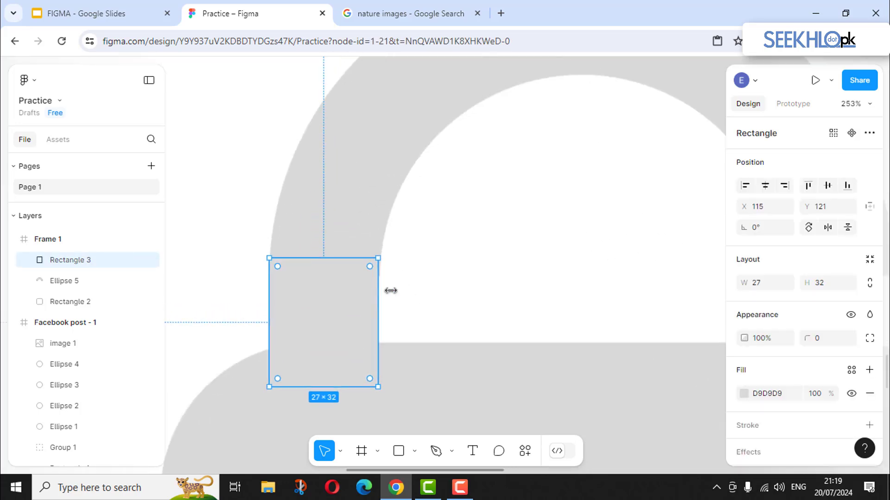
left_click_drag(380, 285, 382, 284)
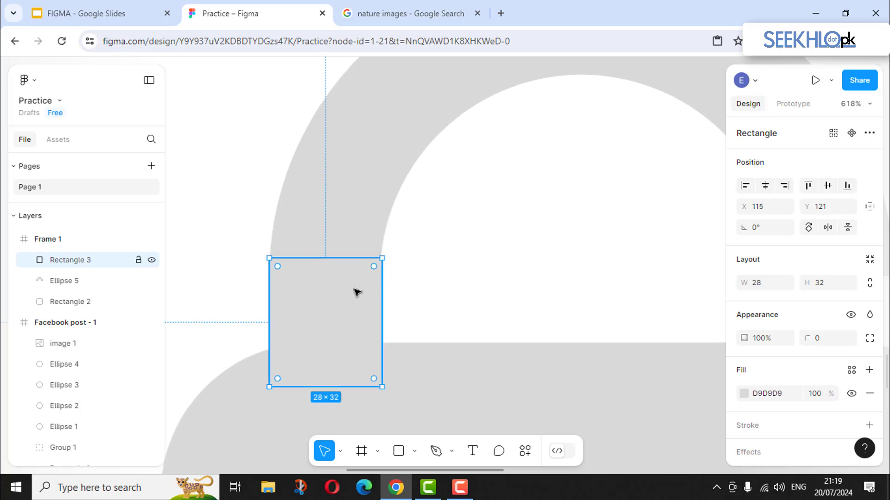
key("Down")
key("Down")
key("Down")
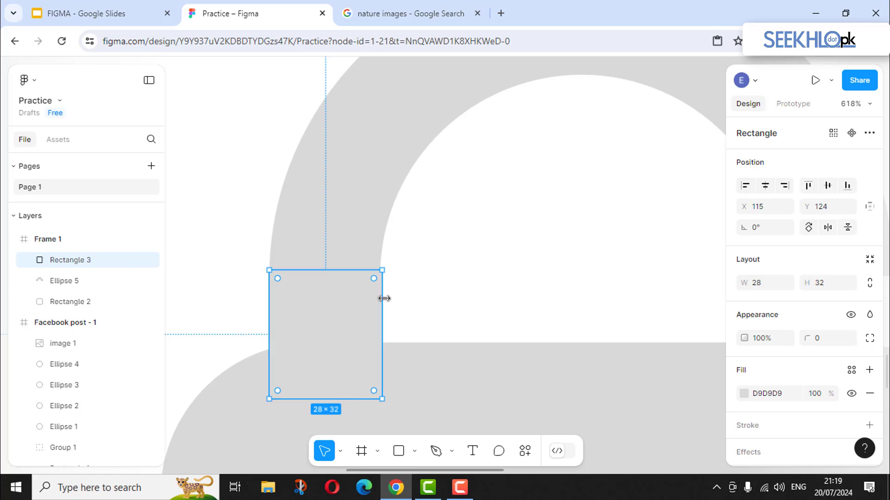
left_click_drag(379, 293, 377, 293)
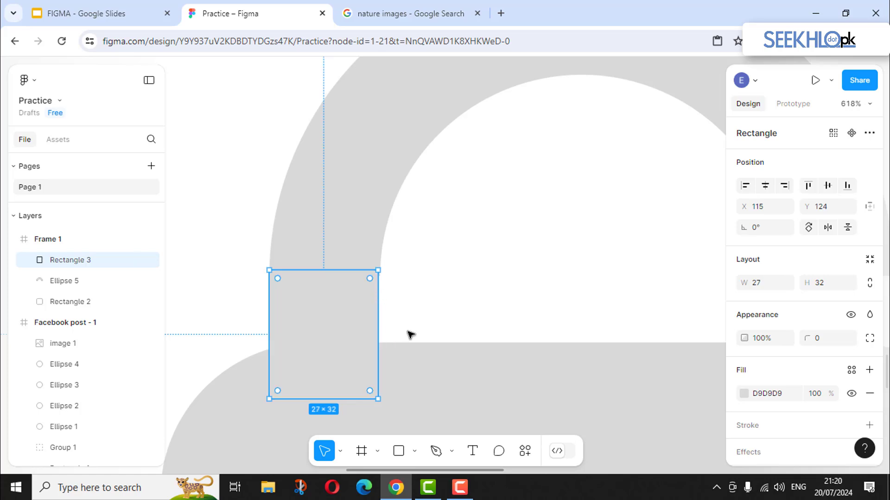
left_click(424, 290)
left_click(352, 300)
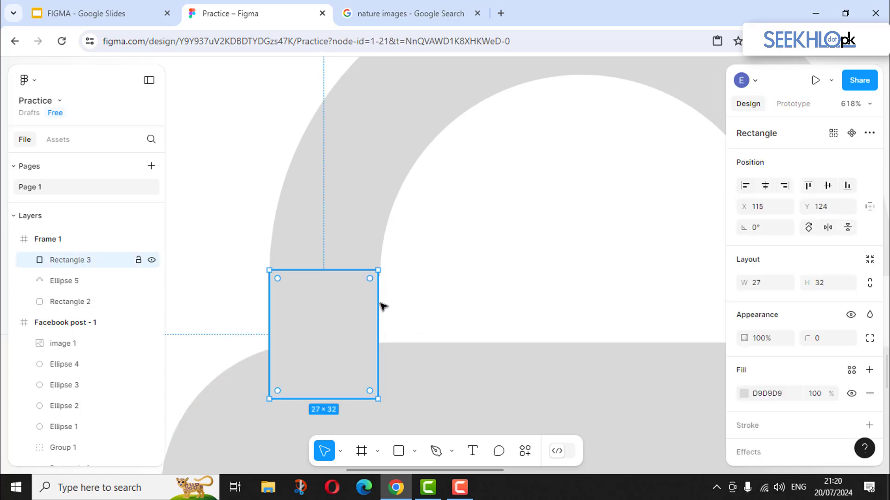
left_click(406, 294)
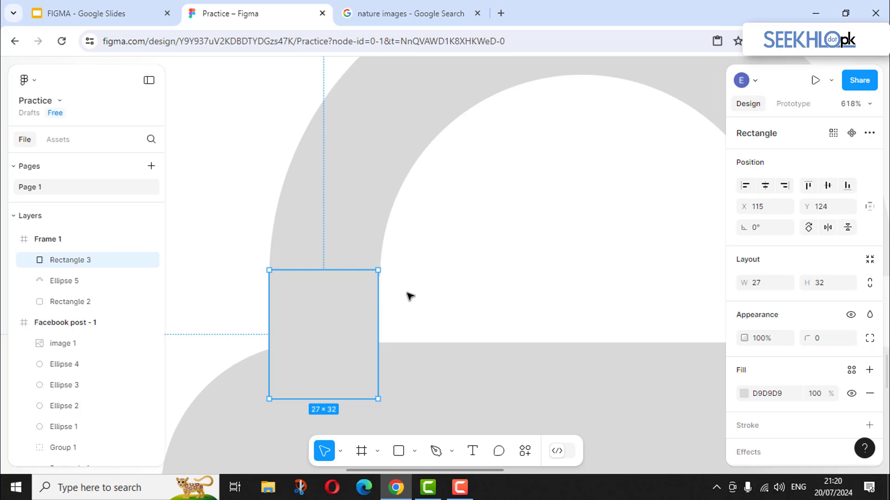
left_click(351, 295)
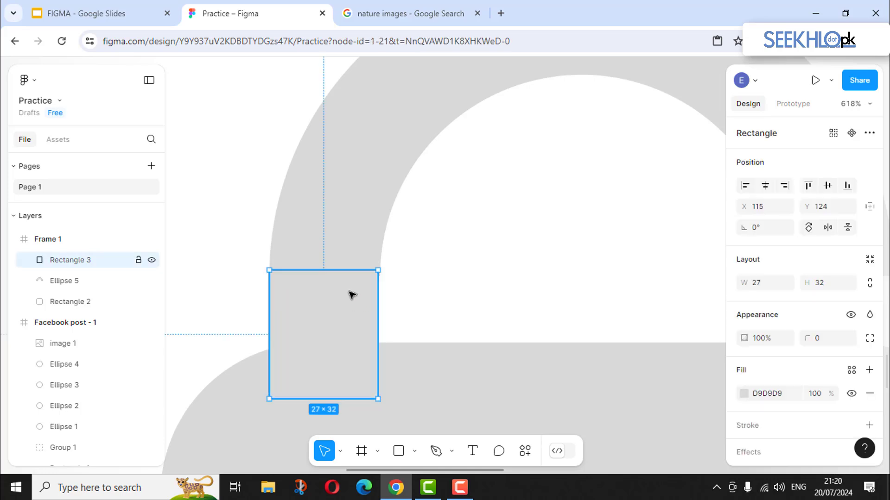
- Edit the small rectangle's vertices, moving its upper right corner to X 142, Y 125 and its lower right corner to X 142, Y 154.5
key("Return")
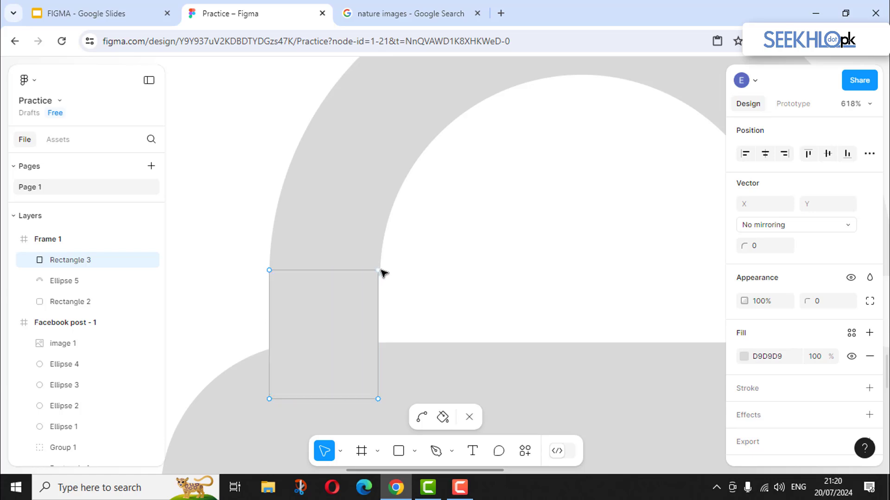
left_click_drag(380, 270, 378, 273)
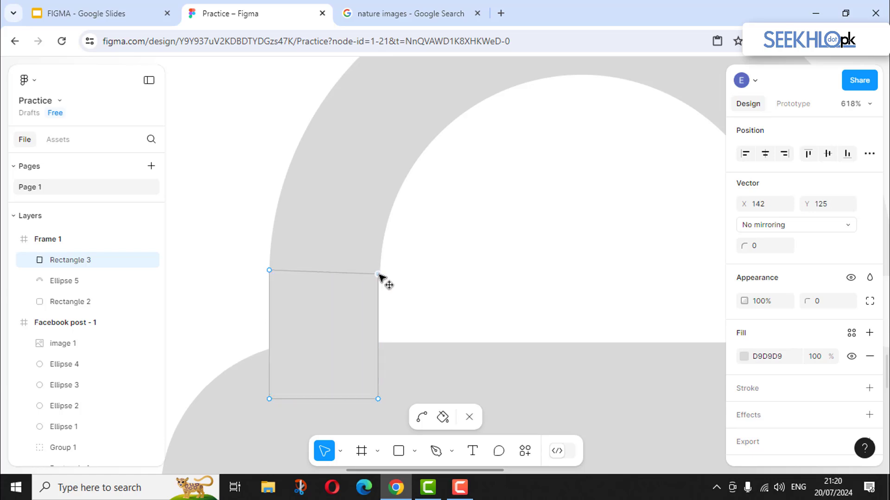
left_click_drag(381, 400, 357, 391)
left_click_drag(427, 319, 383, 393)
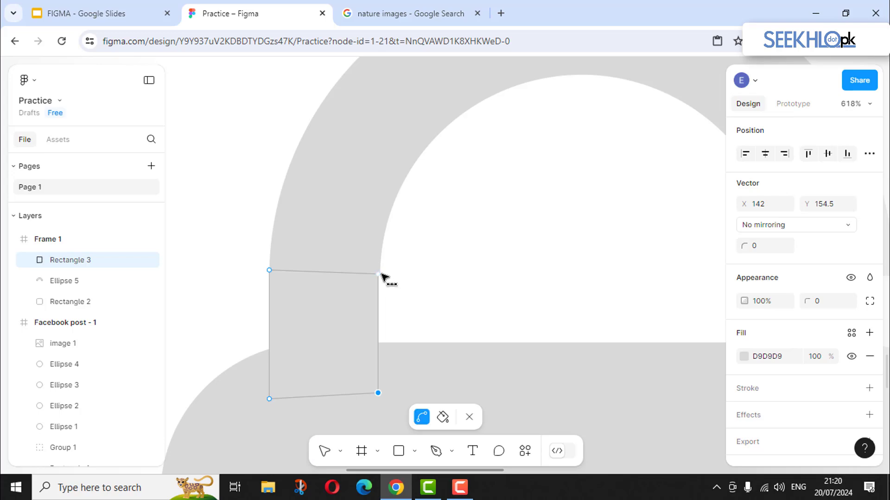
- Fit the upper right vertex to the arc's inner edge at X 142.5, Y 125.5 and finish vector editing
scroll(383, 278, "up", 5, "ctrl")
scroll(395, 286, "up", 10, "ctrl")
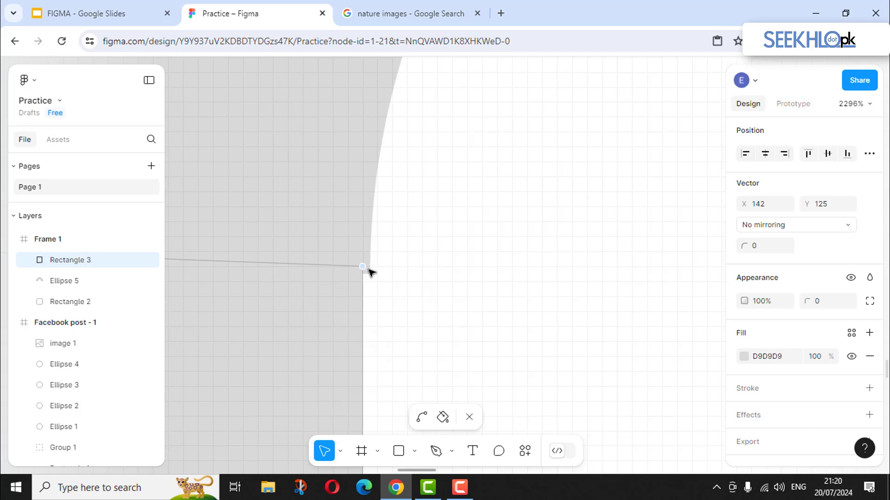
left_click_drag(368, 268, 369, 274)
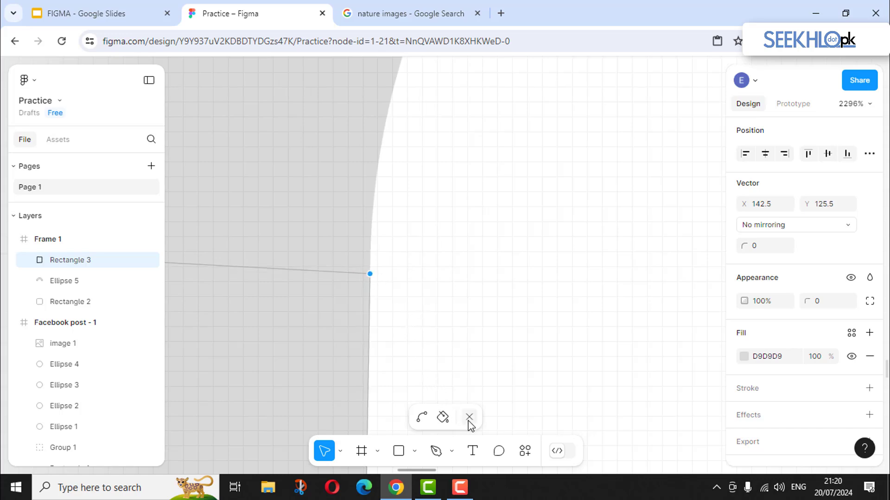
key("Escape")
key("Escape")
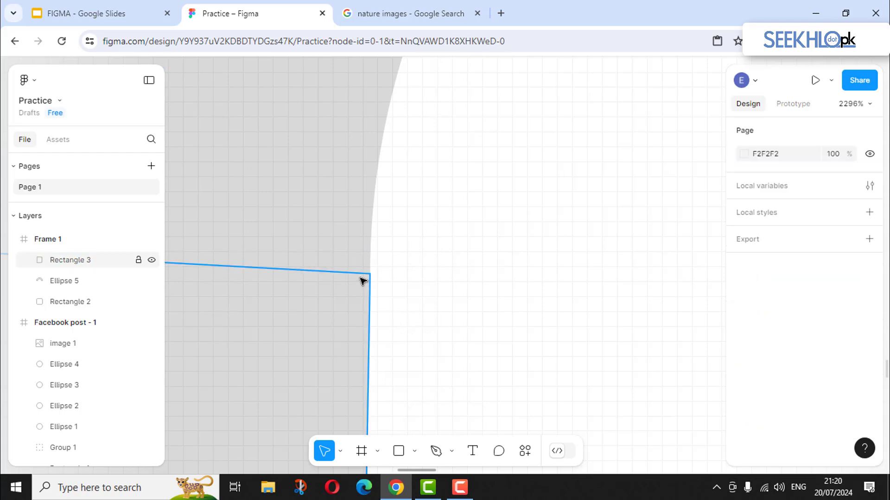
scroll(374, 289, "down", 5, "ctrl")
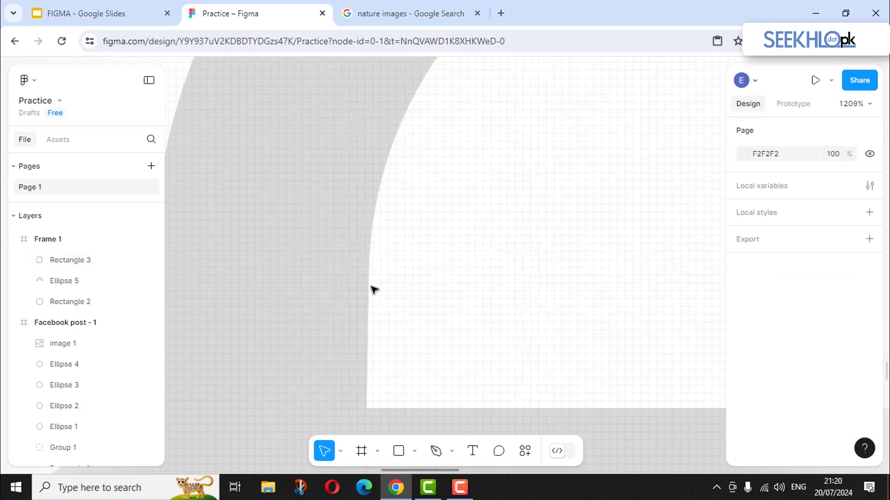
scroll(375, 290, "down", 3, "ctrl")
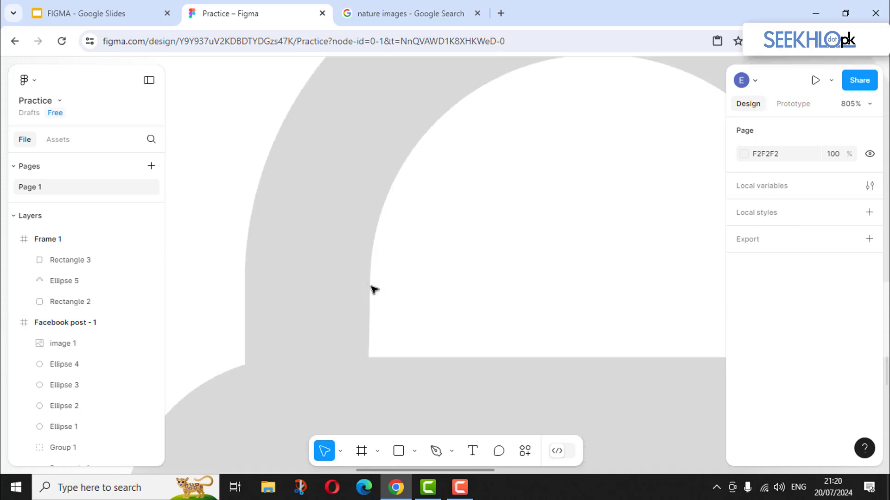
- Duplicate the adjusted left rectangle and place the copy under the arc's right end at X 243, Y 126
left_click(352, 293)
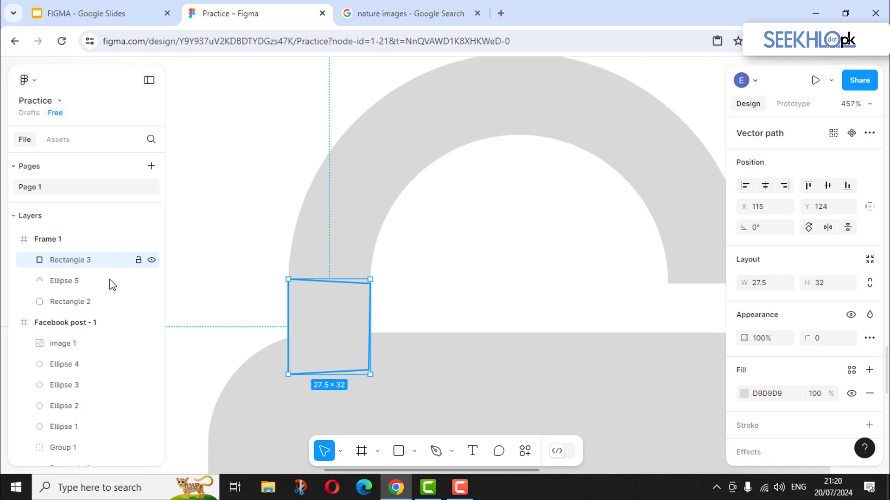
key("ctrl+d")
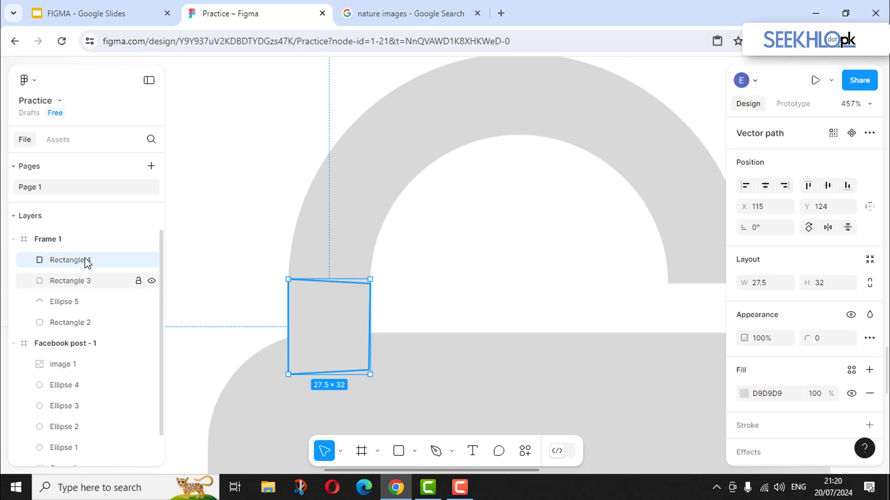
left_click_drag(338, 307, 654, 308)
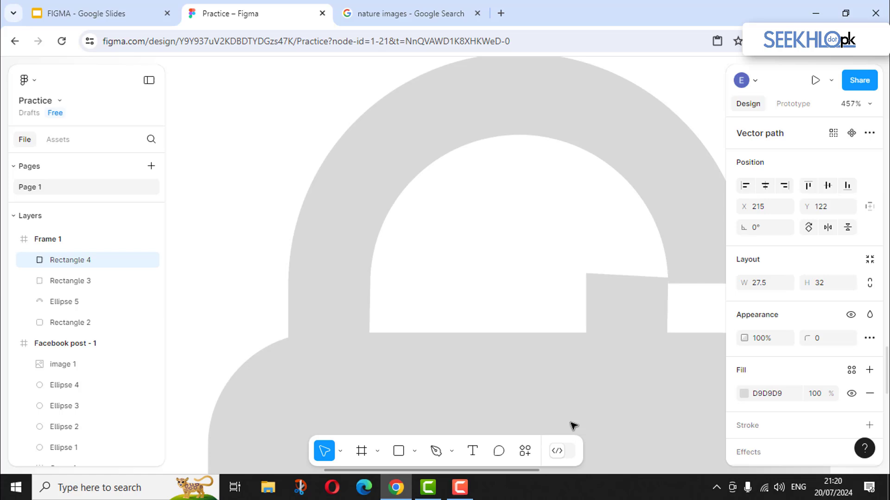
left_click(341, 451)
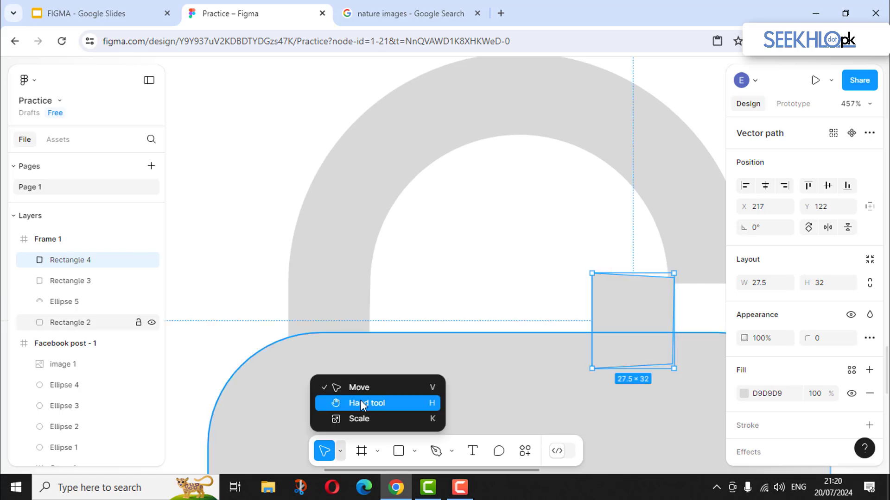
left_click(360, 403)
left_click_drag(534, 262, 316, 244)
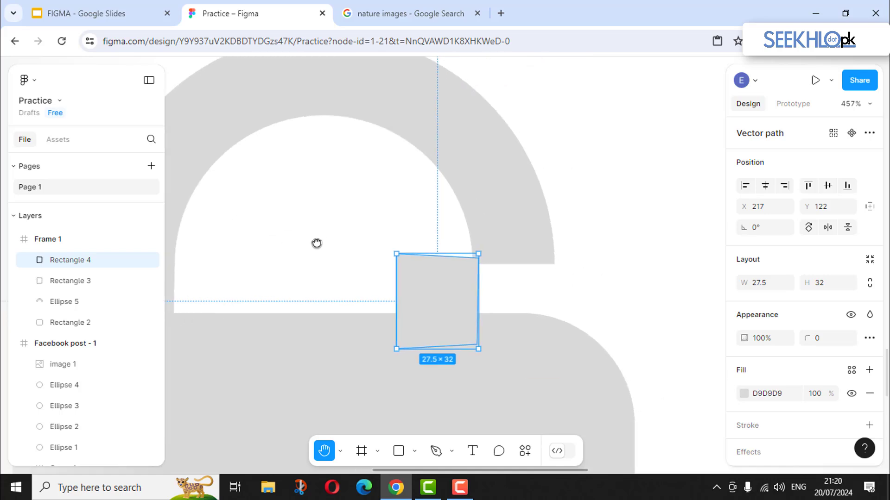
left_click(340, 452)
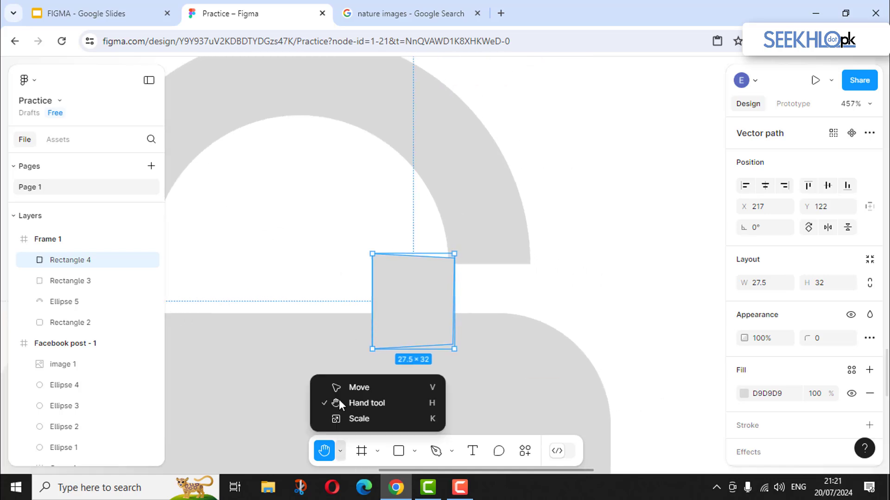
left_click(339, 387)
left_click_drag(438, 290, 494, 297)
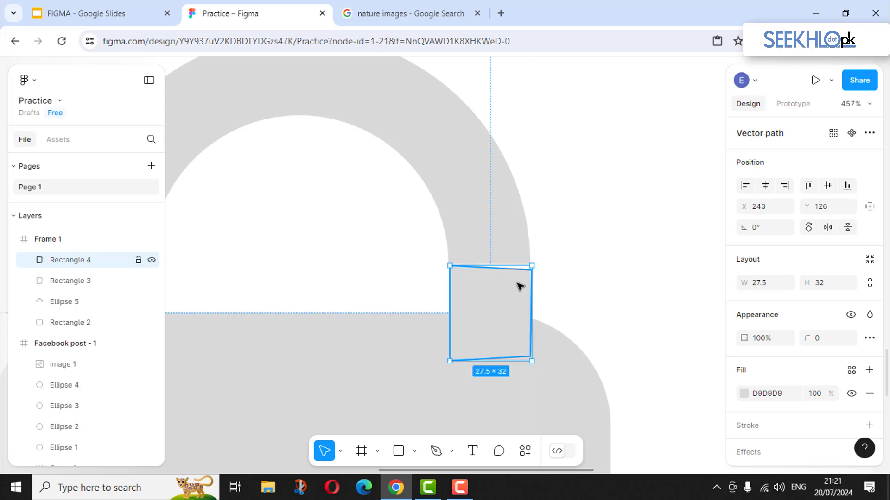
- Flip the copied rectangle horizontally and move it up to Y 124 against the arc's right end
left_click(847, 228)
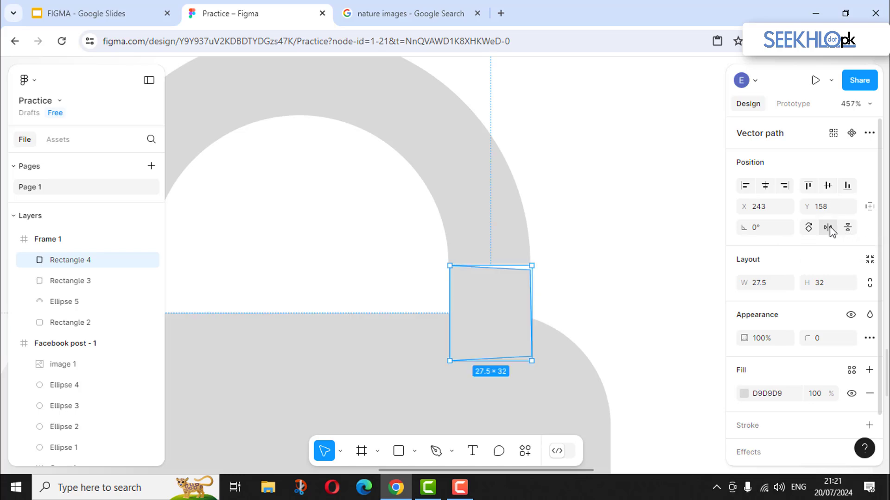
left_click(827, 227)
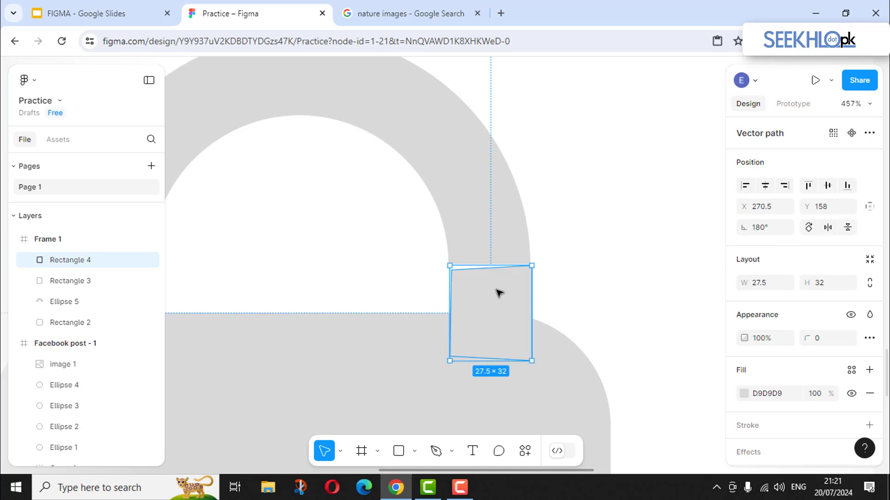
left_click(847, 228)
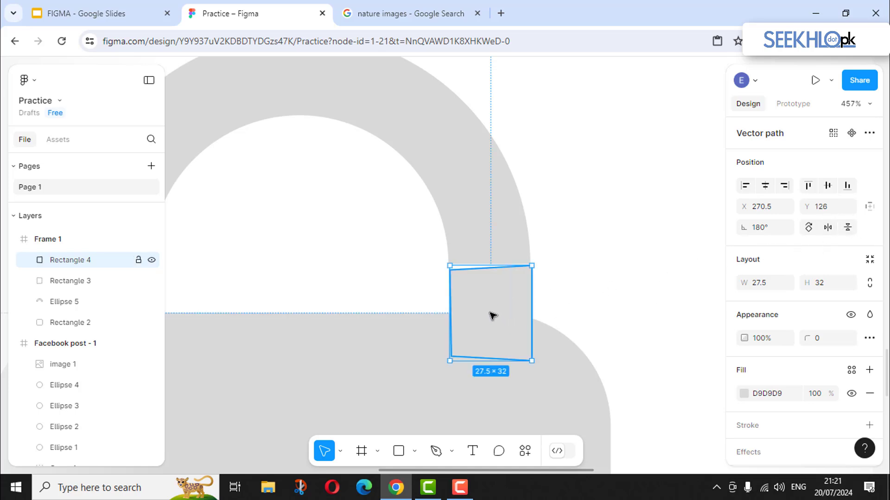
left_click_drag(491, 314, 492, 315)
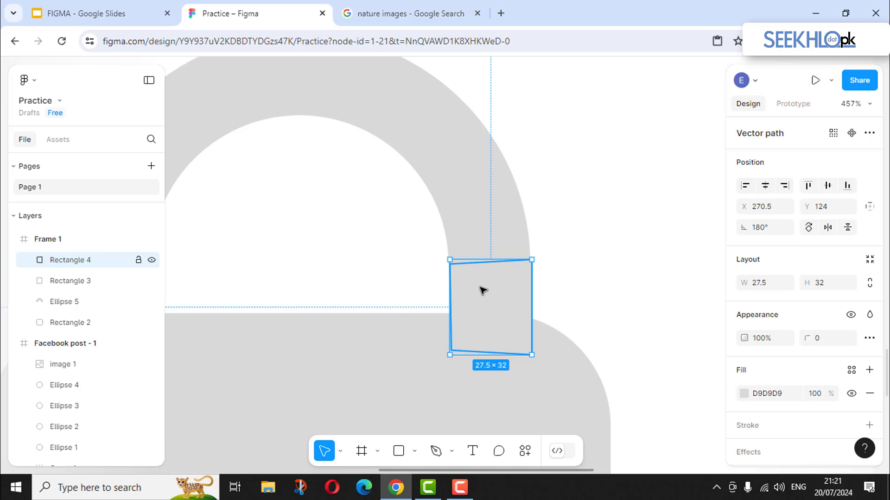
- Edit the copy's vertices, moving its upper left corner onto the arc's inner edge at X 242.5, Y 125.5
scroll(482, 290, "up", 5)
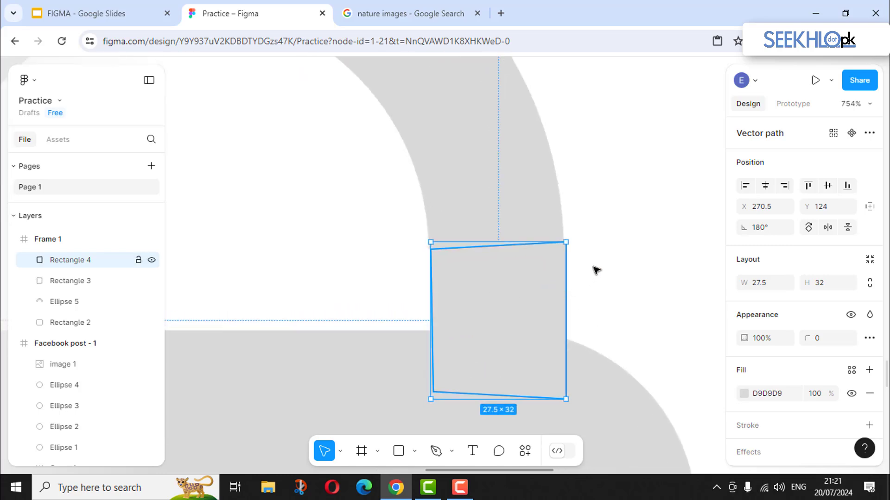
left_click_drag(517, 284, 531, 286)
double_click(440, 262)
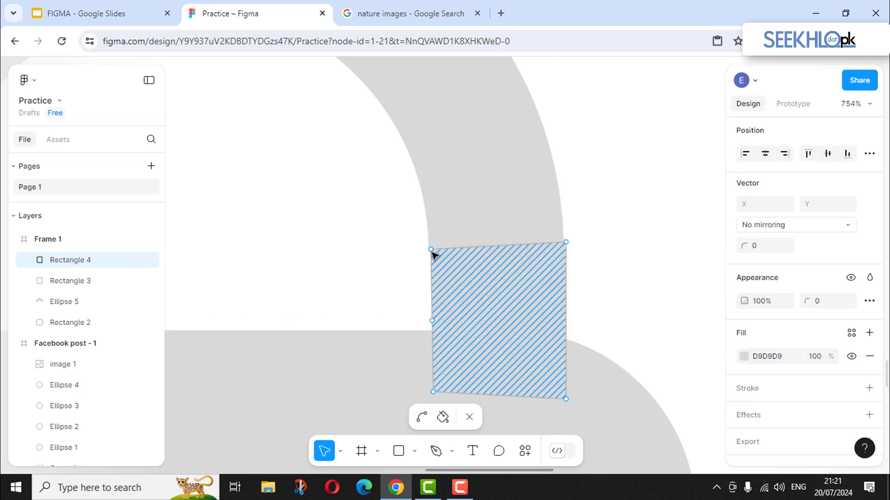
left_click(430, 250)
left_click_drag(430, 251, 426, 251)
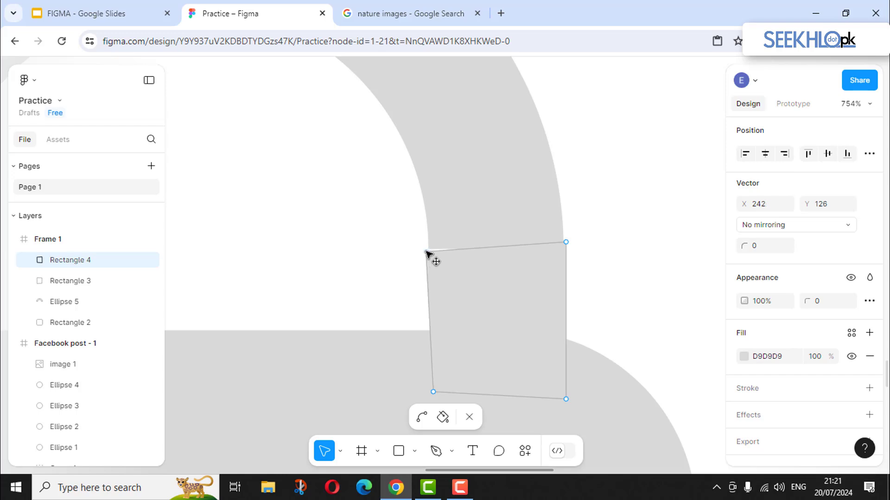
scroll(427, 252, "up", 5)
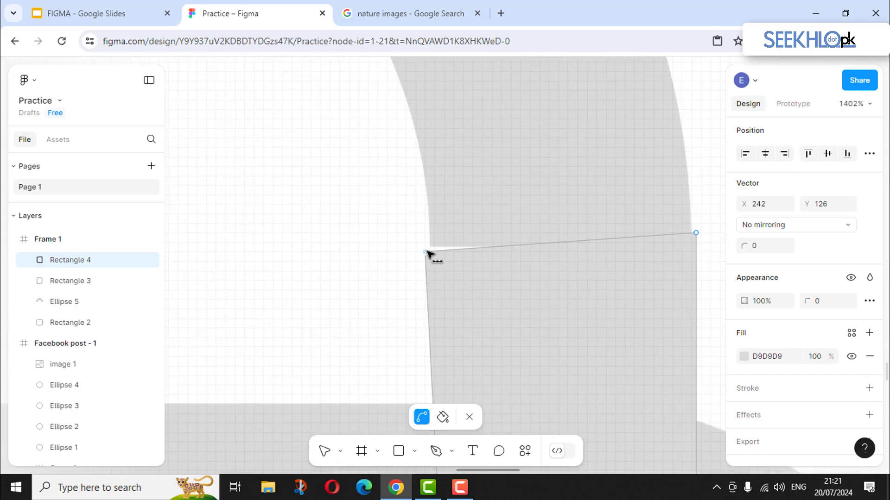
scroll(428, 255, "up", 1)
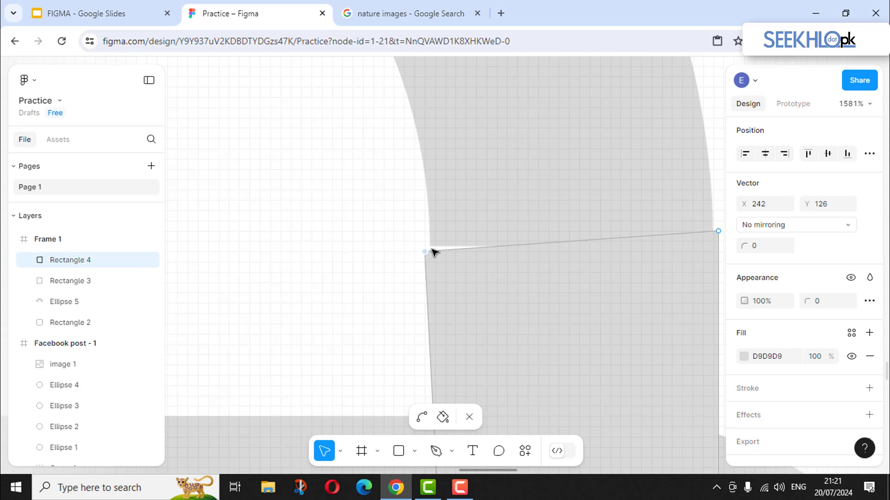
left_click_drag(431, 249, 431, 247)
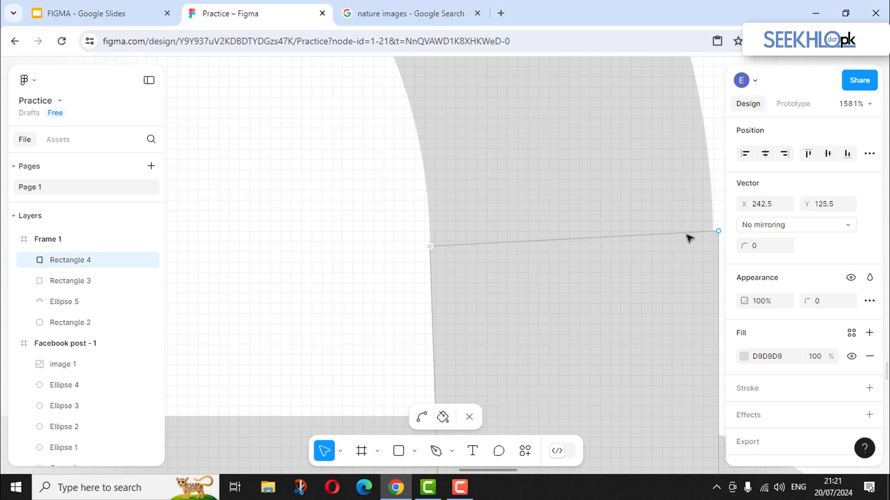
- Move the copy's upper right vertex onto the arc's outer edge at X 270, Y 124.5 and finish vector editing
left_click(717, 232)
left_click_drag(713, 232, 713, 236)
scroll(678, 295, "down", 2)
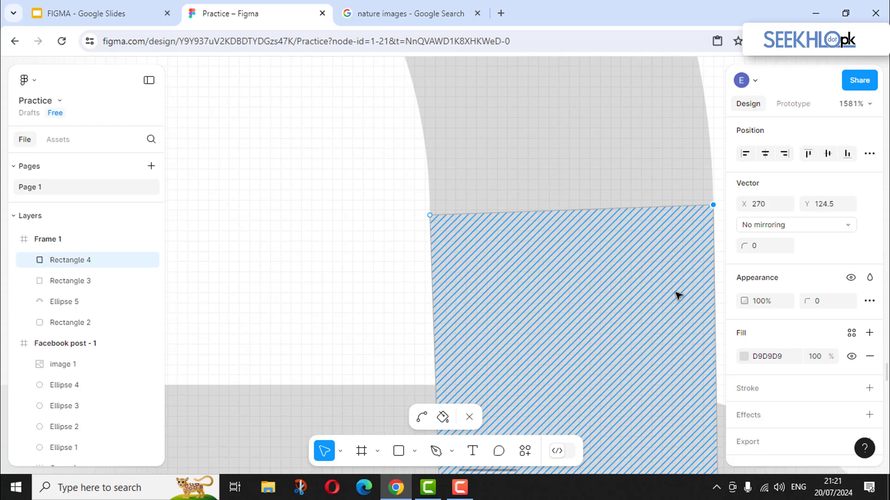
left_click(469, 419)
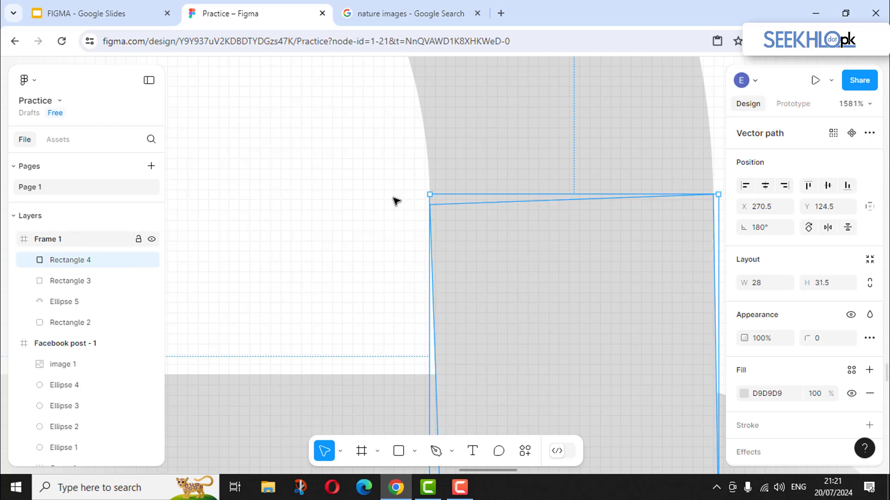
scroll(404, 204, "down", 5)
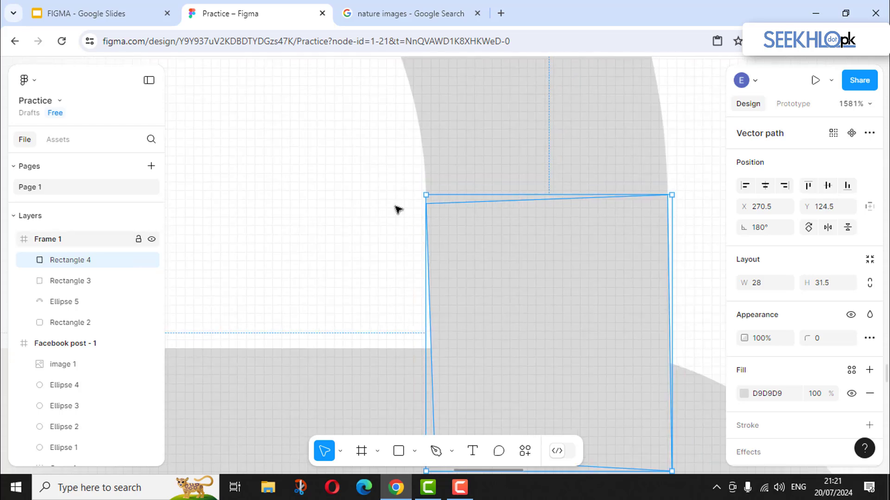
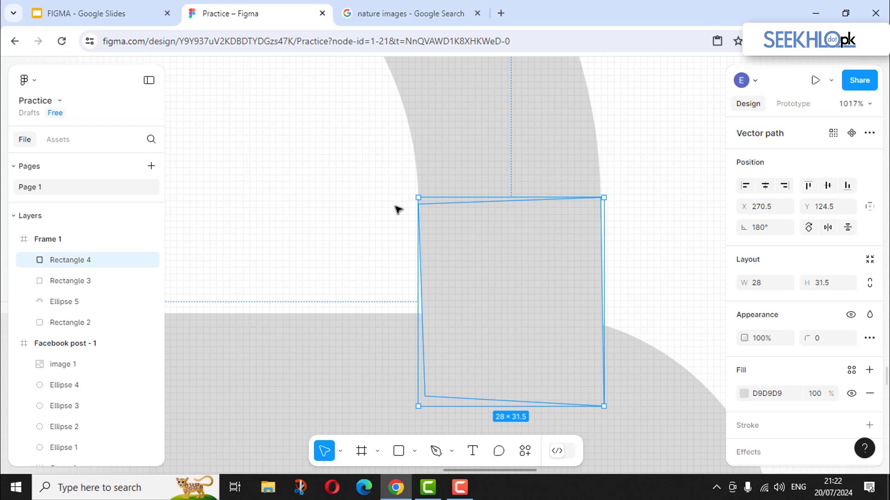
- Place a circle beside the padlock body, scale it down to 52 × 52 and position it at X 309, Y 177
scroll(415, 216, "down", 5)
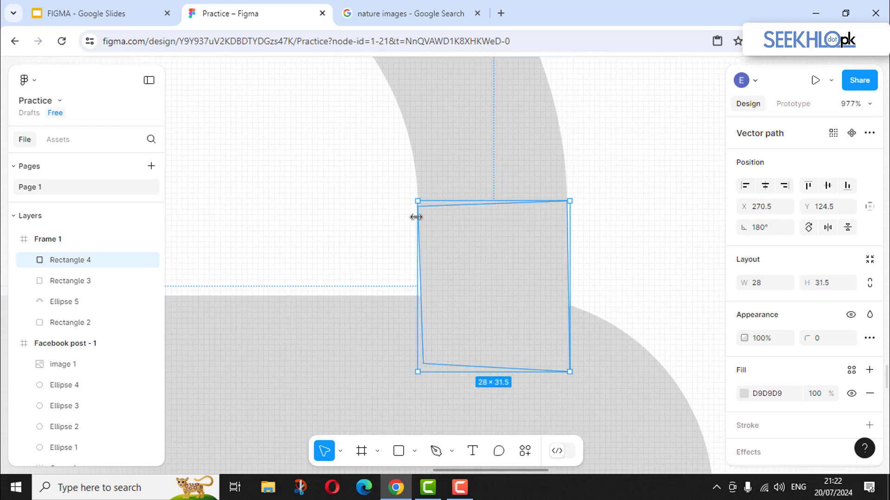
scroll(416, 217, "down", 2)
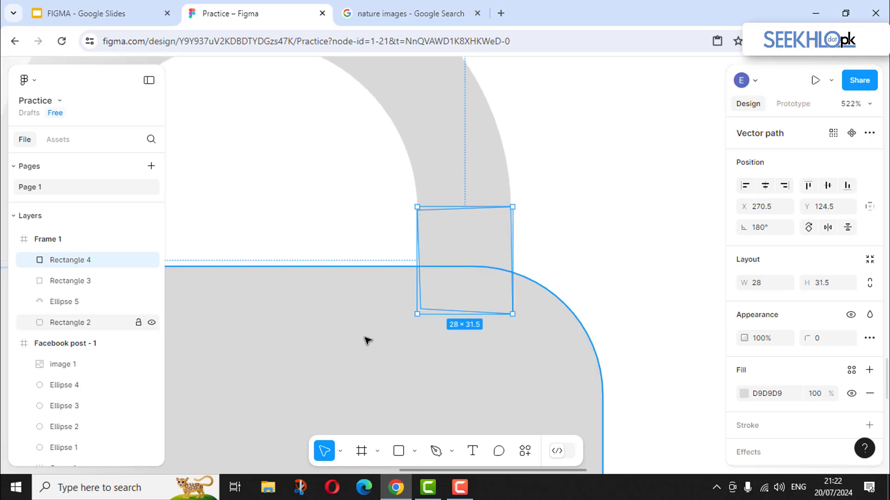
scroll(305, 256, "down", 1)
scroll(306, 256, "down", 3)
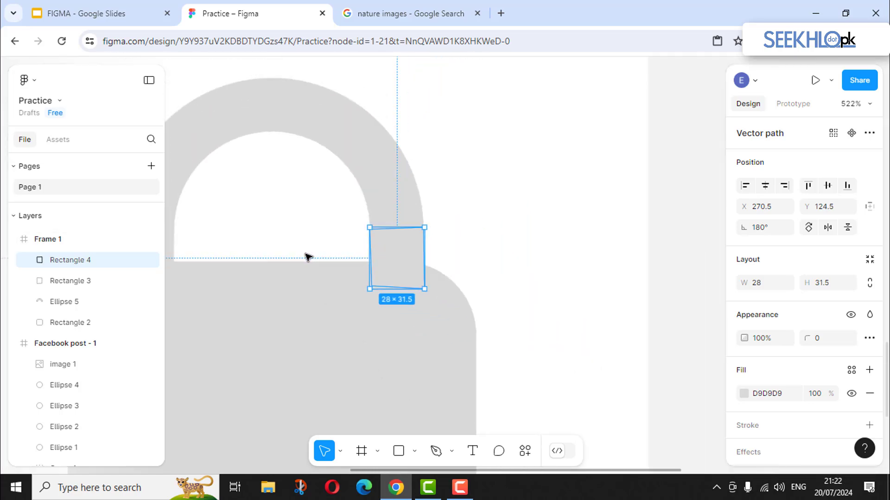
scroll(306, 256, "down", 2)
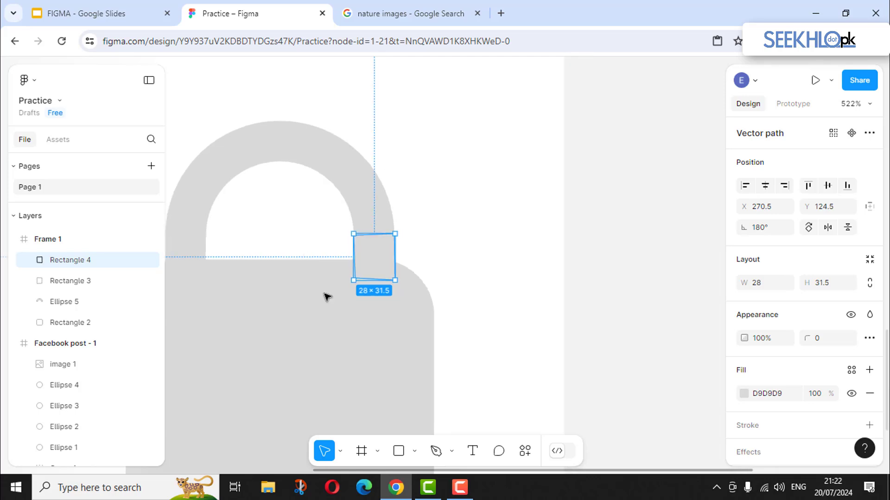
scroll(314, 352, "down", 4)
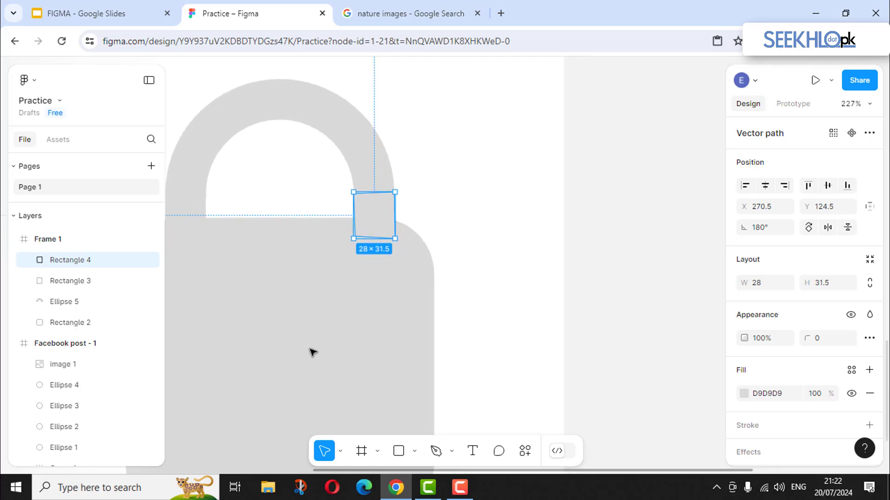
scroll(313, 352, "down", 1)
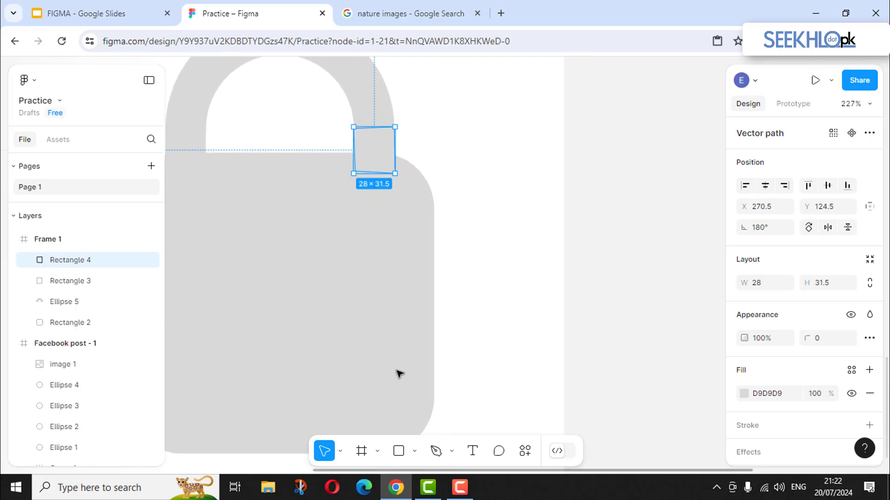
left_click(414, 450)
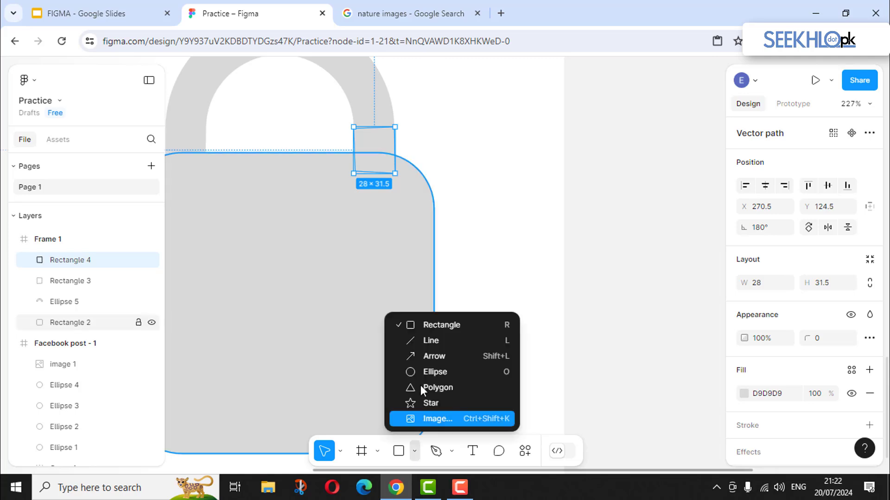
left_click(424, 372)
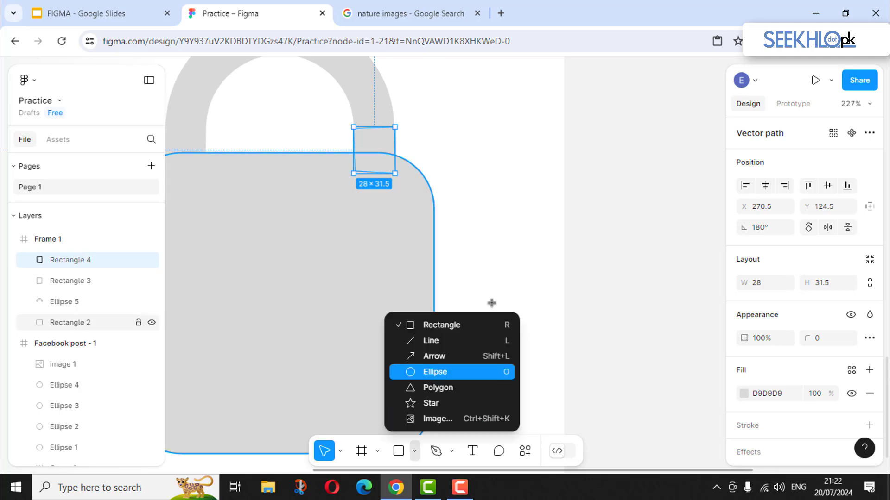
left_click(481, 248)
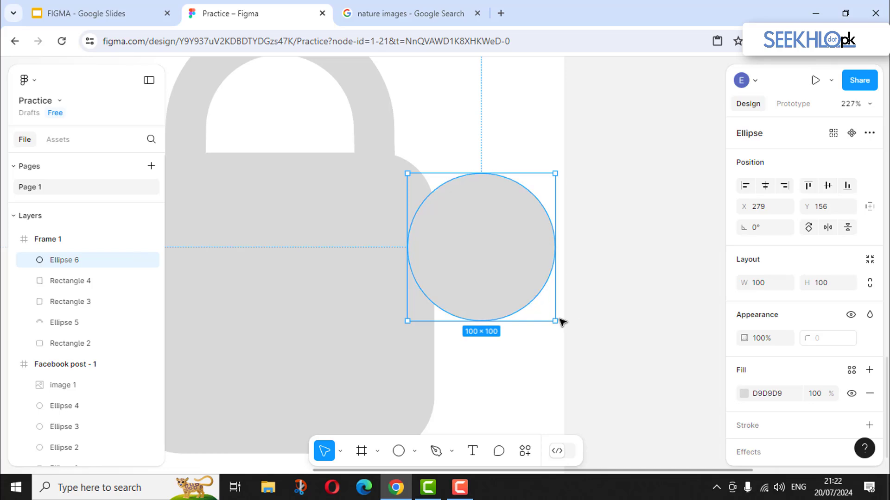
left_click_drag(555, 321, 483, 245)
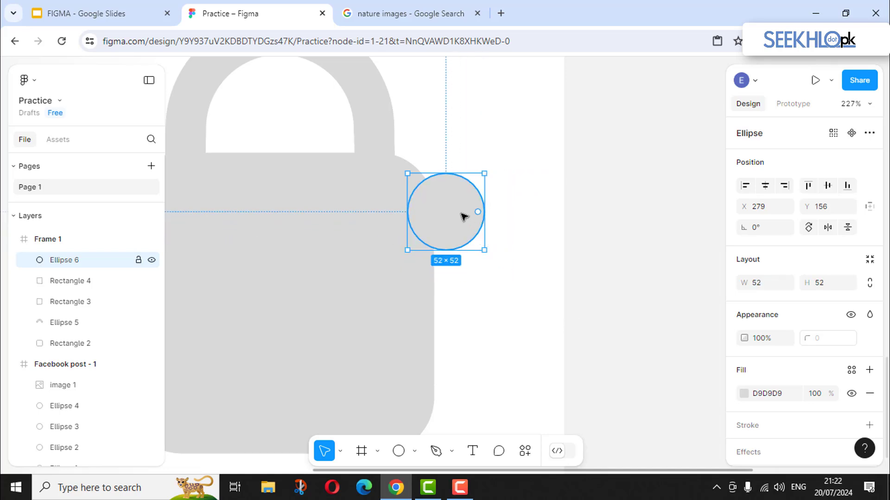
left_click_drag(472, 215, 515, 247)
- Add a triangle under the circle at X 294, Y 198, narrow it to 82 × 100 and round its corners
left_click(414, 452)
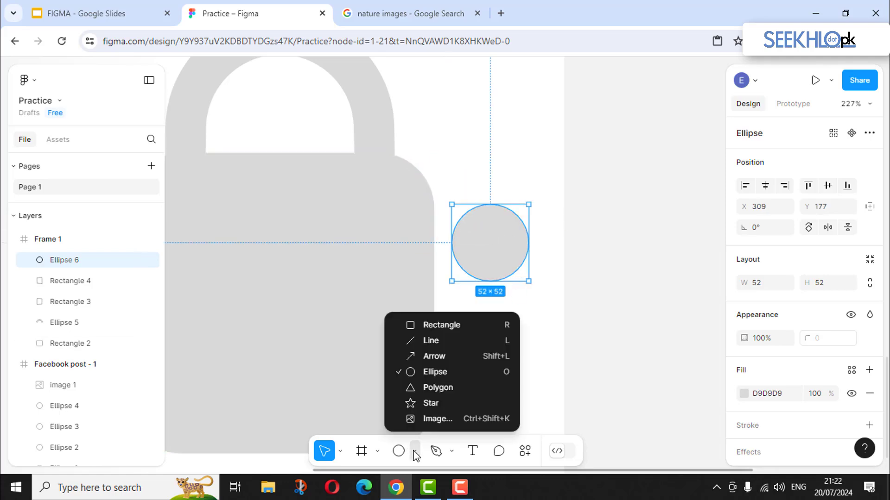
left_click(435, 388)
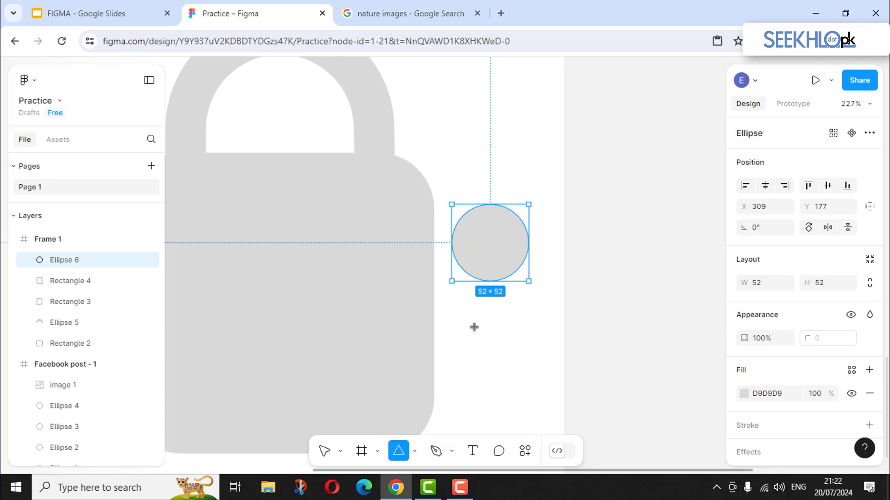
left_click(481, 247)
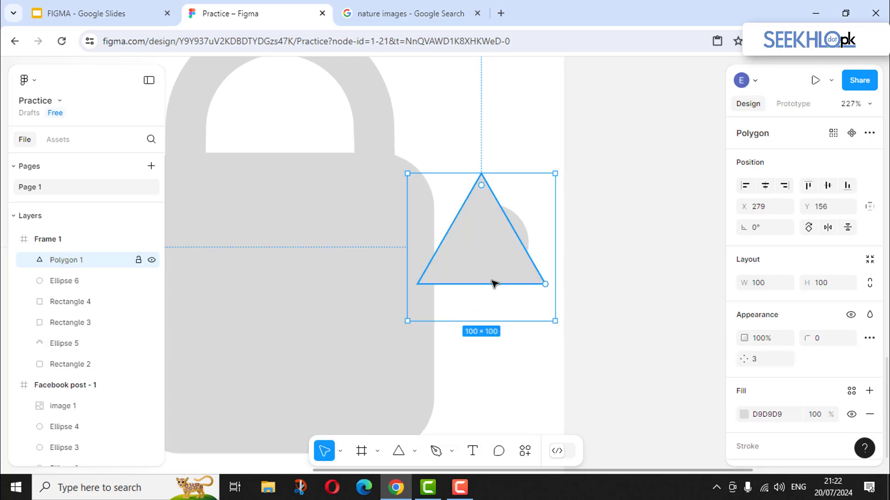
left_click_drag(495, 284, 514, 353)
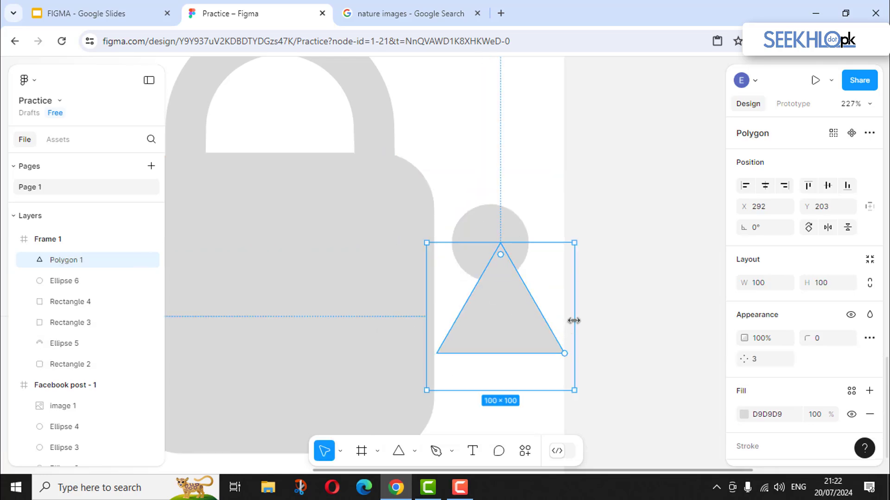
left_click_drag(573, 321, 517, 315)
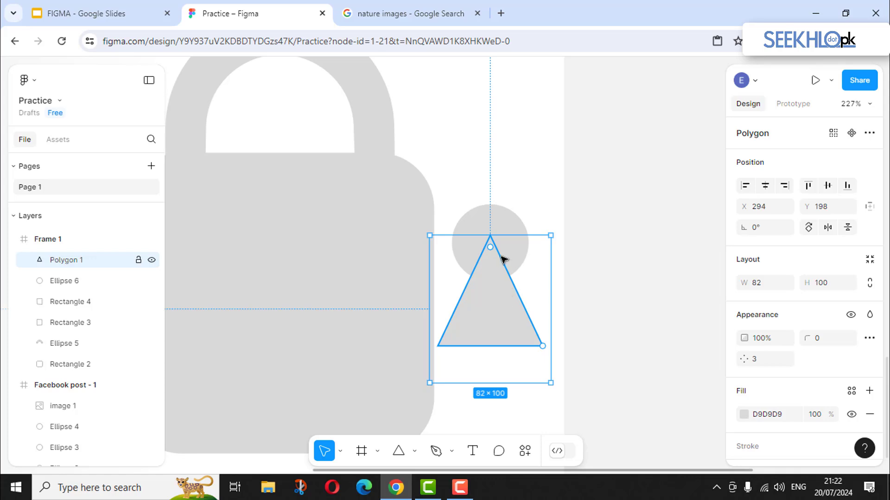
left_click_drag(495, 252, 498, 275)
left_click(554, 193)
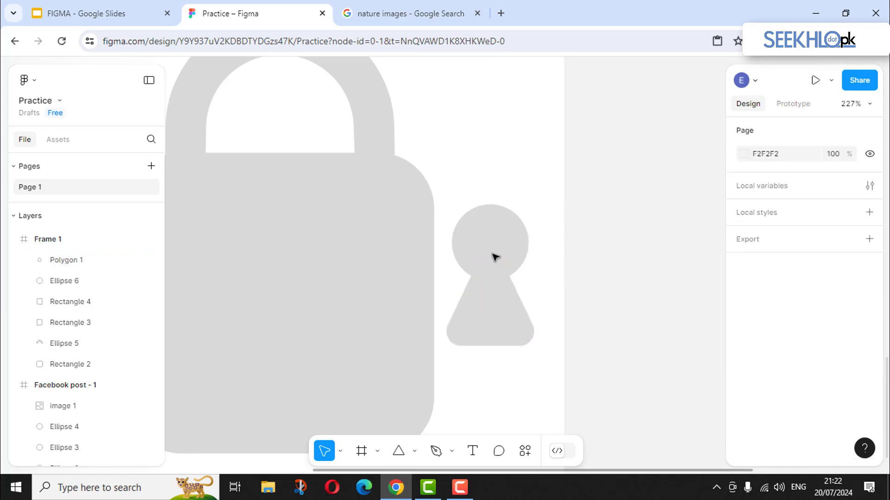
- Shrink the circle above the triangle to 39 × 39 and position it at X 316, Y 183
left_click_drag(490, 180, 494, 340)
left_click(501, 236)
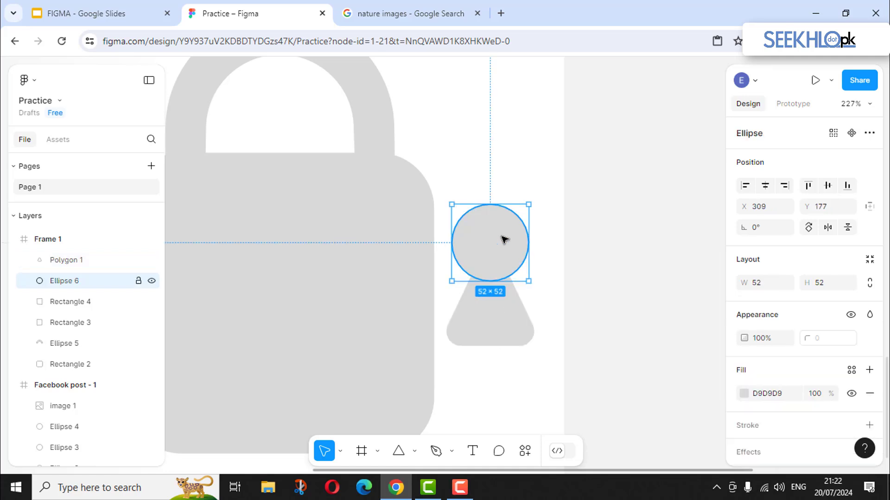
left_click_drag(527, 279, 496, 246)
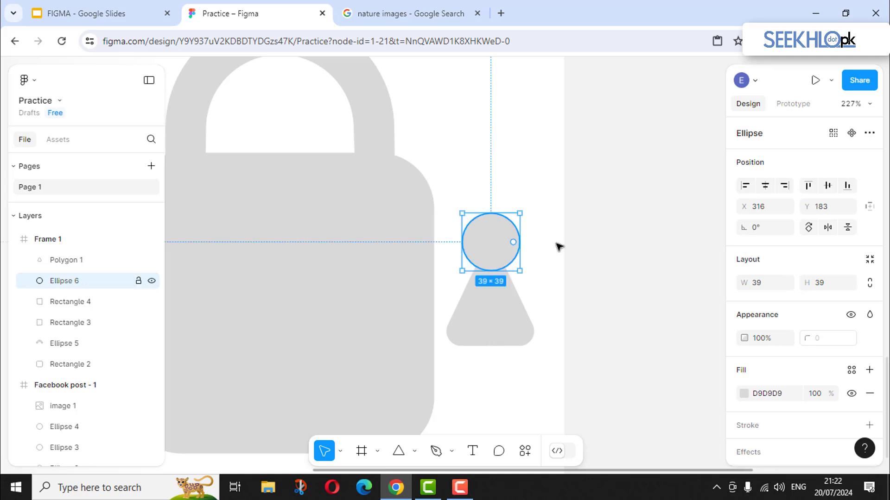
left_click(538, 195)
- Group the circle and the rounded triangle, and move the group onto the padlock body at X 151, Y 231
left_click_drag(527, 183, 492, 337)
right_click(492, 249)
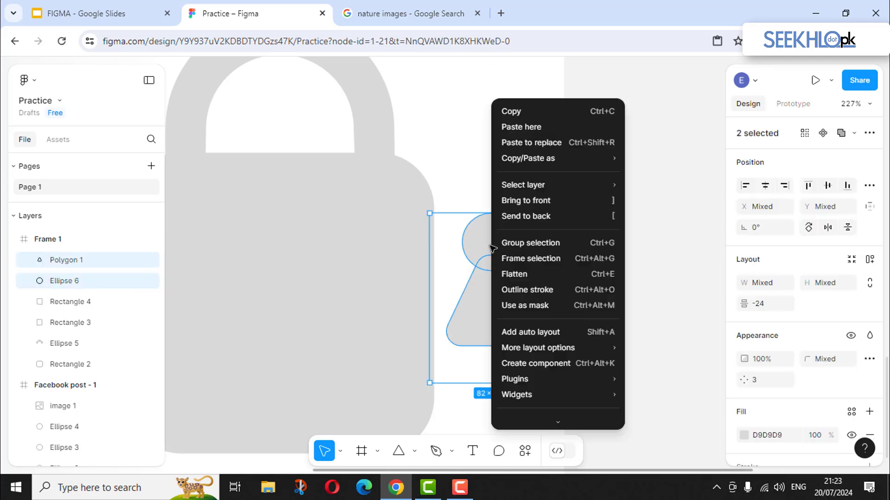
left_click(512, 241)
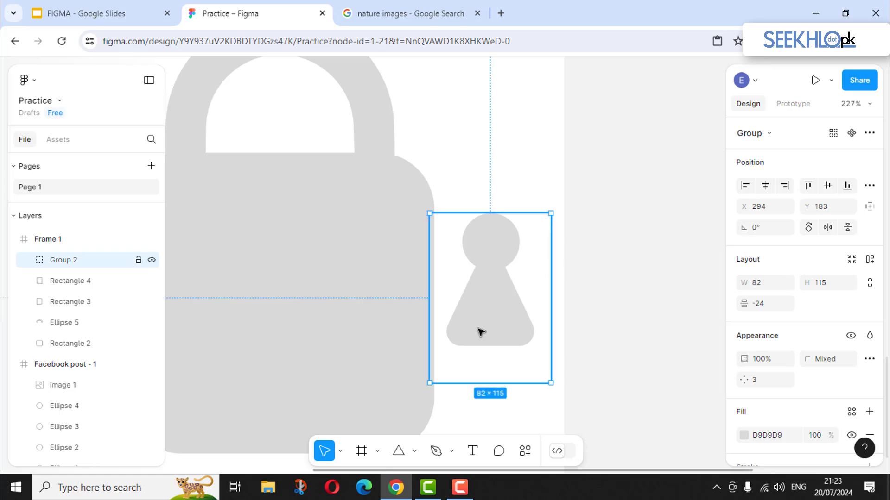
scroll(477, 324, "down", 3)
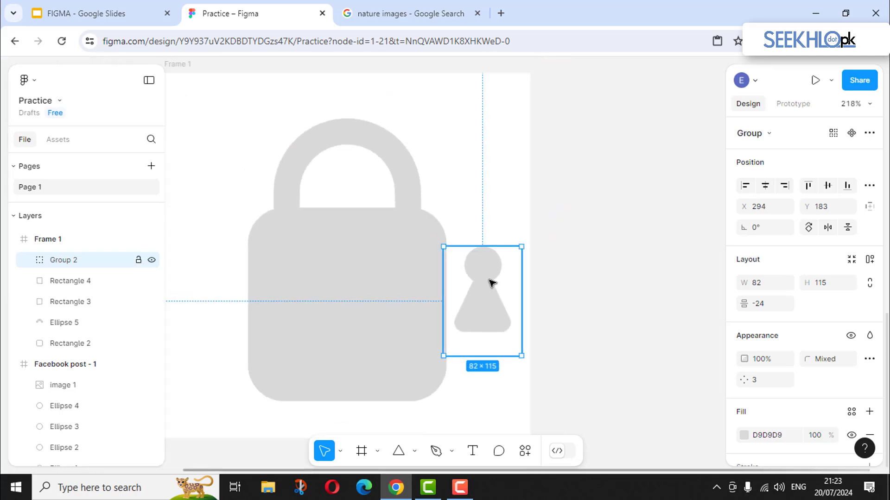
left_click_drag(484, 264, 355, 312)
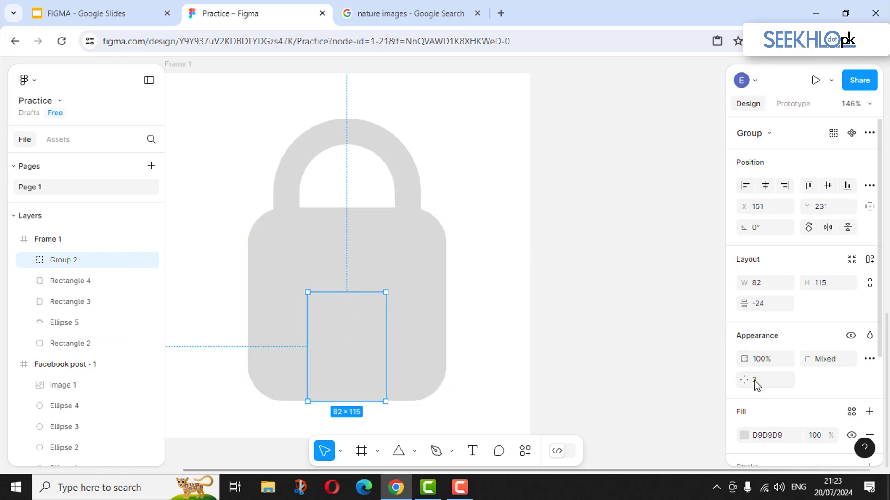
- Fill the keyhole group with black 000000 and move it up to Y 225 on the padlock body
left_click(743, 436)
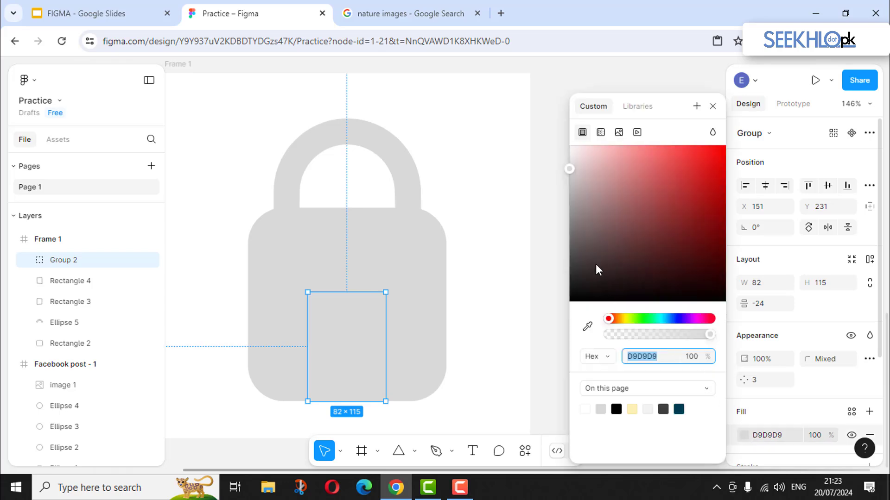
left_click_drag(596, 264, 529, 330)
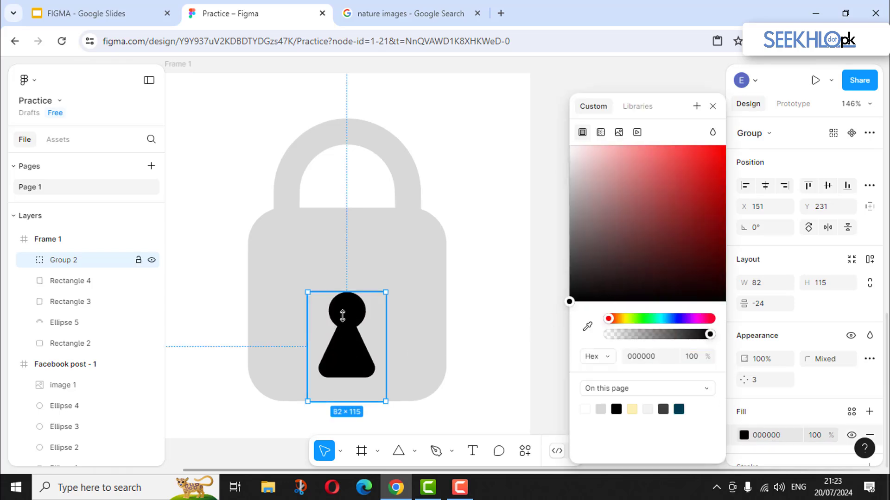
left_click_drag(343, 315, 359, 311)
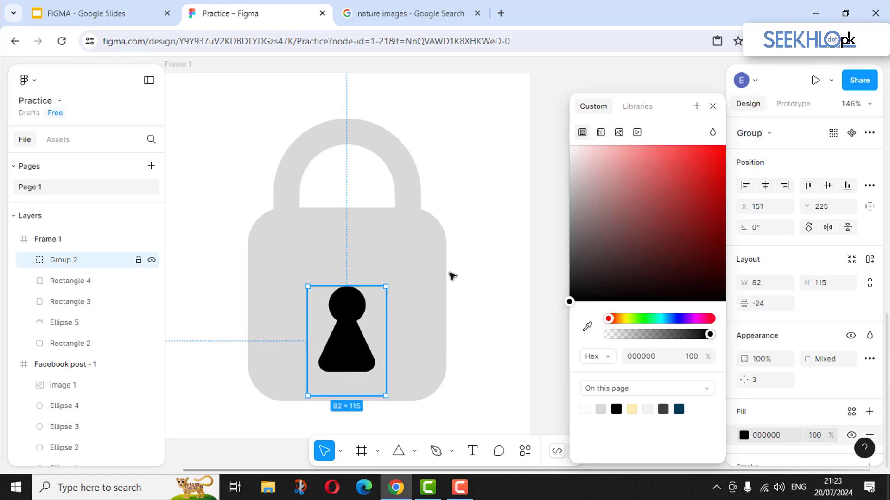
left_click(472, 213)
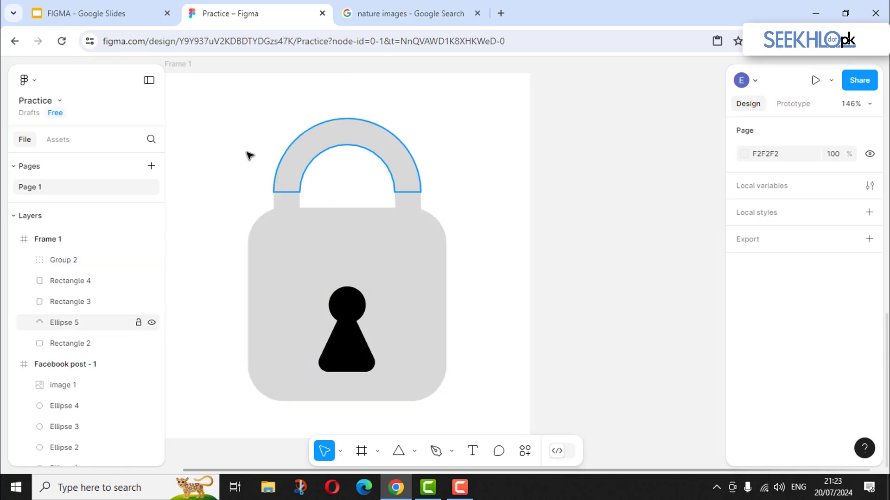
- Change the keyhole group's fill colour to white FFFFFF
left_click_drag(230, 127, 427, 317)
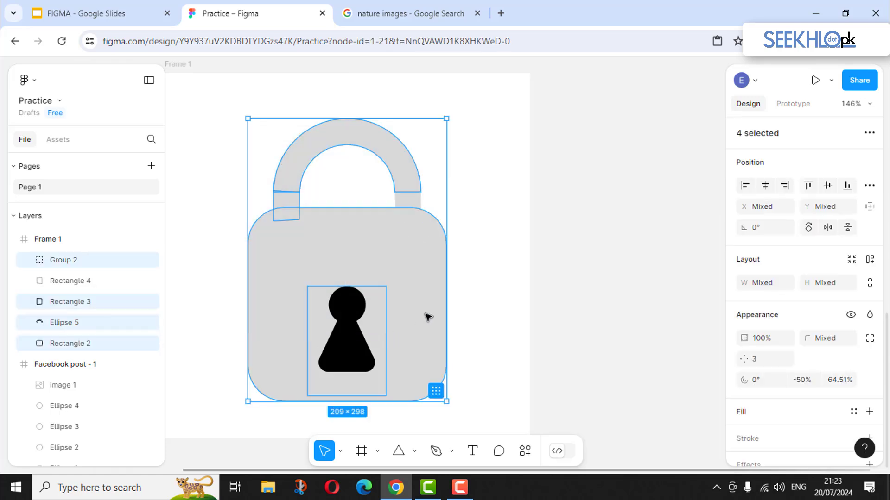
left_click(357, 315)
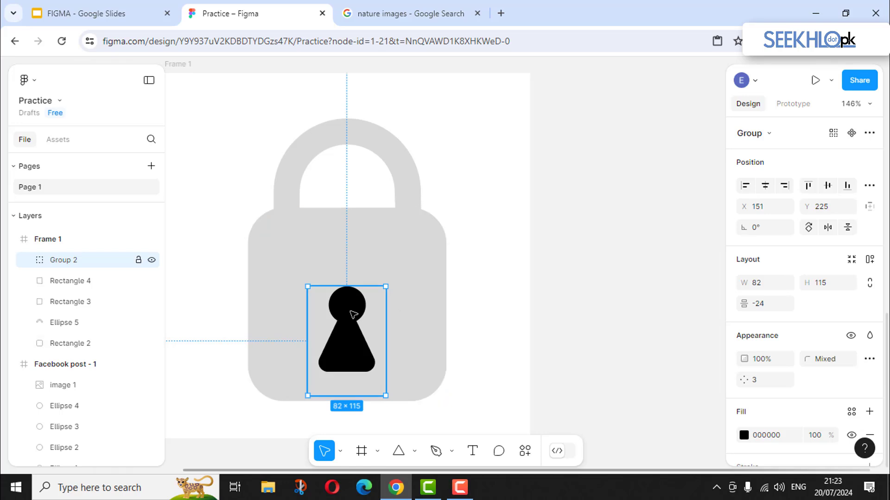
left_click(743, 435)
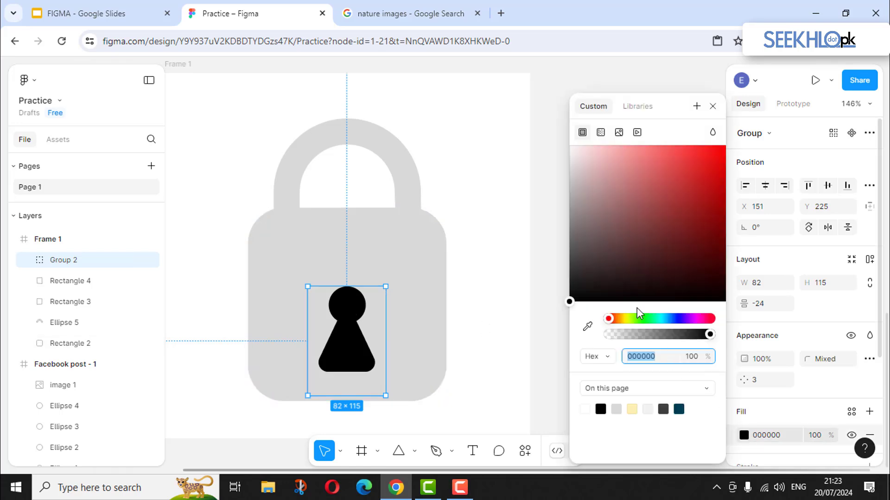
type("FFFFFF")
key("Return")
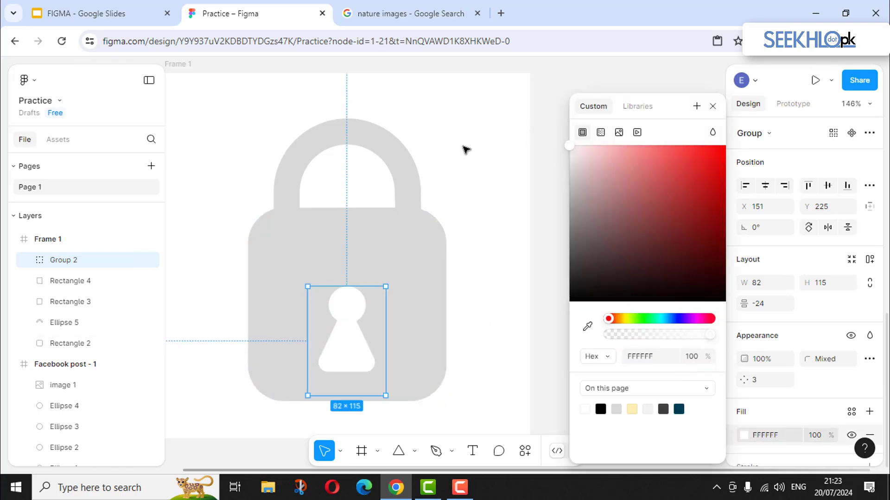
left_click(445, 162)
- Select the padlock body, arc and both connecting rectangles without the keyhole group, and fill them with black 000000
left_click_drag(243, 114, 423, 333)
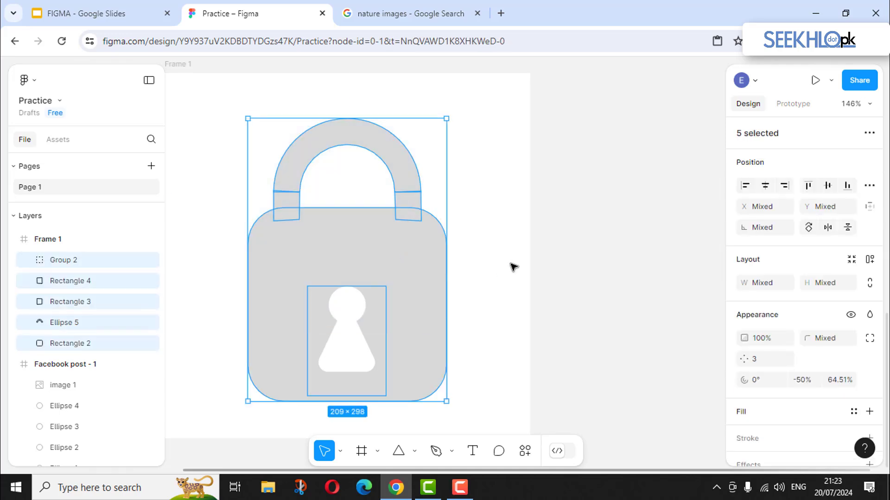
left_click_drag(477, 190, 230, 253)
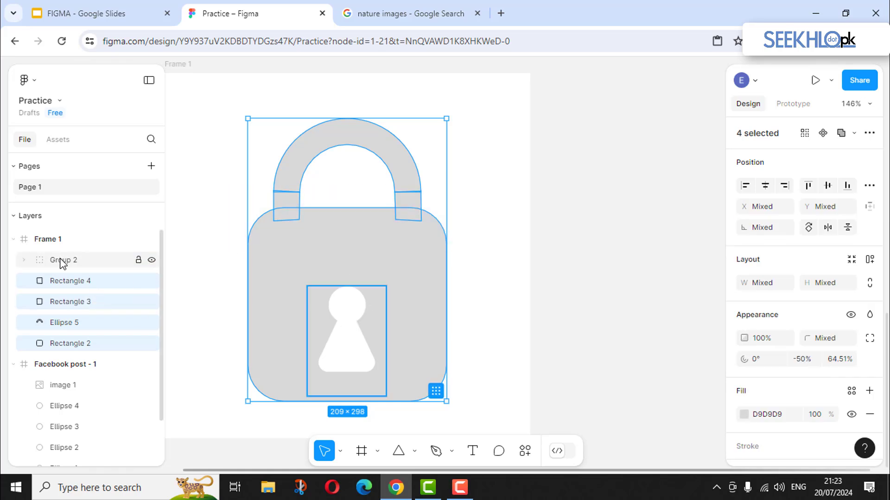
left_click(743, 415)
left_click(616, 408)
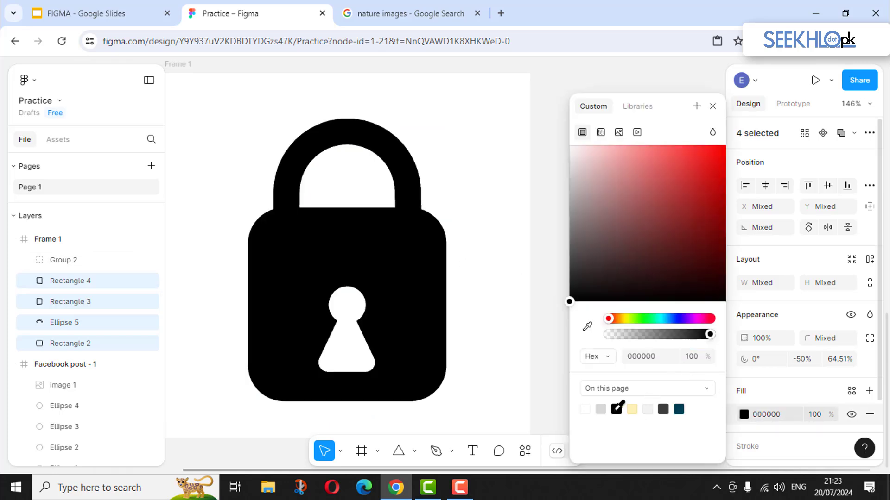
left_click(479, 233)
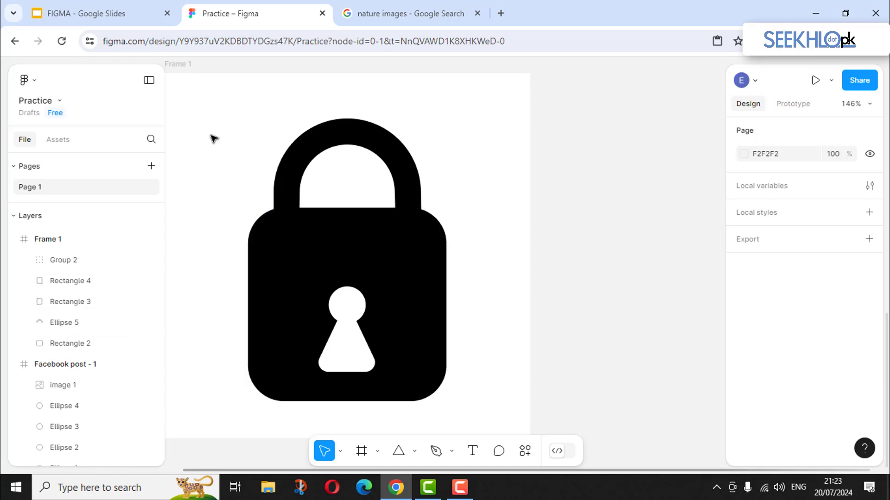
- Change the keyhole group's fill colour to black 000000
left_click(65, 260)
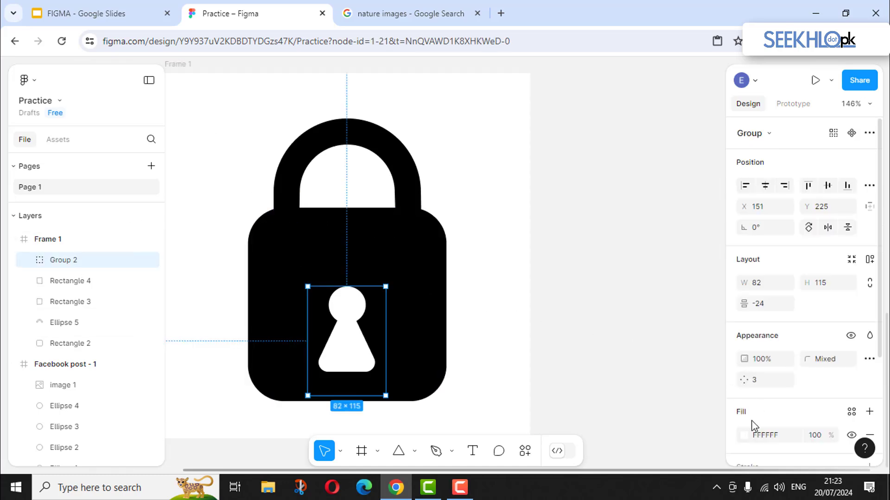
left_click(744, 435)
left_click_drag(531, 340, 497, 355)
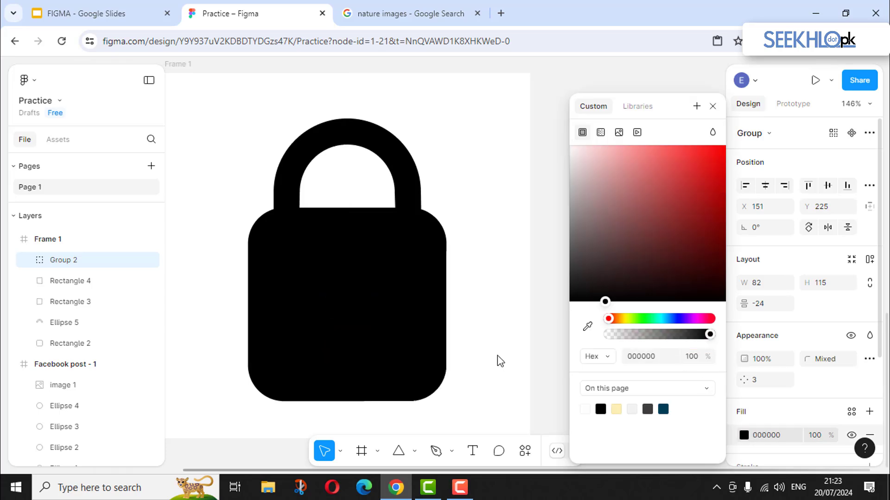
left_click(483, 244)
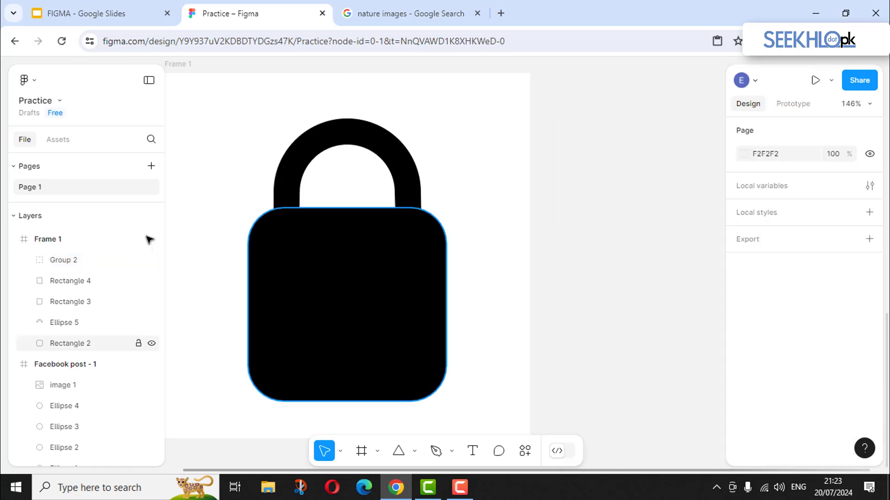
- Select the padlock body, arc and both connecting rectangles without the keyhole group, and fill them with bright green 3BFF00
left_click(56, 287)
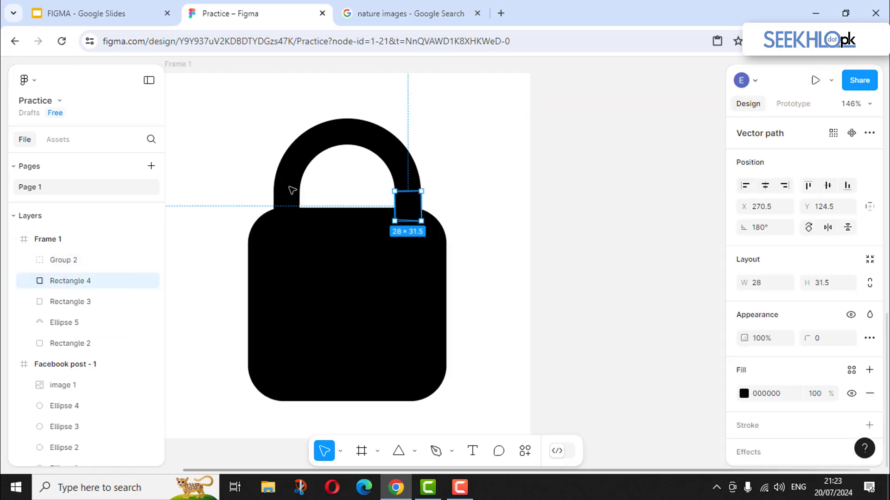
left_click(76, 304, "shift")
left_click(70, 323, "shift")
left_click(67, 345, "shift")
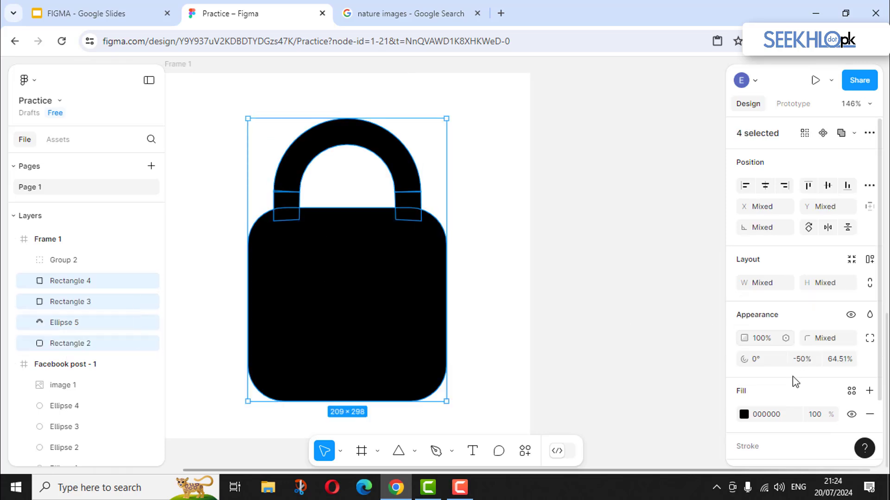
left_click(744, 414)
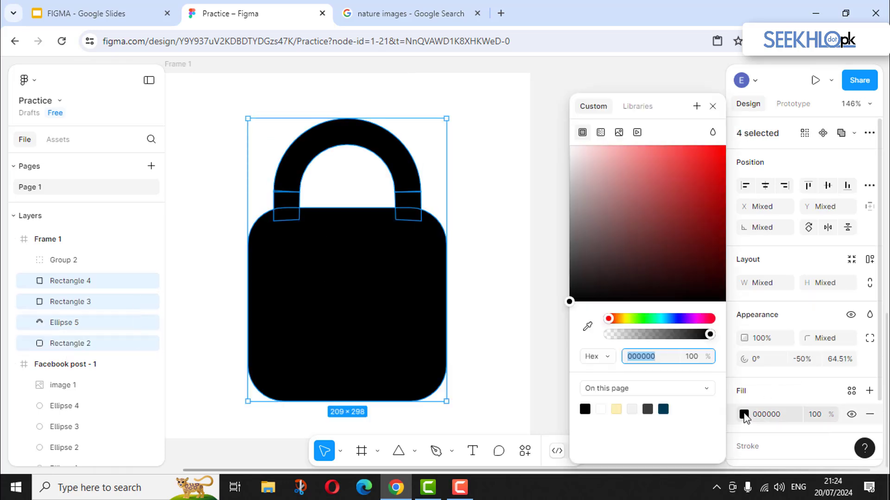
left_click(639, 318)
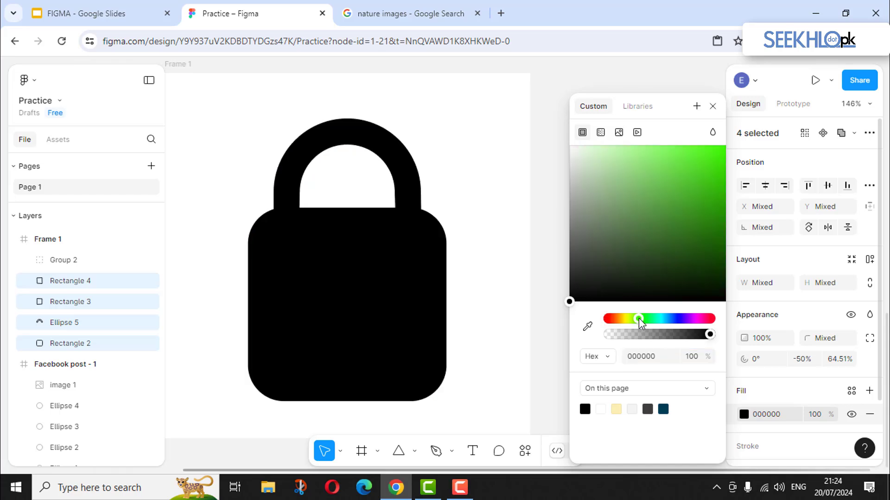
left_click_drag(668, 216, 728, 138)
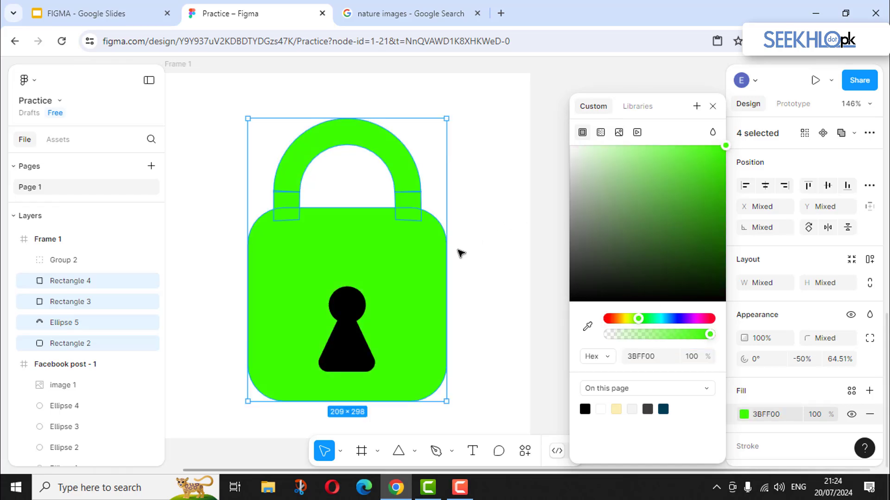
left_click(473, 236)
- Select all five padlock parts in Frame 1, including the keyhole group, and create a component from them
scroll(493, 248, "down", 5)
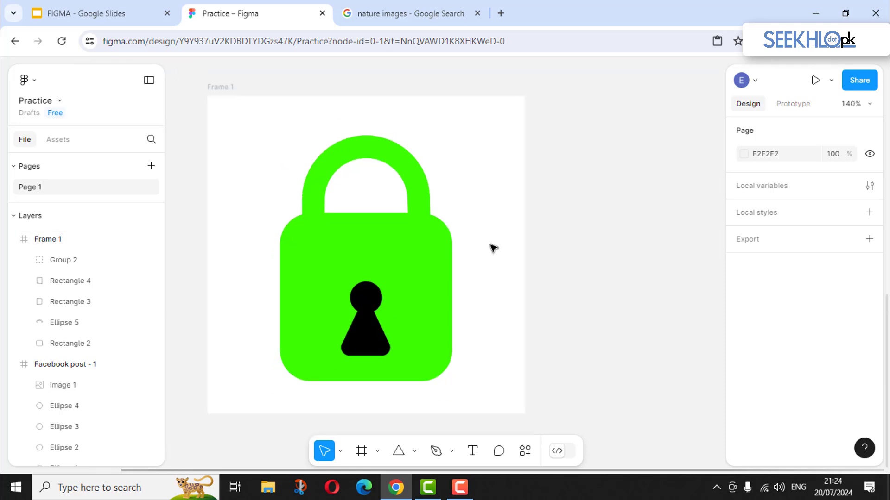
scroll(493, 248, "down", 4)
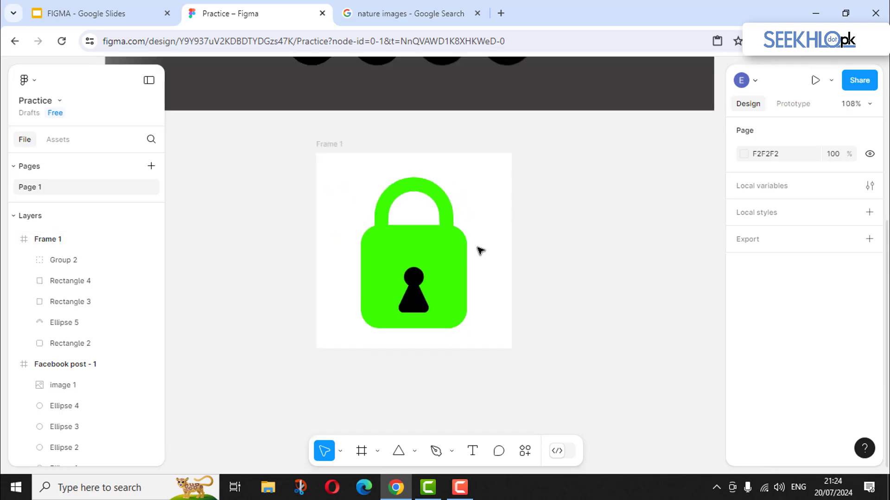
left_click_drag(466, 323, 436, 247)
right_click(436, 247)
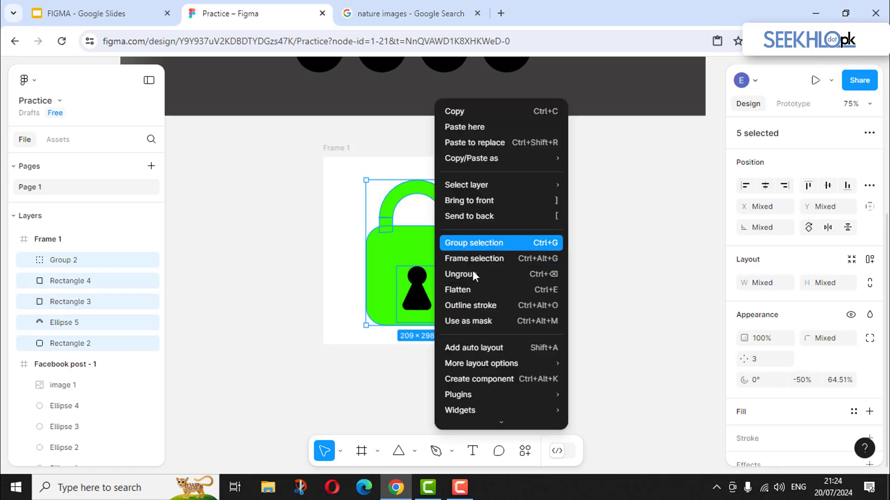
left_click(504, 379)
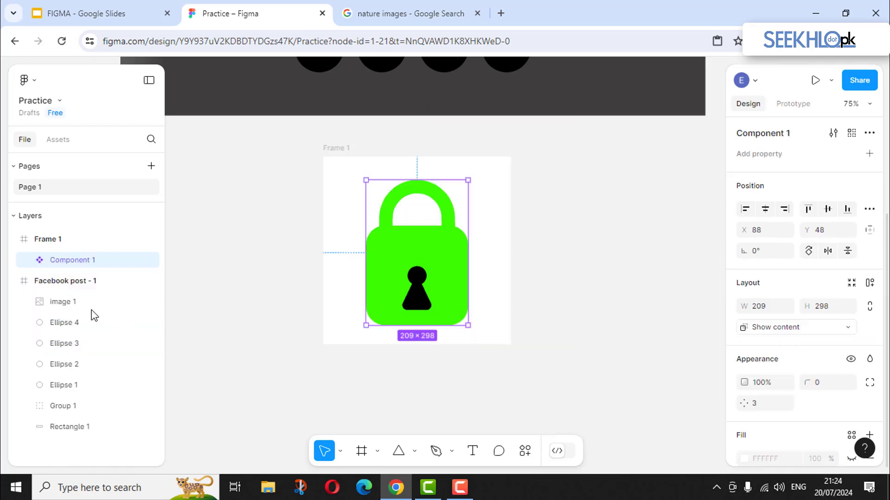
- Move the padlock component to X 14, Y 12 in Frame 1 and scale it proportionally to 199 × 285
mouse_move(394, 224)
left_mouse_down()
mouse_move(481, 223)
mouse_move(372, 229)
mouse_move(410, 234)
mouse_move(397, 240)
left_mouse_up()
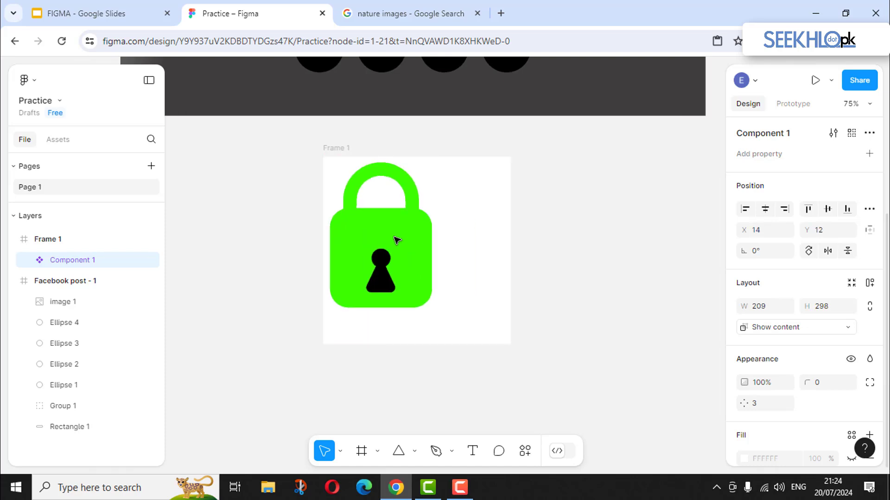
scroll(460, 249, "up", 2)
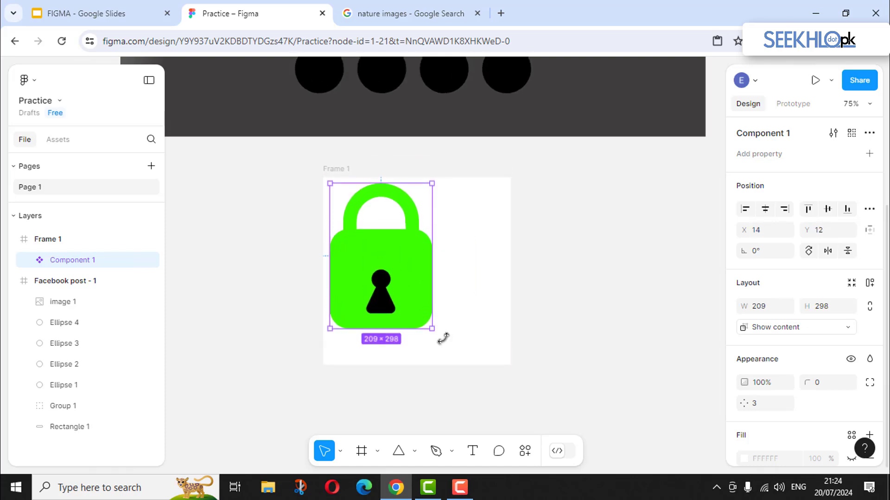
mouse_move(399, 287)
left_mouse_down()
mouse_move(371, 232)
mouse_move(404, 283)
left_mouse_up()
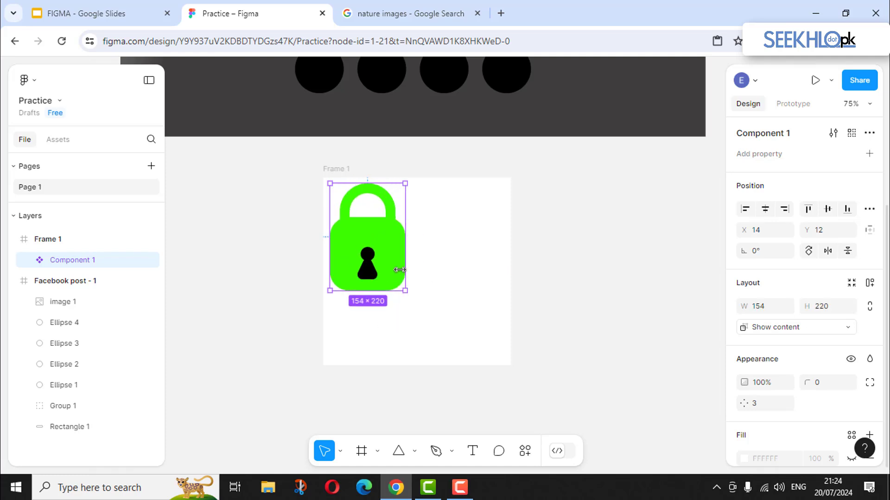
left_click_drag(411, 305, 423, 319)
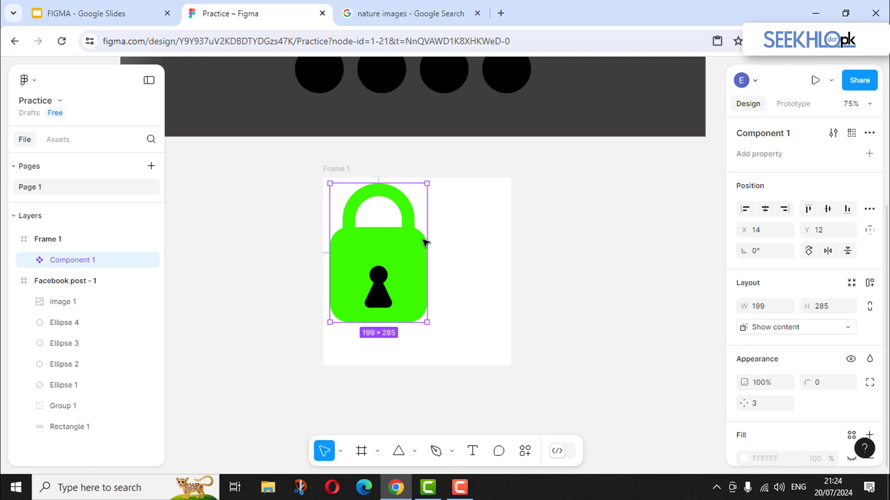
right_click(399, 252)
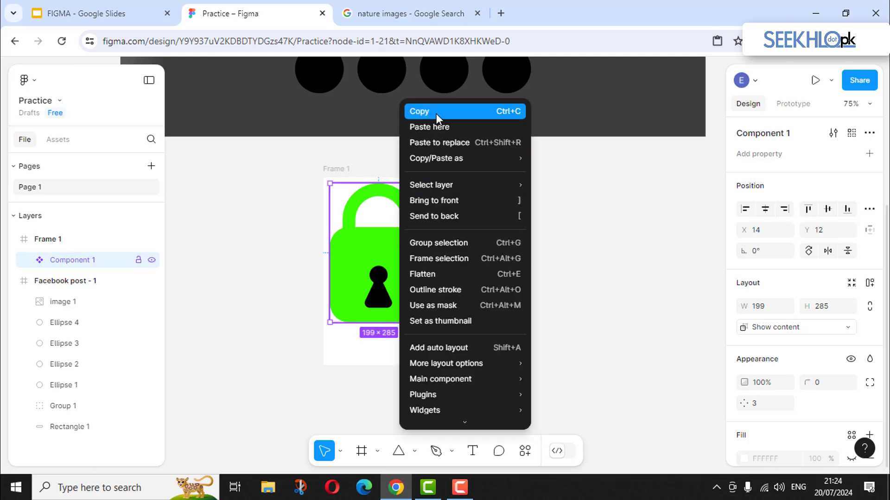
mouse_move(429, 158)
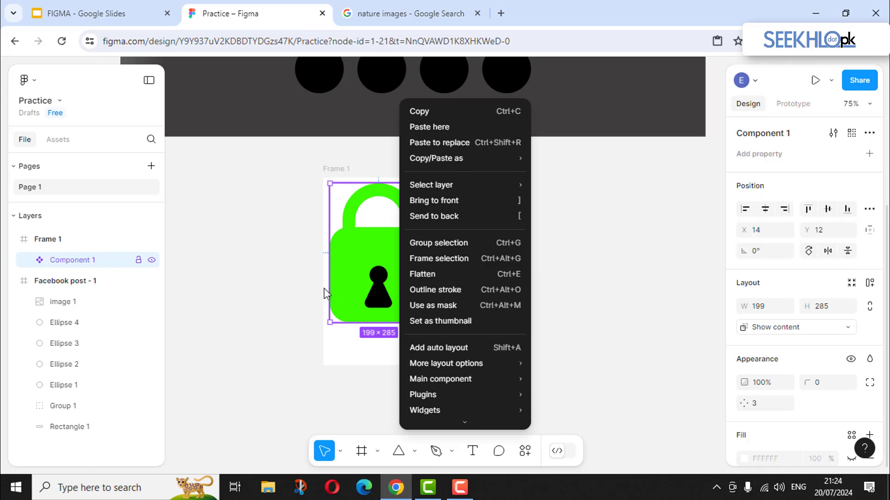
left_click(281, 279)
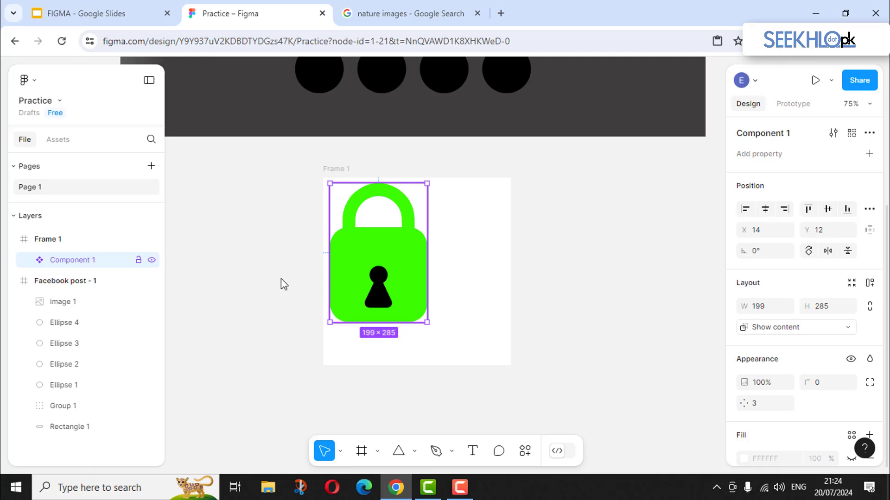
left_click(465, 222)
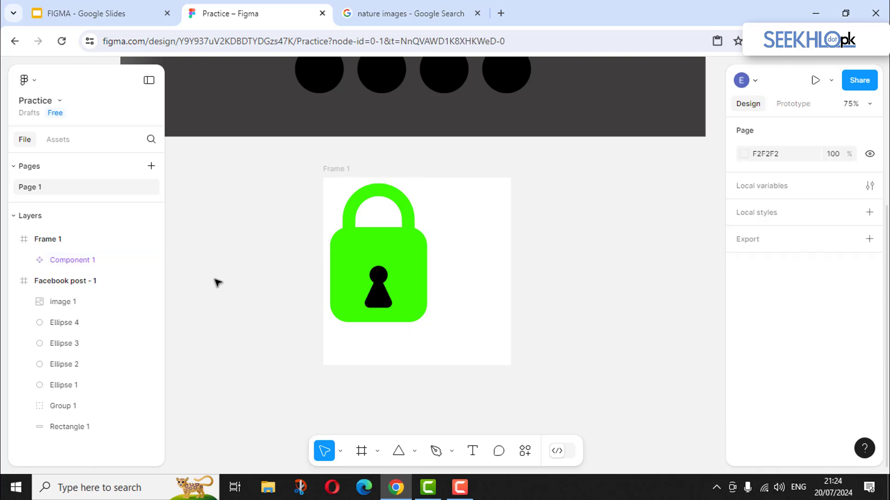
- Undo the padlock component's scaling and move, and turn the component back into separate padlock layers
left_click(88, 265)
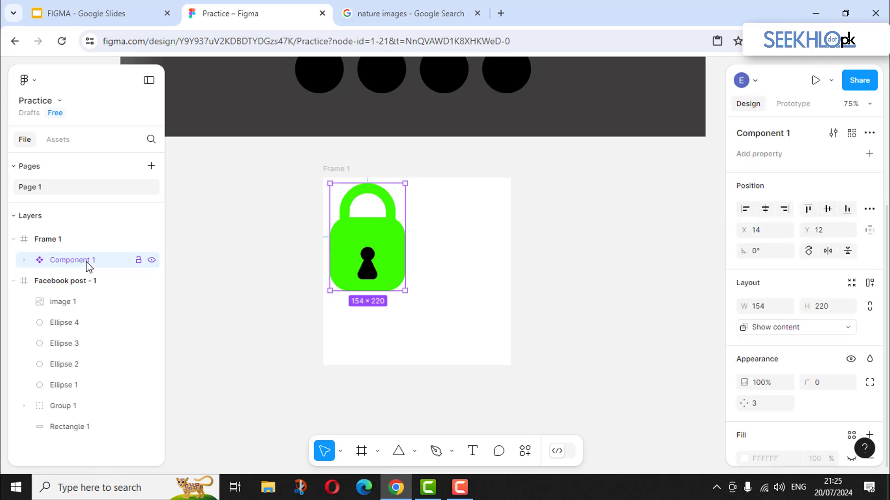
key("ctrl+z")
key("ctrl+z")
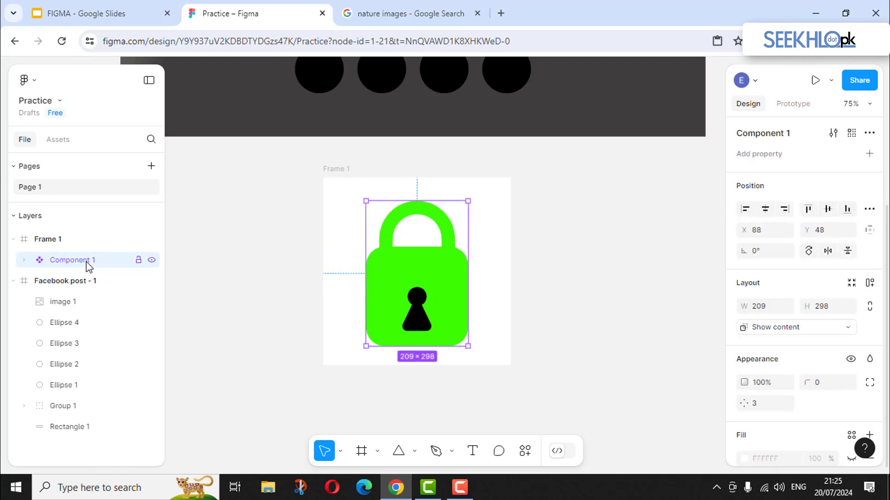
key("ctrl+shift+g")
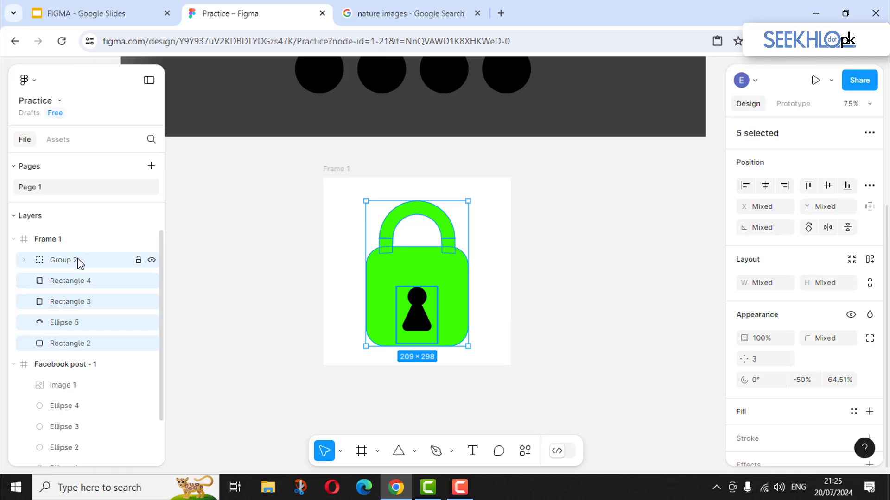
- Select all five padlock parts in Frame 1 and combine them into one group
left_click(338, 221)
left_click_drag(321, 203, 479, 337)
right_click(407, 288)
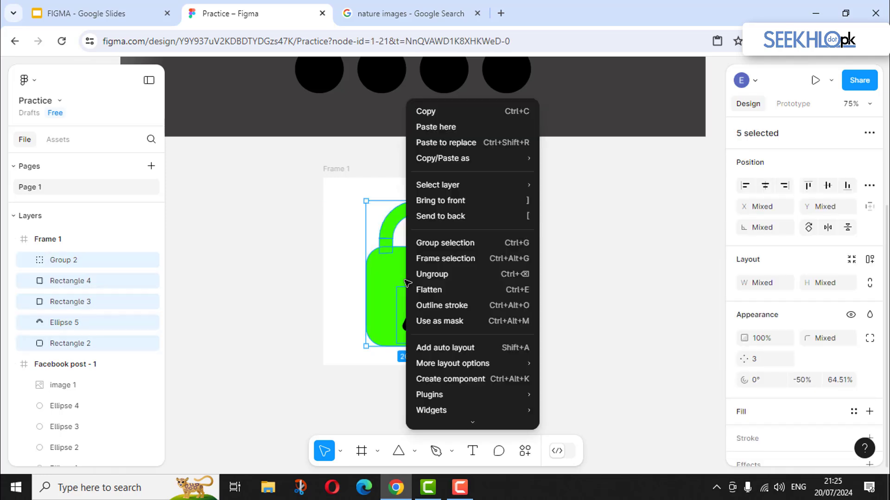
left_click(435, 244)
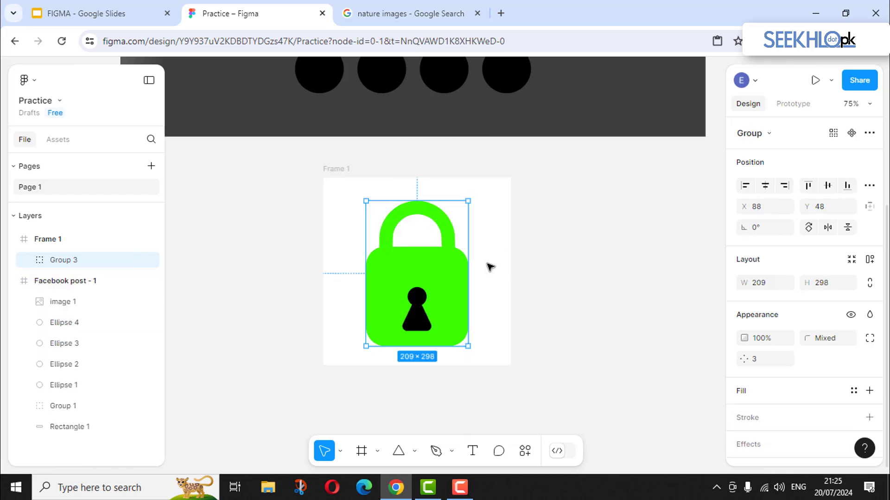
- Scale the padlock group down proportionally to about 175 × 250, keeping its upper-left corner in place
scroll(457, 292, "up", 1)
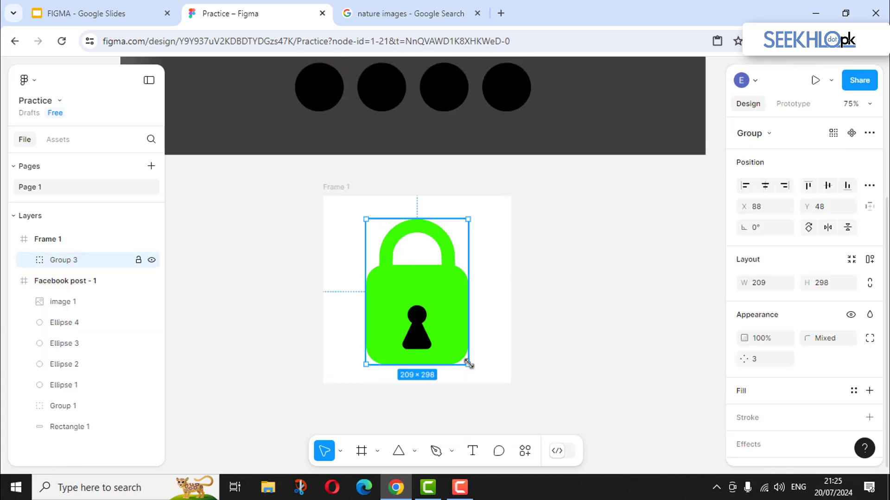
left_click_drag(469, 365, 456, 322)
left_click(492, 282)
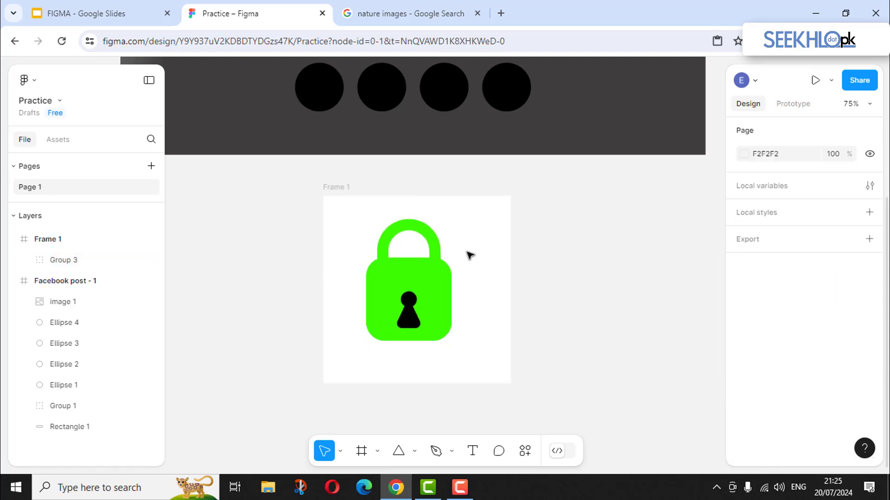
- Apply Outline stroke to the whole padlock group and clear the selection
left_click_drag(464, 221, 345, 356)
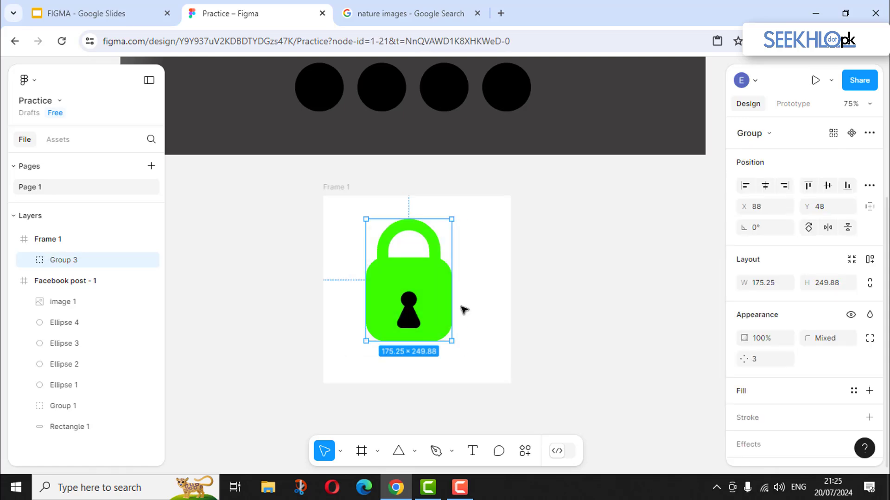
right_click(422, 275)
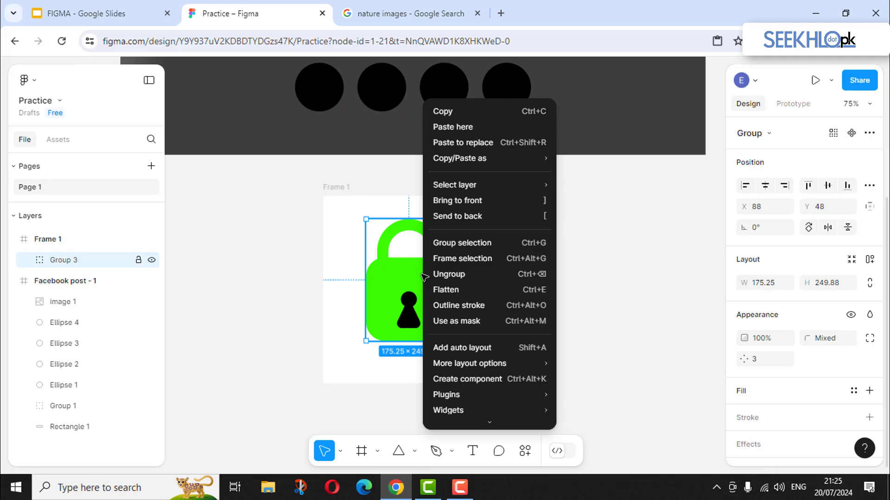
left_click(463, 302)
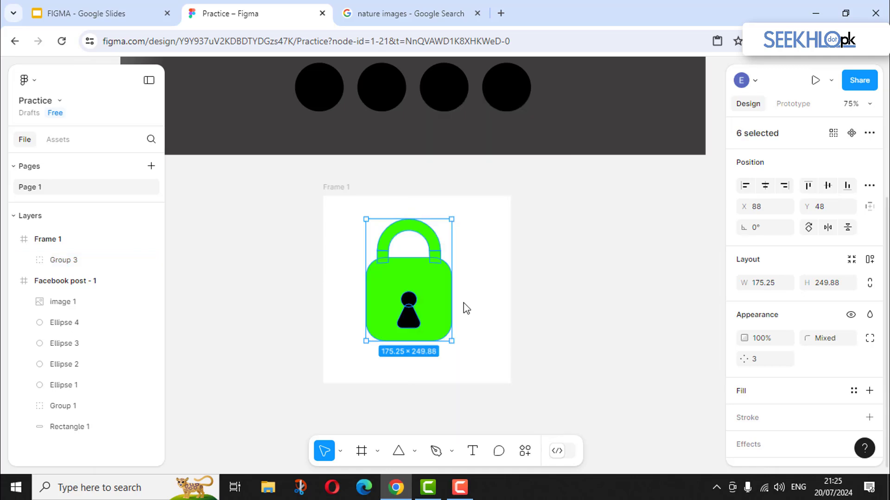
left_click(319, 249)
- Scale the padlock group to about 172 × 246 and move it over the first black circle in the Facebook post, at X 277, Y 346
left_click(423, 277)
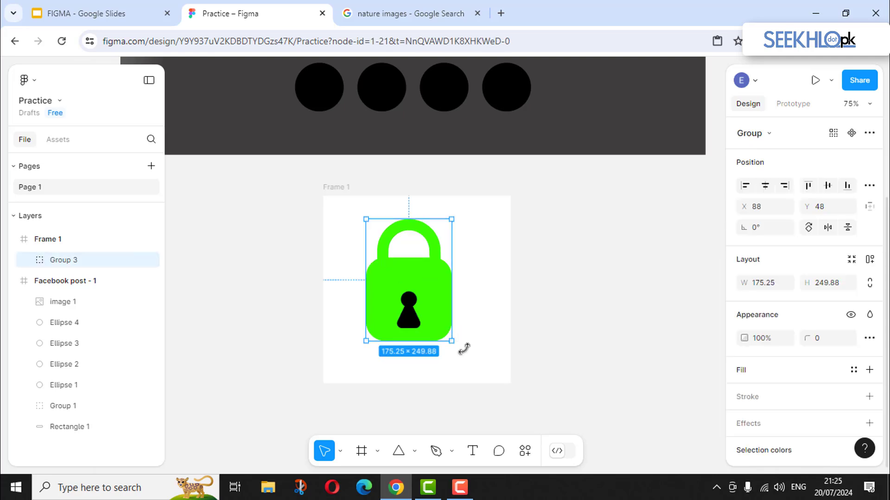
left_click_drag(434, 326, 450, 318)
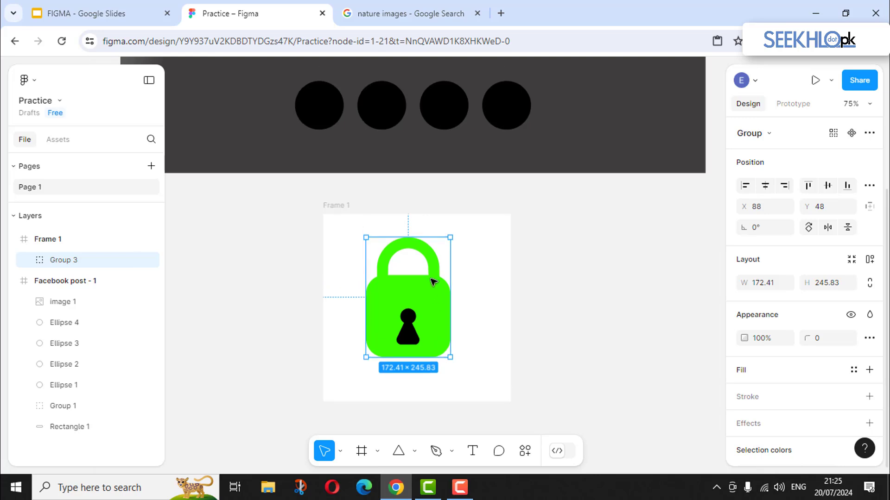
scroll(435, 282, "up", 3)
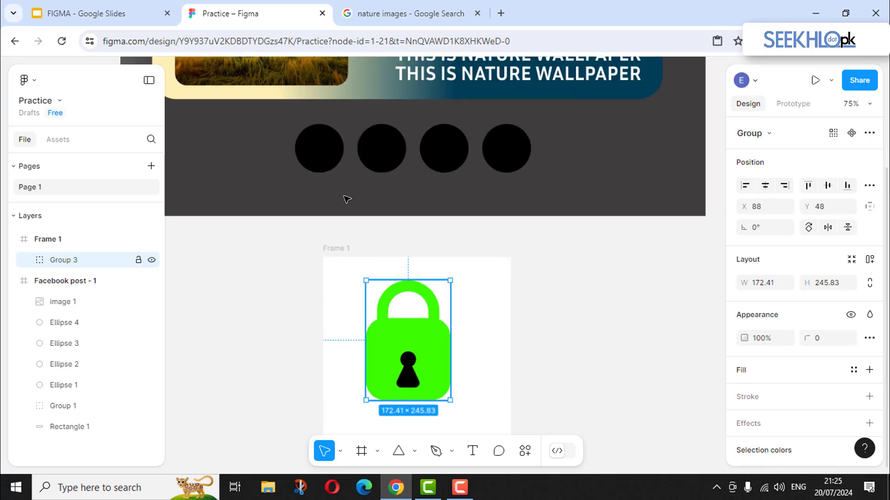
left_click_drag(344, 196, 321, 146)
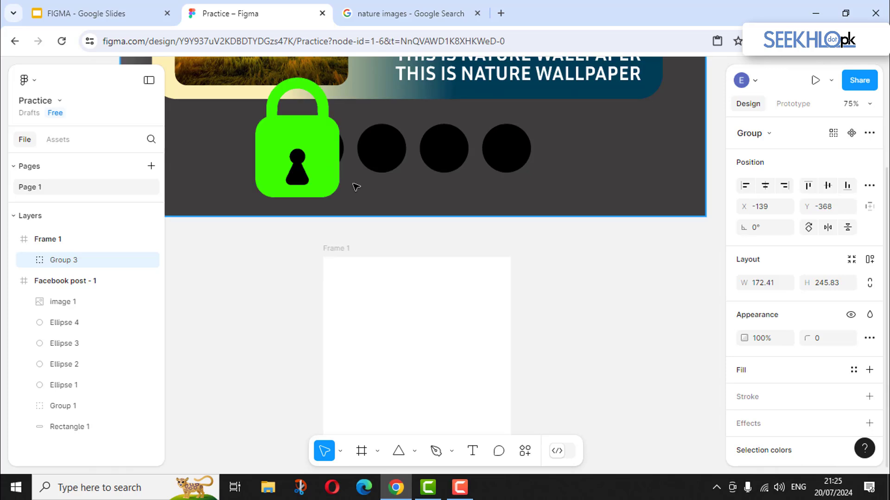
scroll(335, 216, "up", 2)
scroll(336, 254, "up", 1)
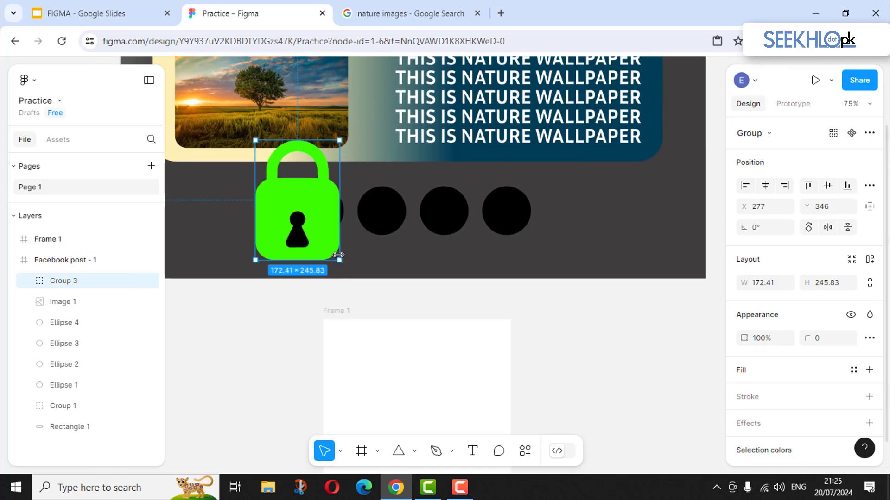
- Shrink the padlock group to fit centred inside the first black circle of the Facebook post and clear the selection
mouse_move(314, 225)
left_mouse_down()
mouse_move(270, 155)
mouse_move(328, 216)
left_mouse_up()
left_click(391, 310)
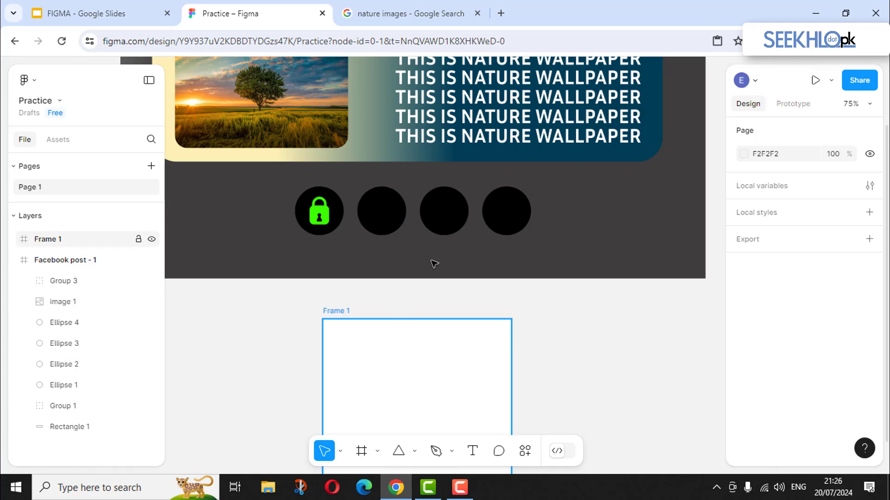
- Select the second black circle in the Facebook post
scroll(383, 220, "down", 1)
scroll(385, 223, "down", 3)
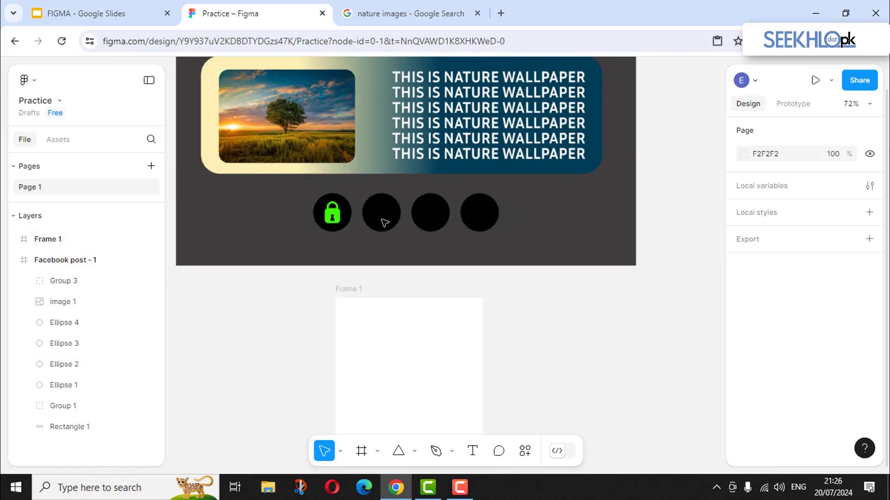
left_click(383, 220)
right_click(382, 218)
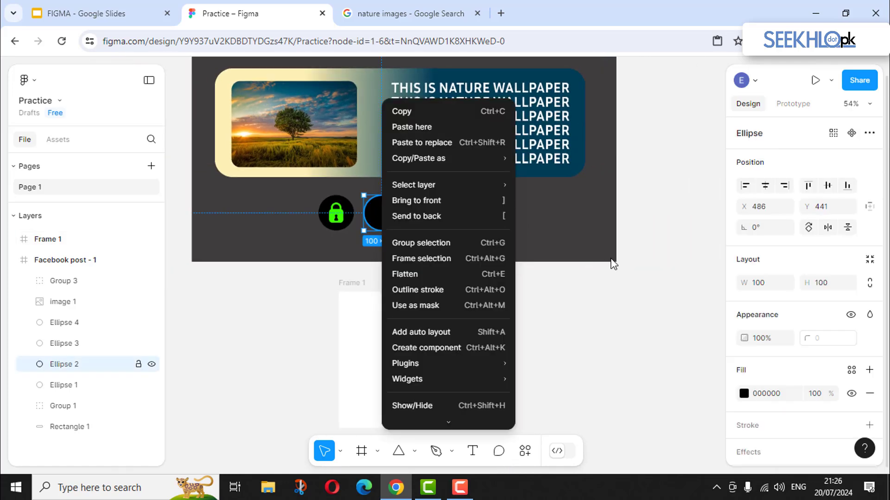
left_click(655, 223)
right_click(655, 222)
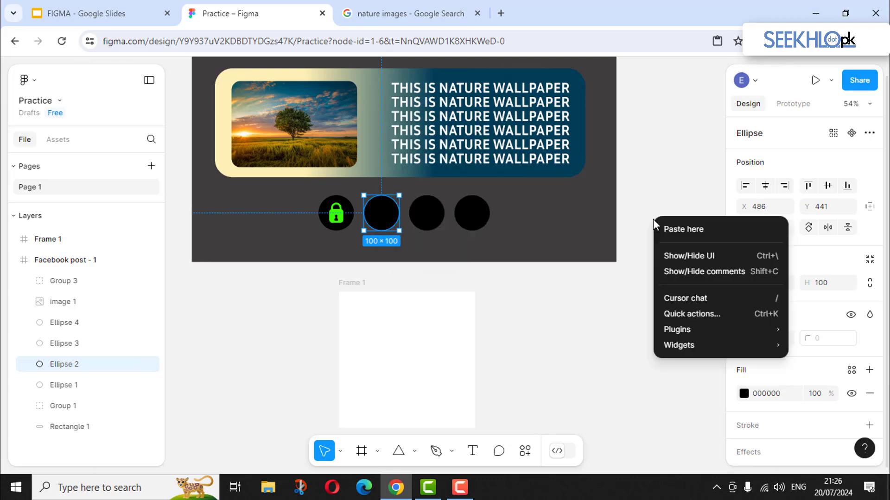
left_click(38, 83)
mouse_move(51, 281)
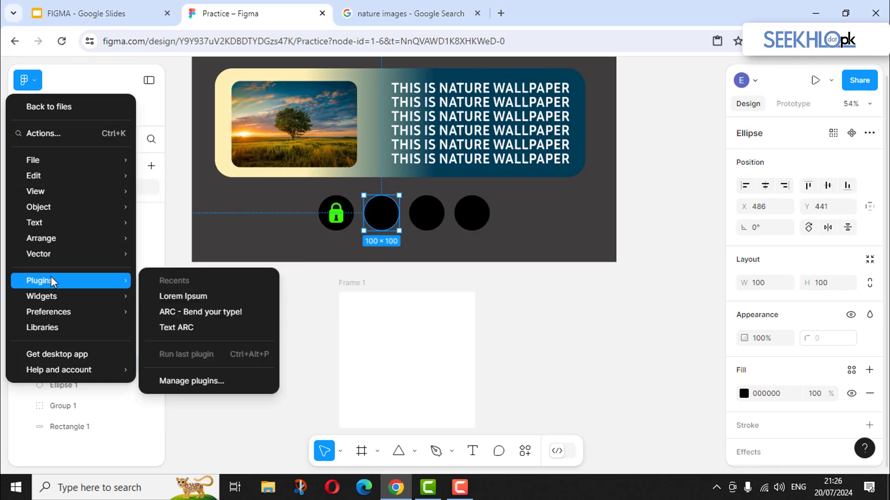
left_click(640, 189)
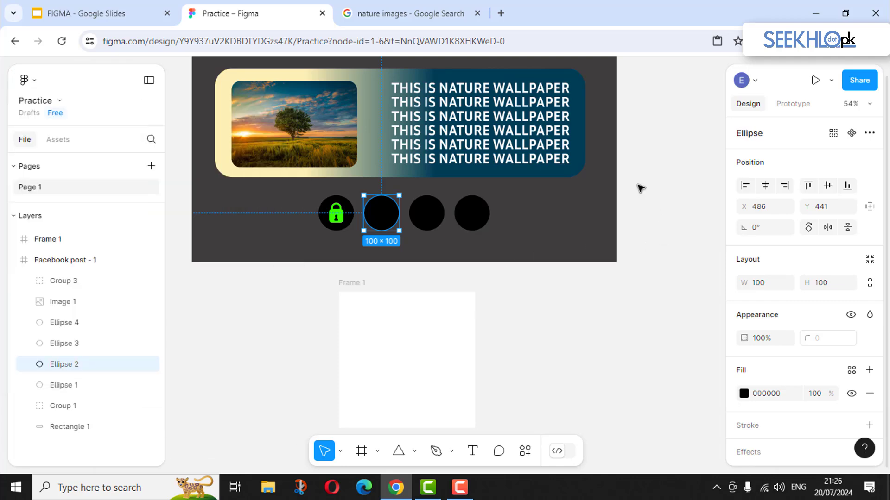
- Search the available plugins for "icon" and look through the matching icon plugins
right_click(632, 170)
mouse_move(662, 278)
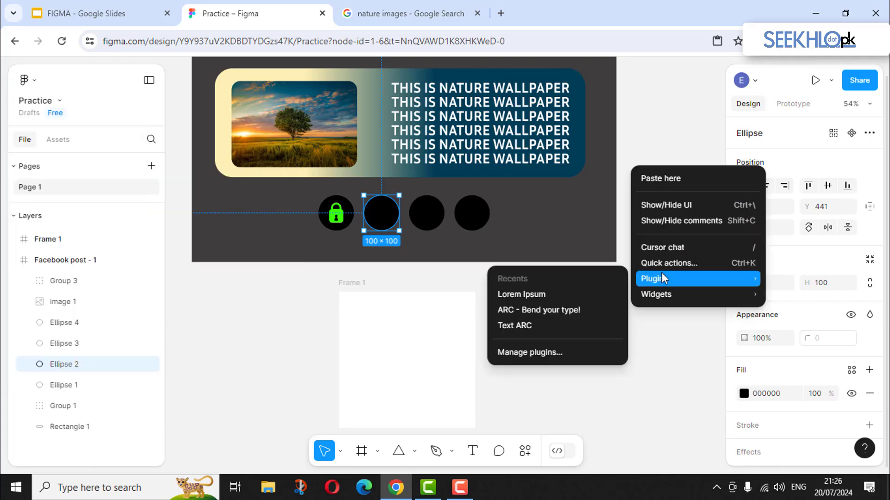
left_click(527, 352)
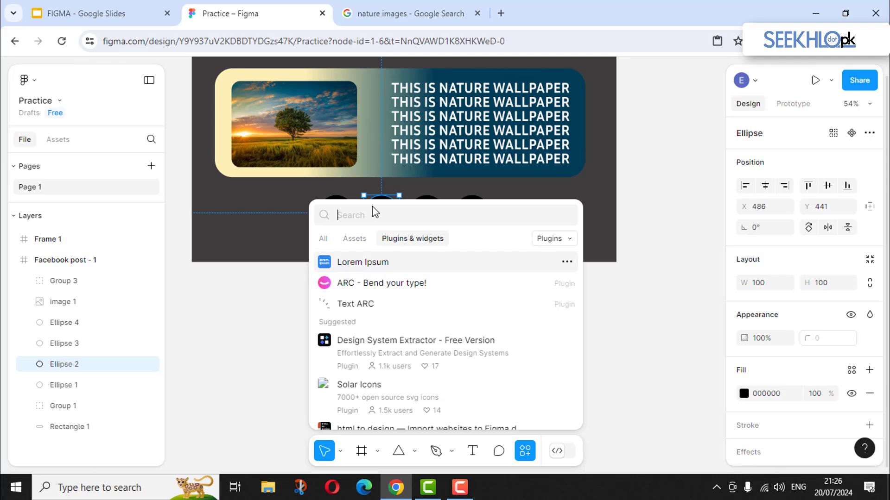
type("icon")
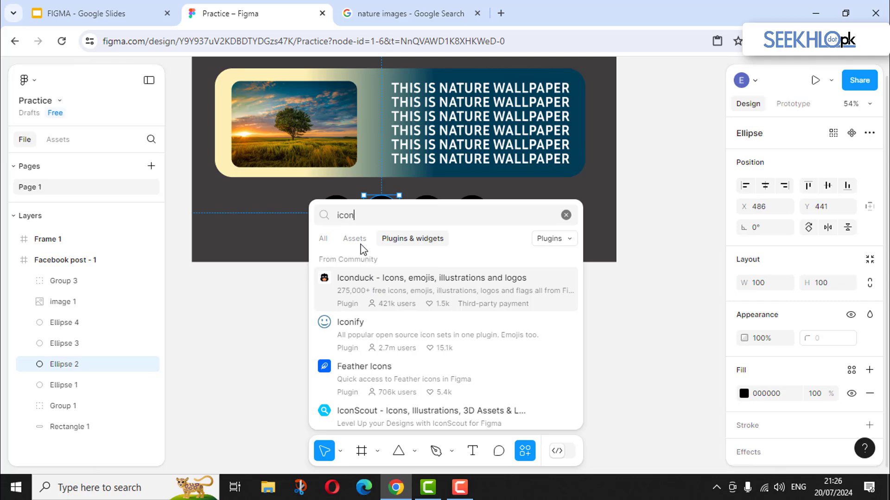
scroll(392, 305, "down", 3)
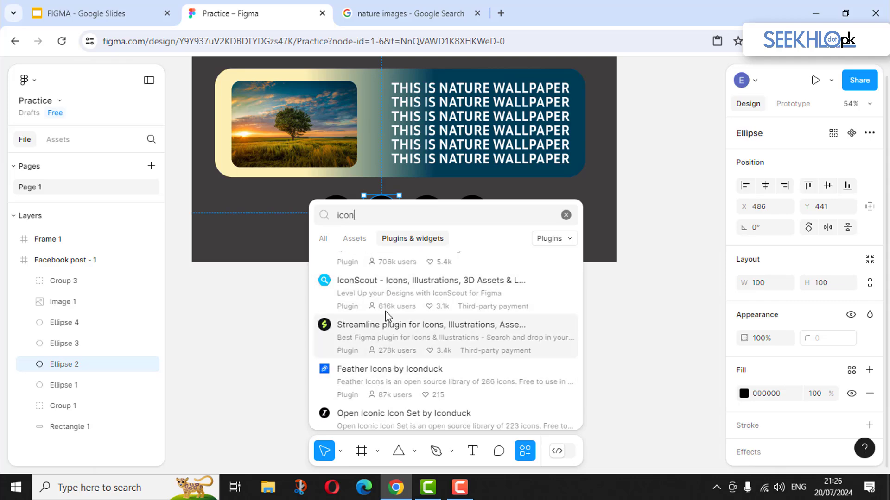
scroll(386, 377, "down", 3)
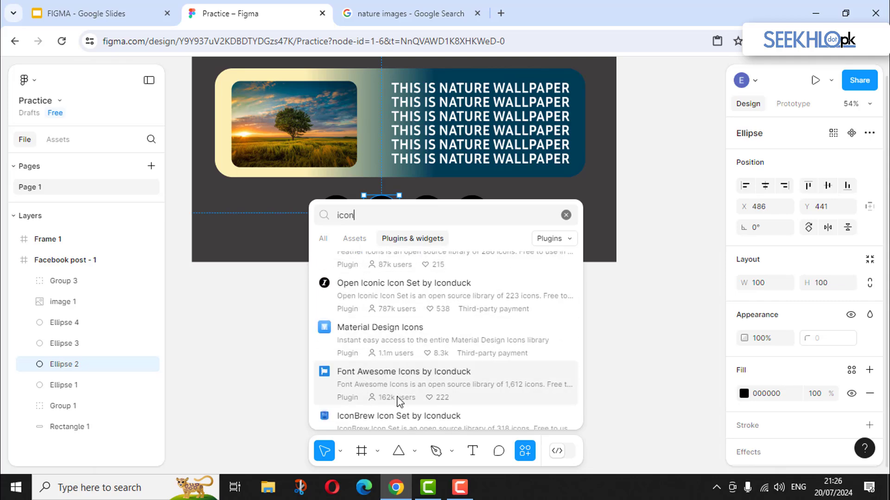
scroll(400, 401, "down", 2)
scroll(398, 389, "up", 6)
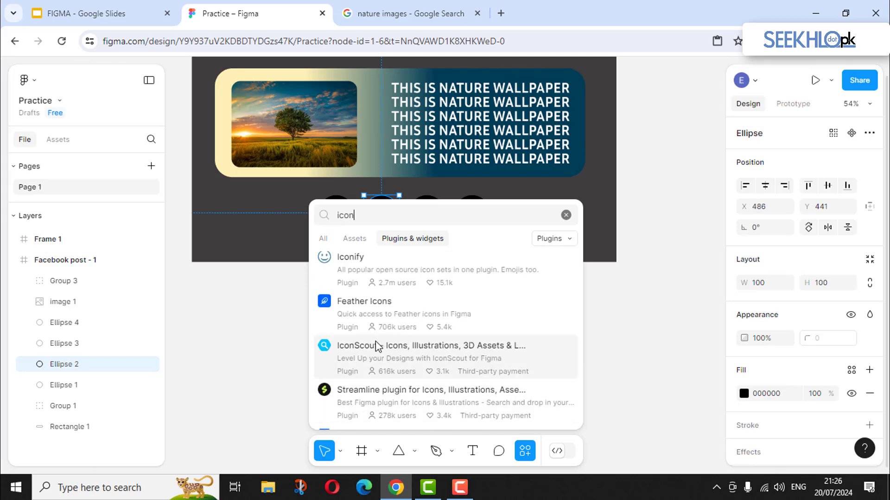
scroll(393, 348, "up", 2)
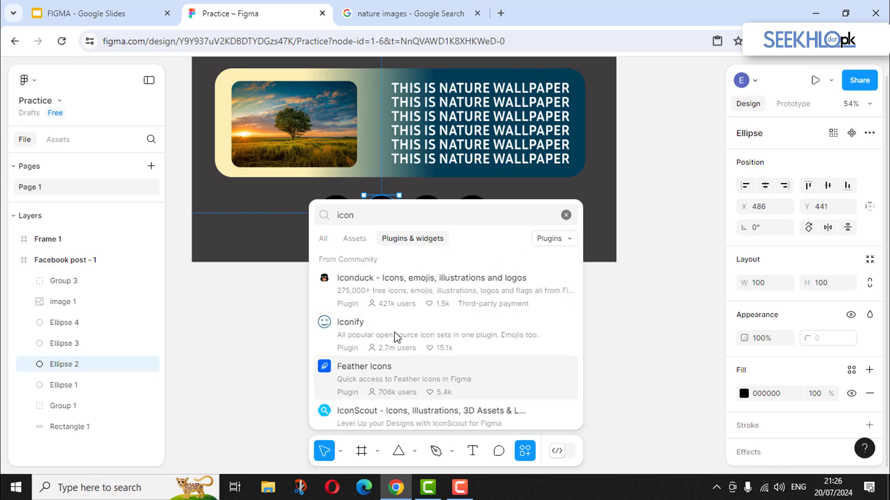
- Read the description of the Iconduck plugin and run it
left_click(377, 287)
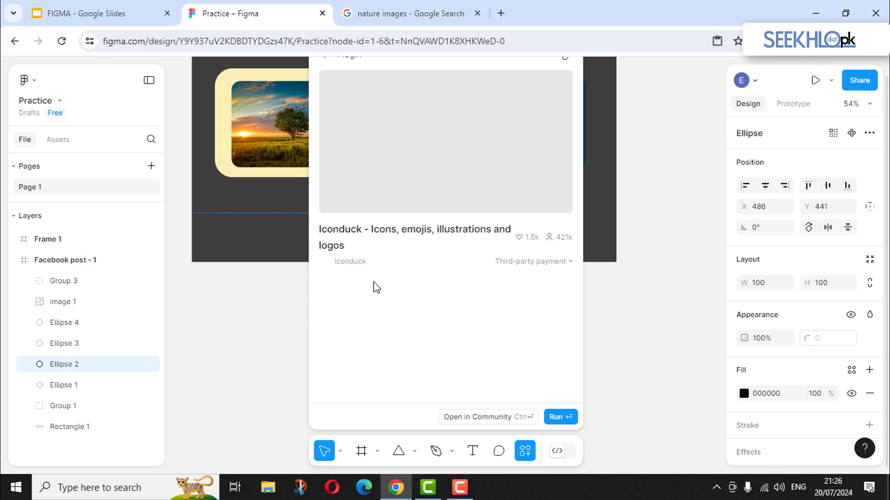
scroll(430, 187, "down", 4)
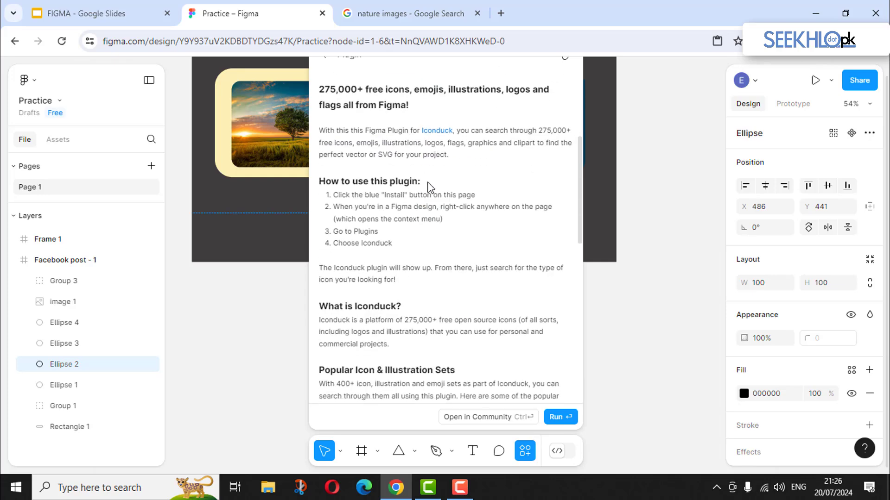
scroll(410, 266, "down", 1)
scroll(411, 267, "up", 5)
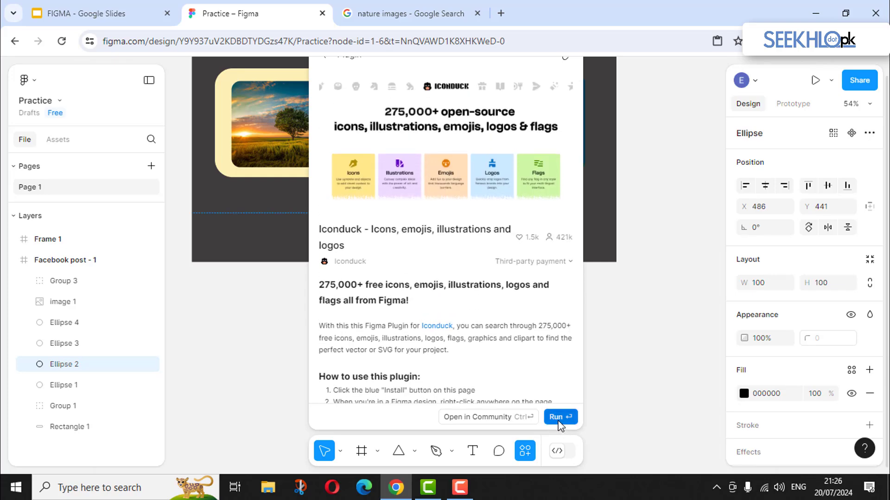
left_click(558, 419)
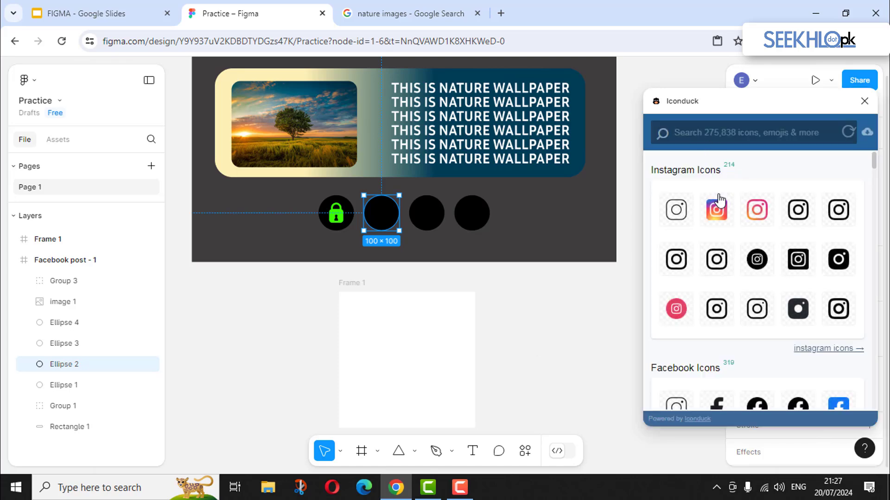
- Browse the Instagram, Facebook and other icon categories in Iconduck, and close the plugin
scroll(749, 223, "down", 6)
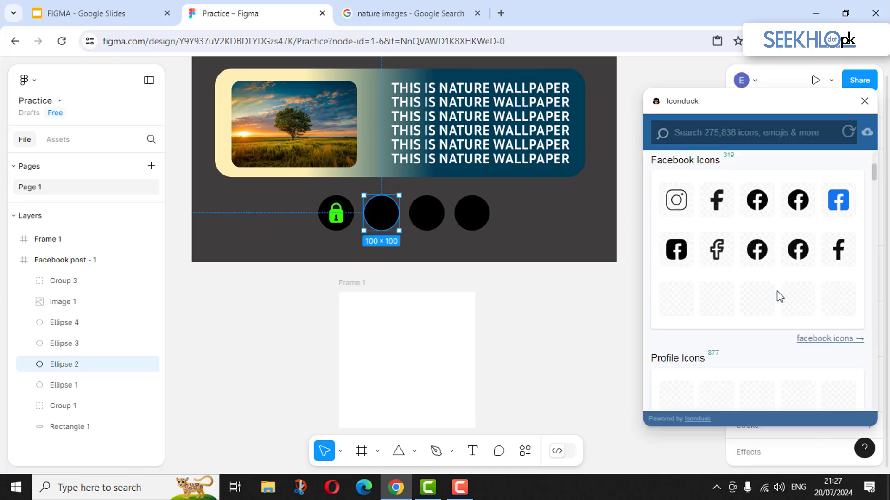
scroll(733, 289, "up", 6)
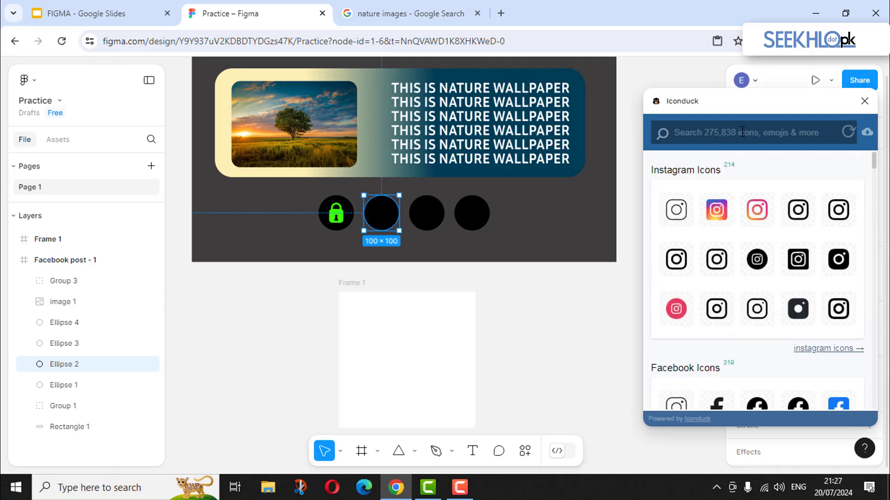
left_click_drag(785, 111, 669, 140)
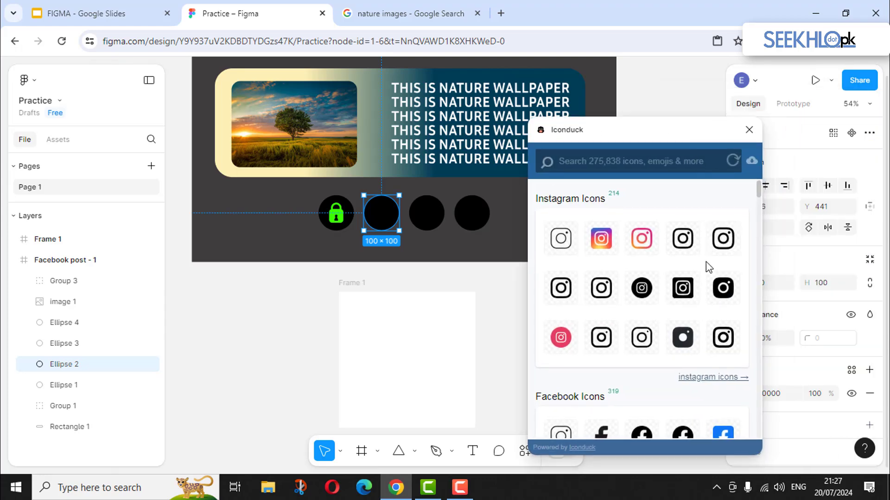
scroll(705, 264, "down", 2)
scroll(647, 265, "down", 5)
scroll(658, 255, "up", 8)
left_click(749, 129)
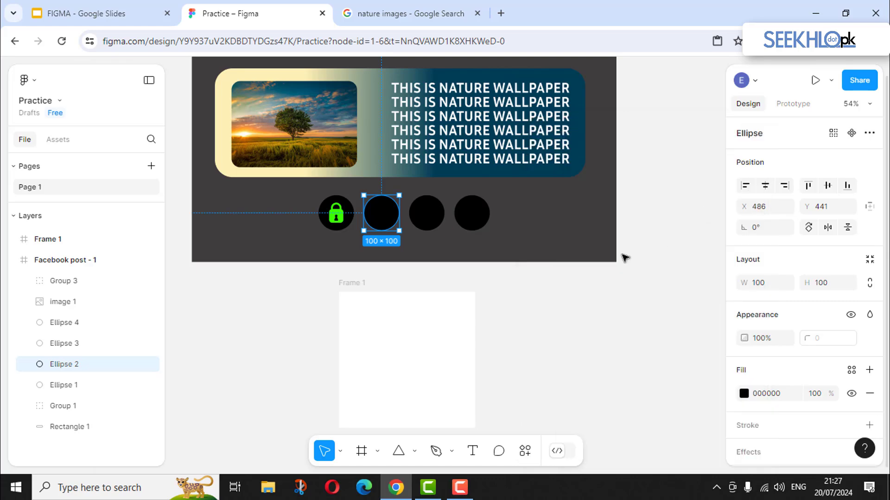
- Search the plugins for "icons8" and run the Icons8 — icons, illustrations, photos plugin
right_click(554, 291)
mouse_move(595, 398)
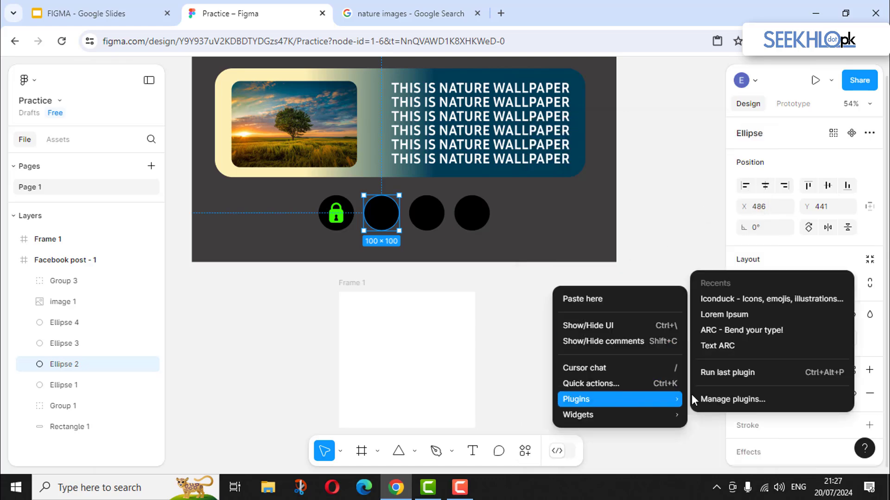
left_click(733, 398)
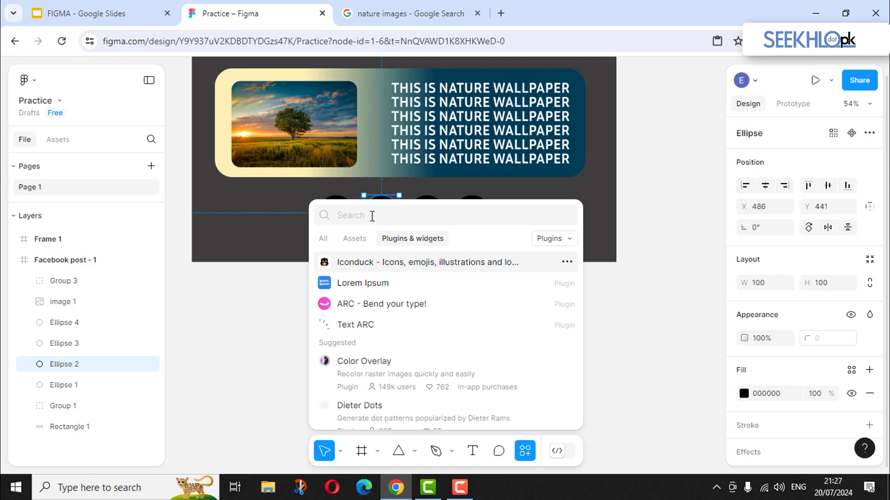
type("icons")
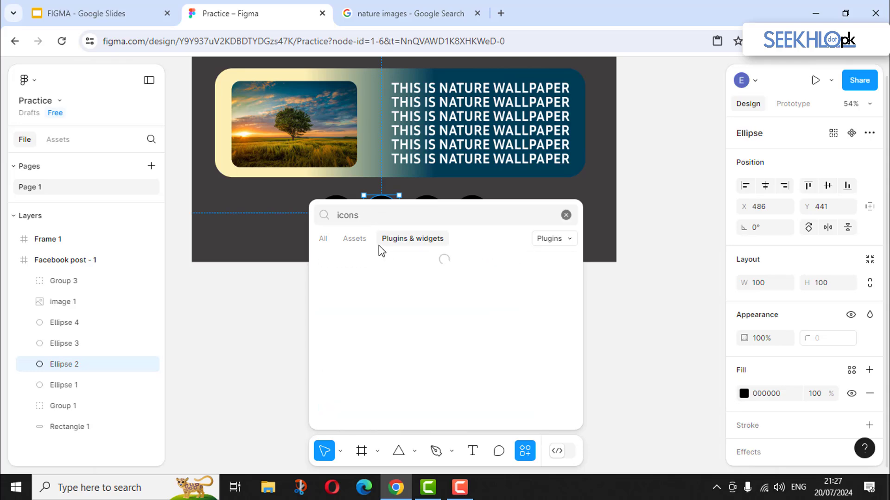
type("8")
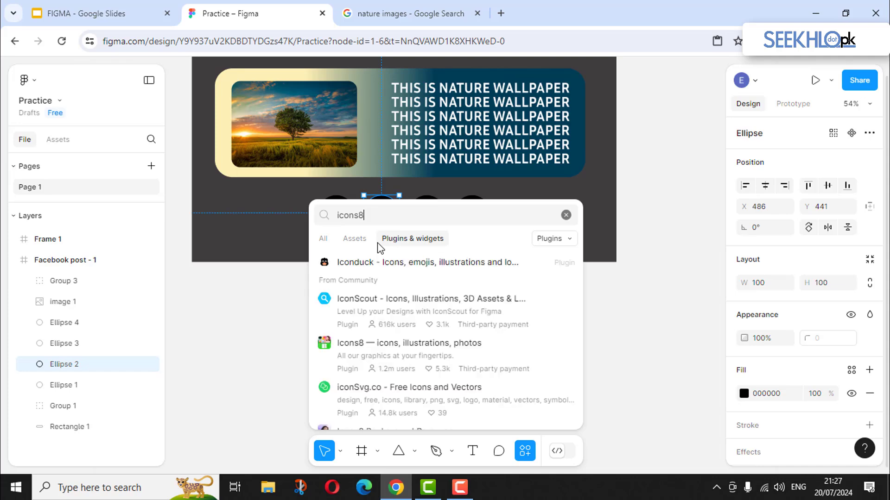
left_click(388, 343)
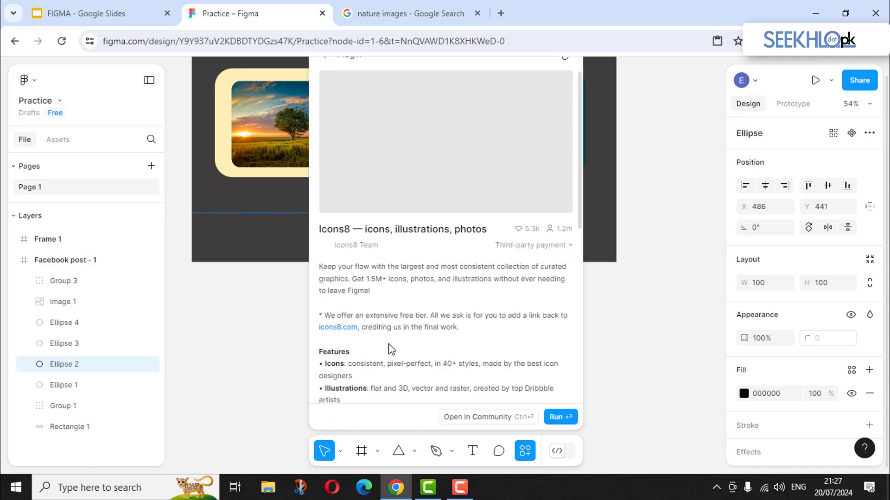
left_click(555, 417)
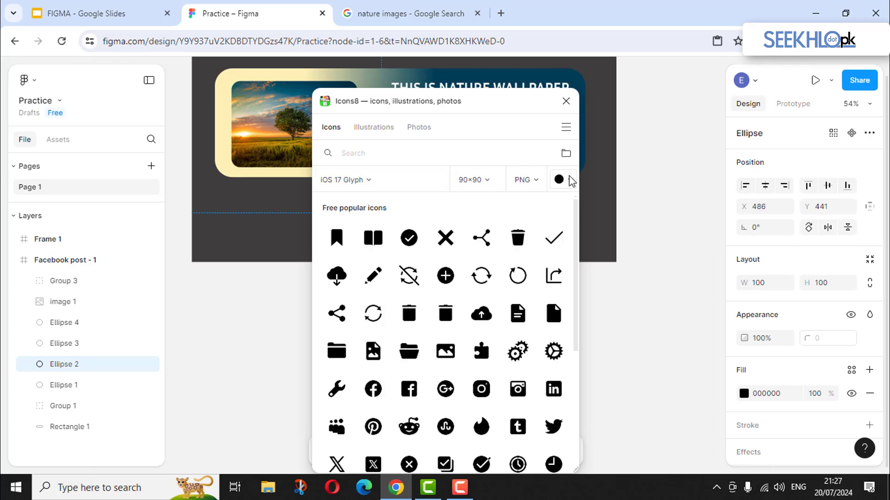
- Move the Icons8 window clear of the selected circle and set the icon colour to the bright green swatch
left_click_drag(374, 105, 493, 116)
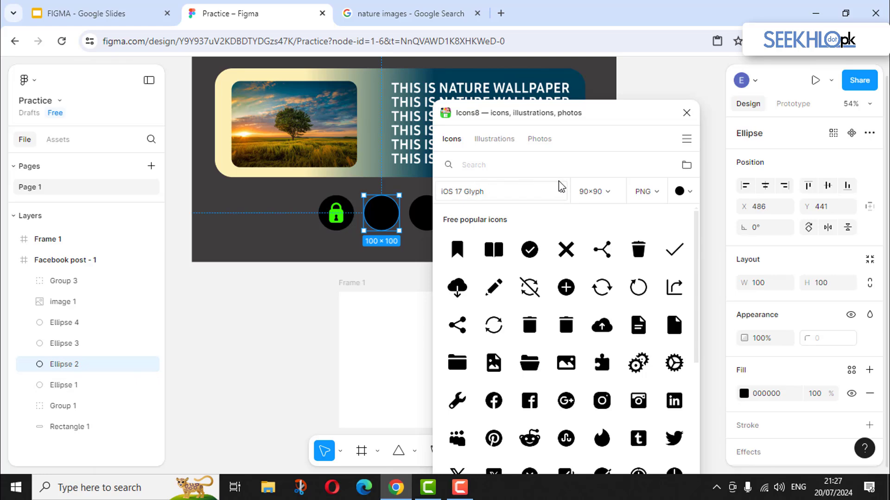
left_click(673, 190)
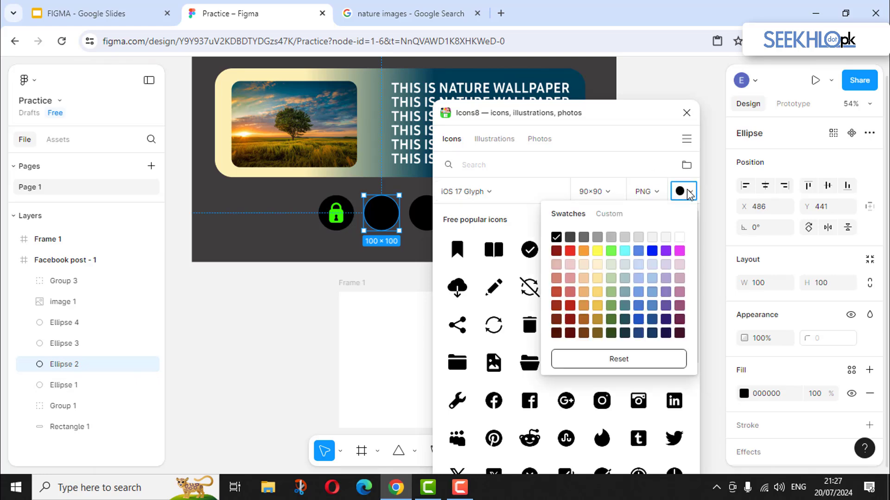
left_click(611, 250)
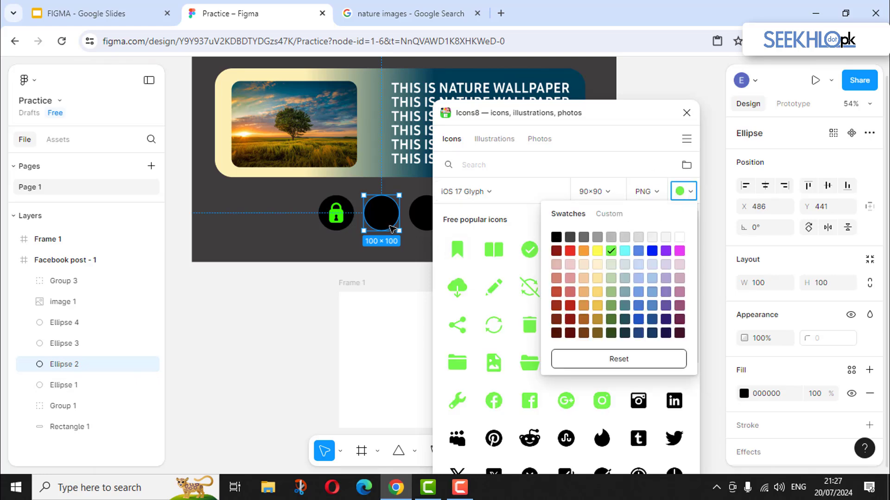
left_click(690, 192)
- Search Icons8 for "facebook", insert the first round Facebook icon into the second black circle, and close the plugin
left_click(521, 167)
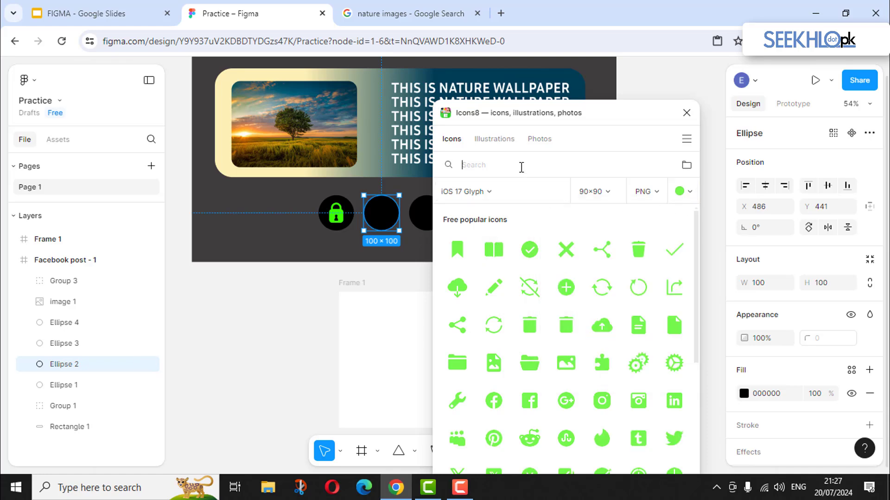
type("facebook")
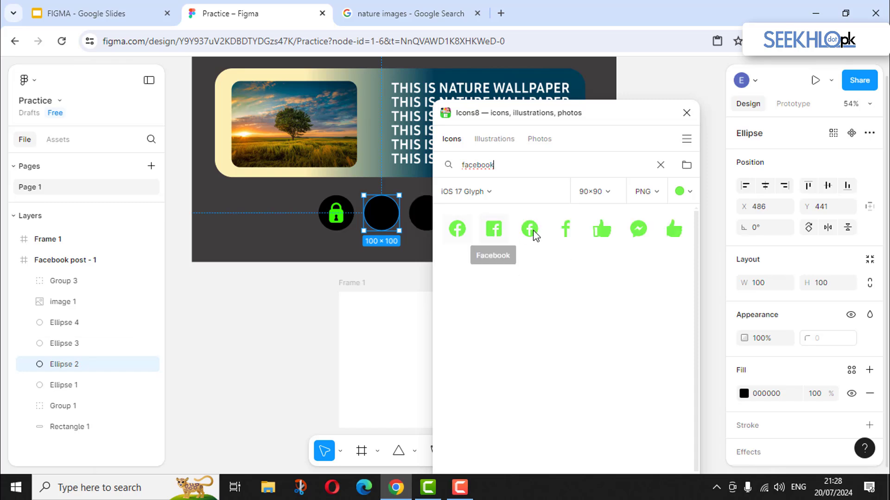
left_click(458, 231)
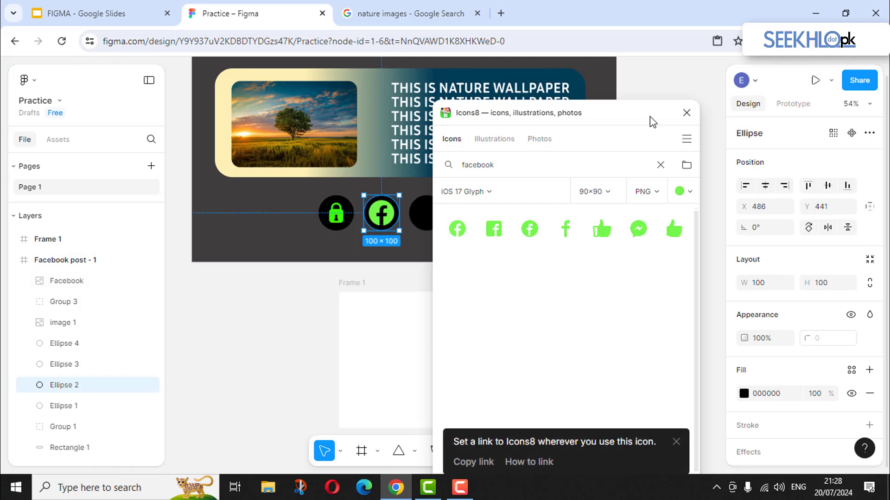
left_click(686, 113)
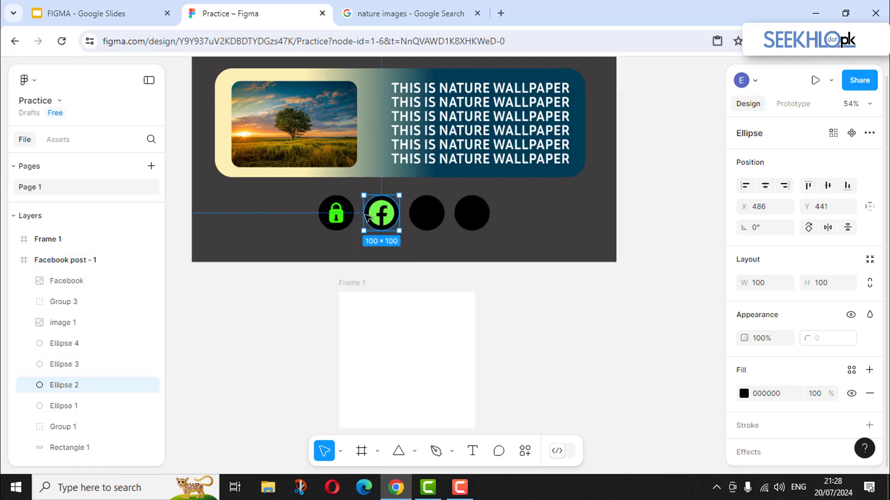
scroll(407, 220, "up", 4)
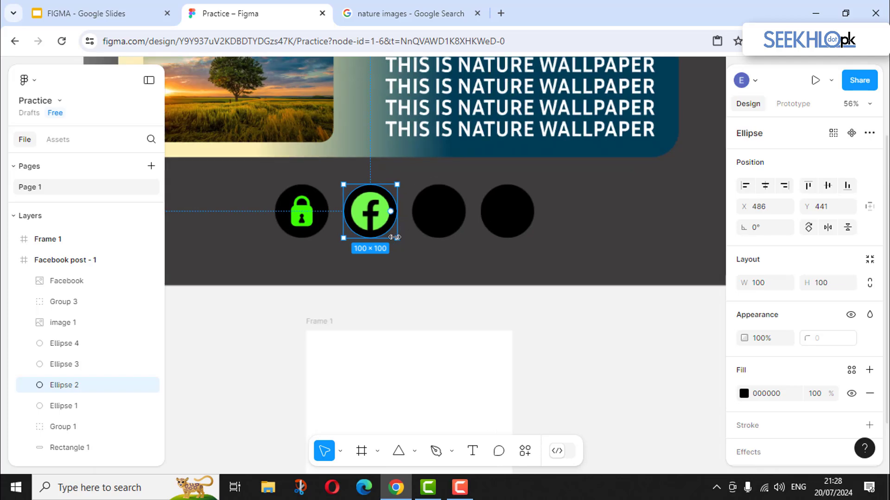
left_click_drag(392, 236, 376, 222)
key("ctrl+z")
key("ctrl+backslash")
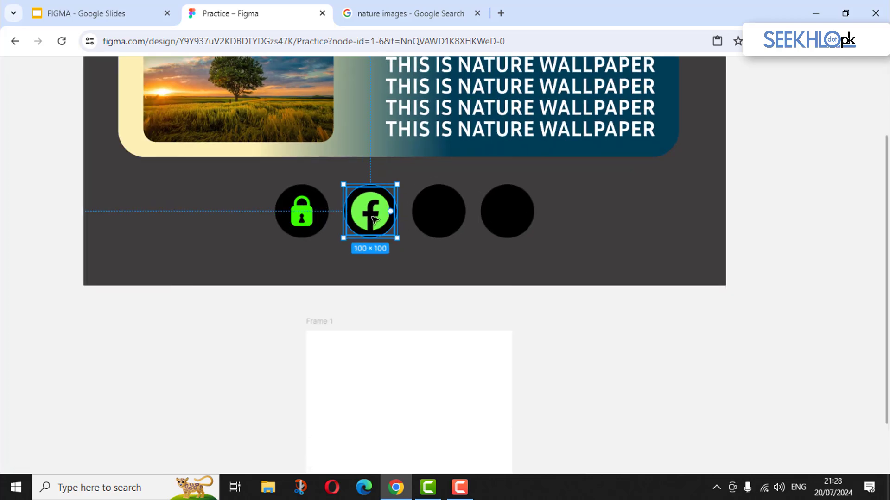
- Scale the Facebook icon down around its centre to 67 × 67 inside the second black circle and deselect it
left_click(375, 218)
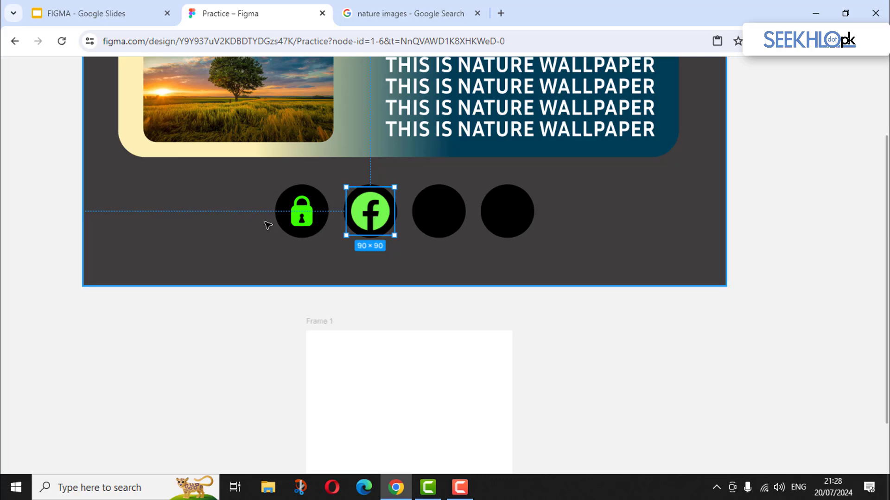
key("ctrl+backslash")
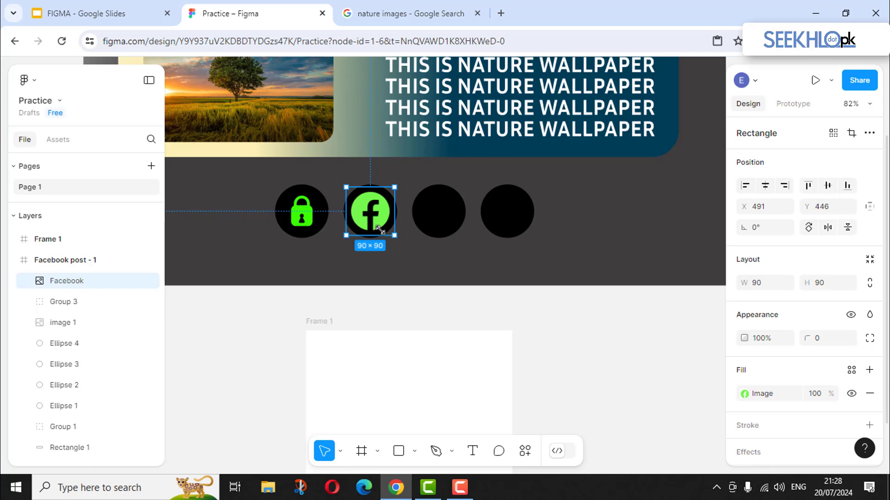
left_click_drag(395, 235, 371, 208)
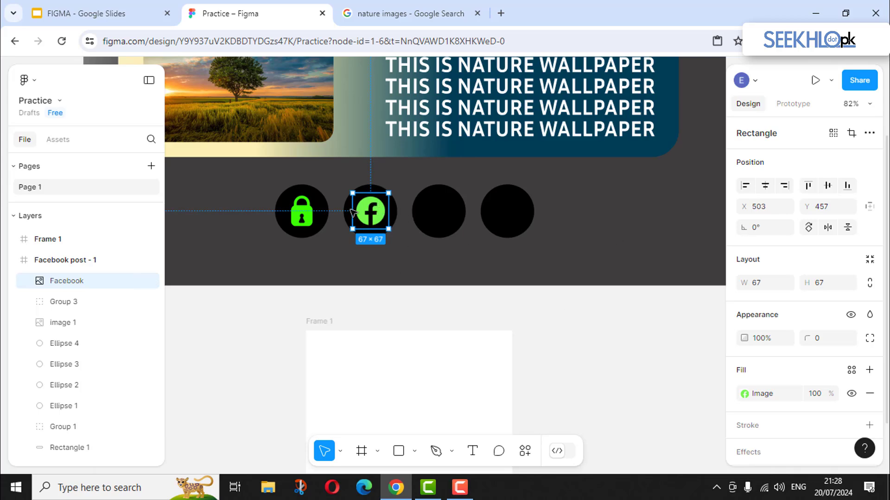
left_click(479, 302)
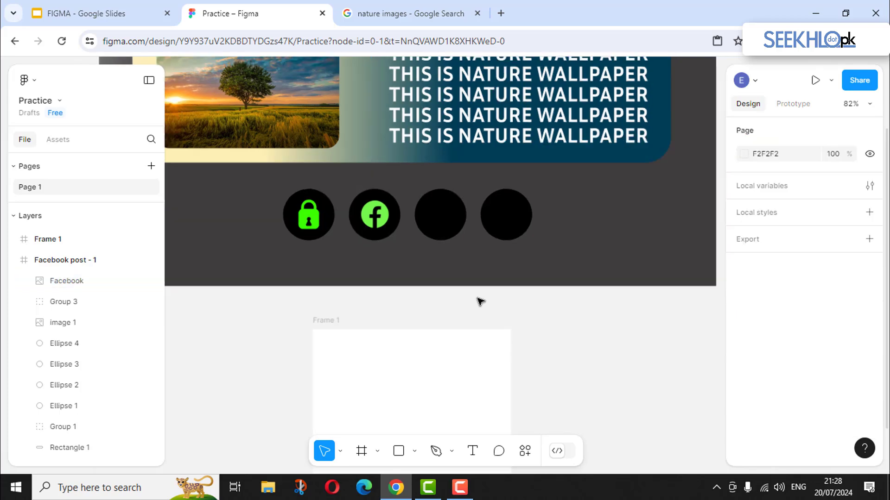
scroll(484, 278, "down", 5)
scroll(492, 265, "down", 3)
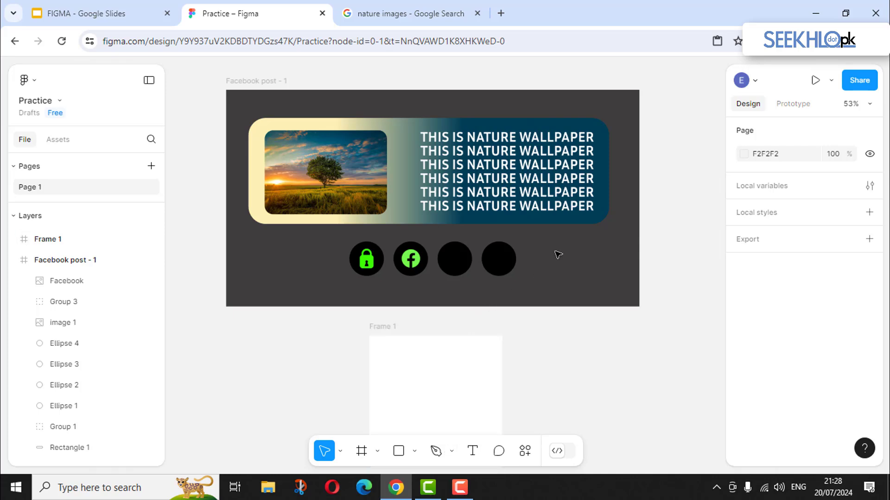
- Revisit the FIGMA title slide and browse the Paper, Watch, Presentation, Desktop and Phone frame size presets in the Practice file
left_click(116, 13)
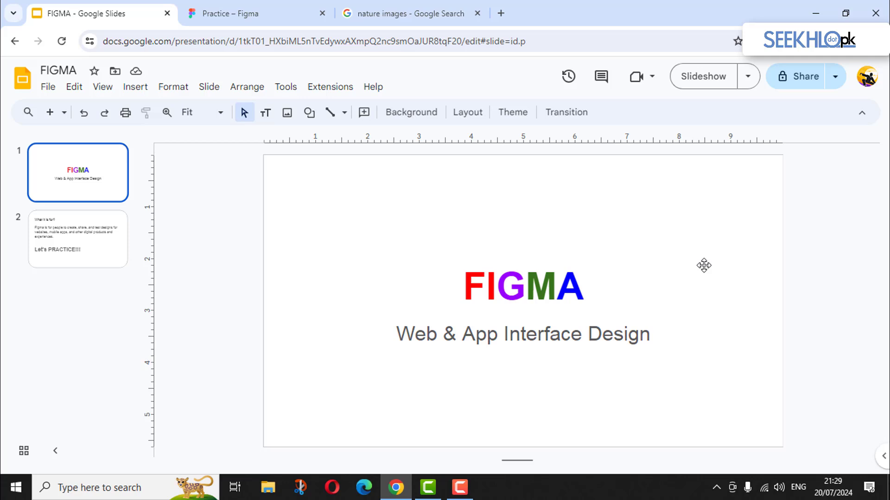
left_click(262, 16)
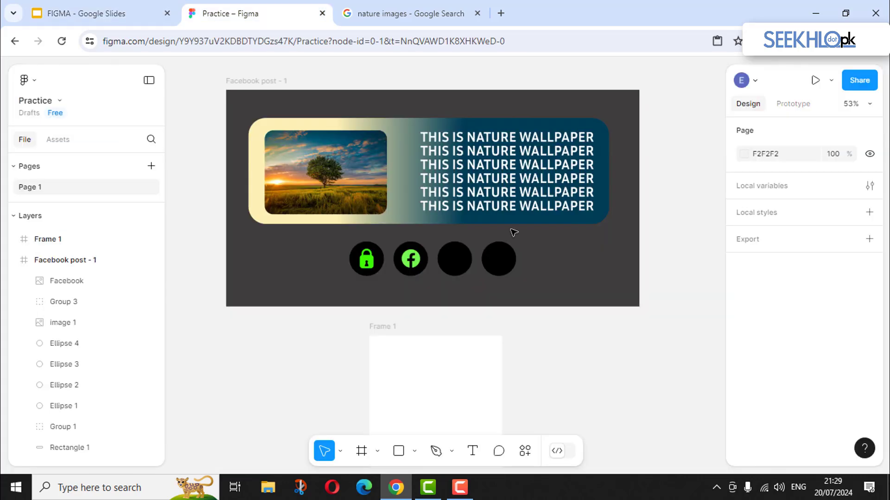
left_click(361, 455)
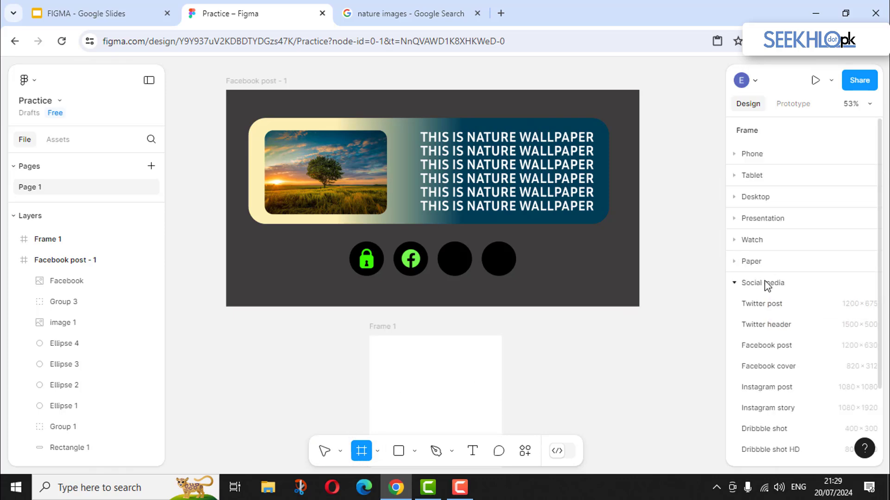
left_click(760, 262)
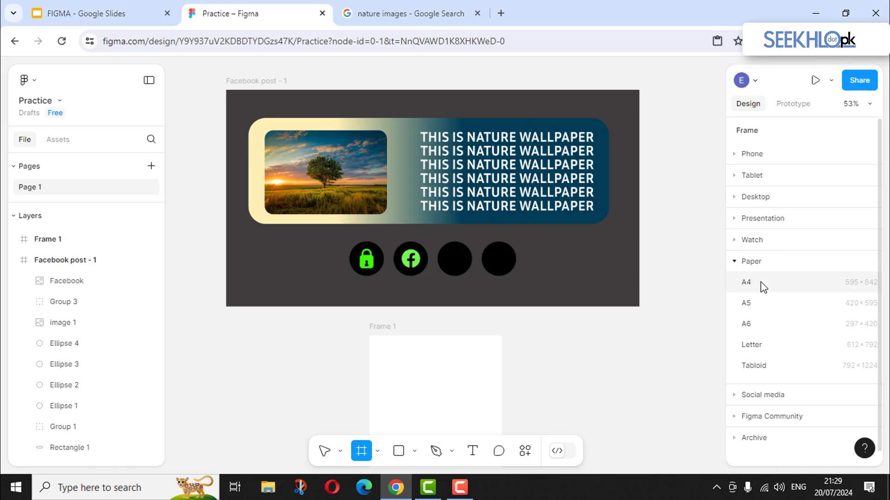
left_click(764, 240)
left_click(764, 218)
left_click(763, 199)
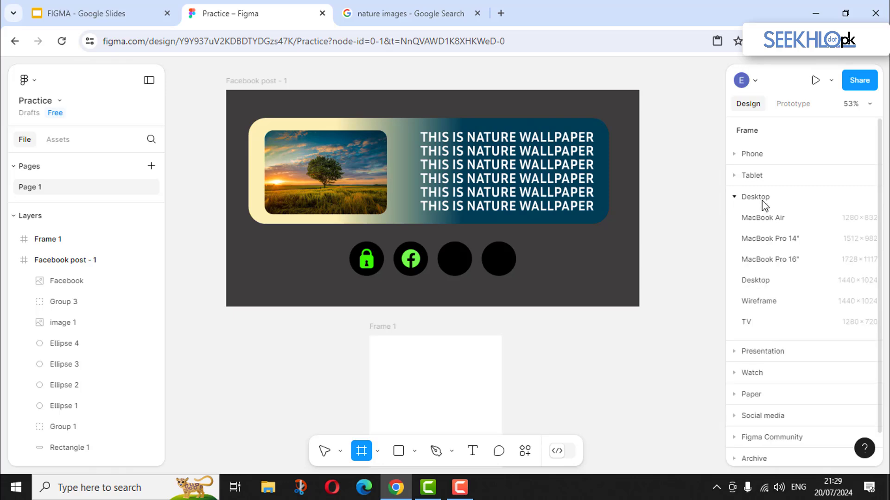
left_click(758, 157)
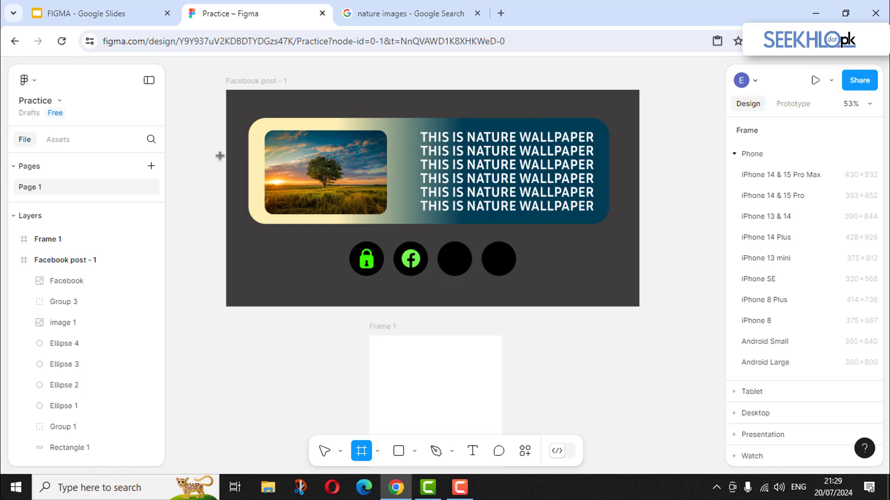
left_click(110, 12)
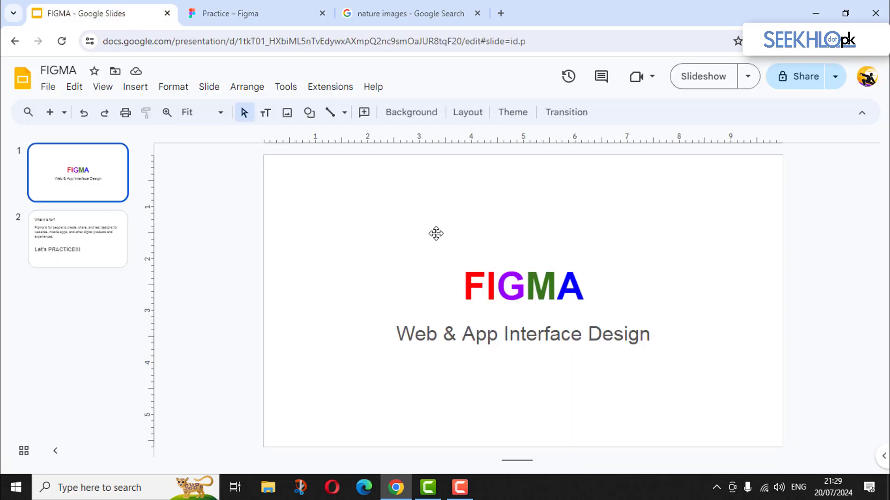
left_click(263, 19)
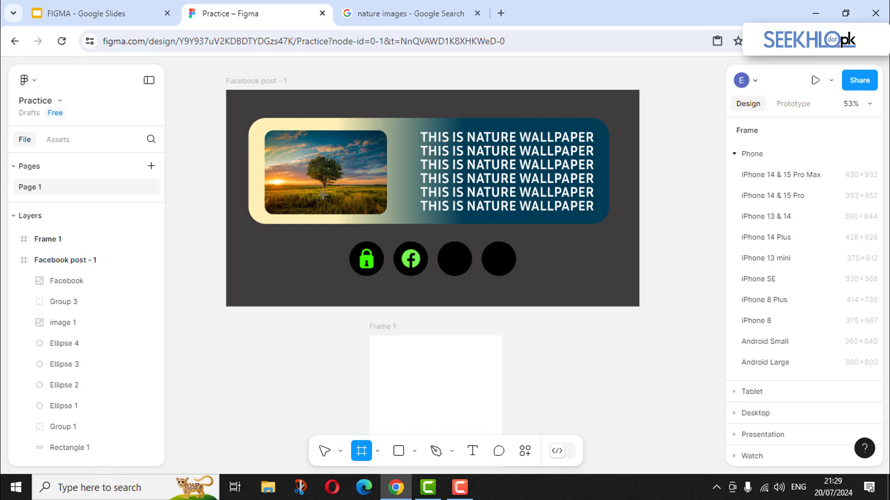